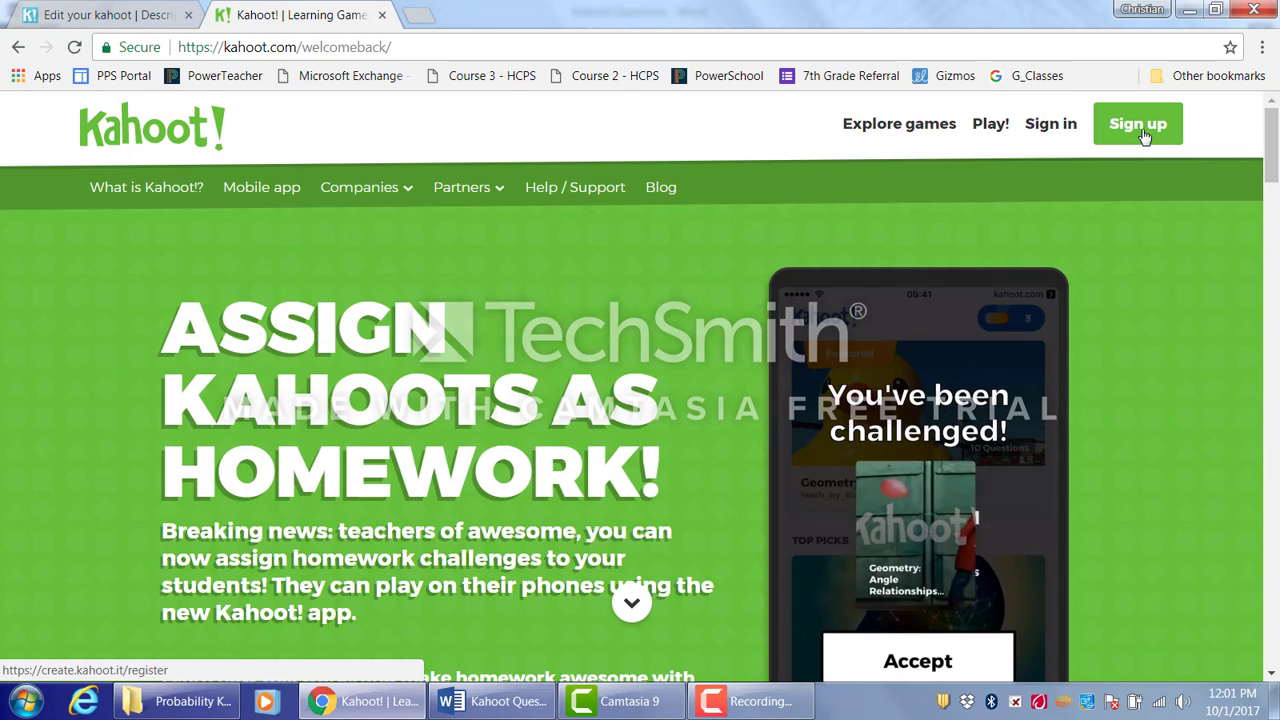
pyautogui.click(1145, 135)
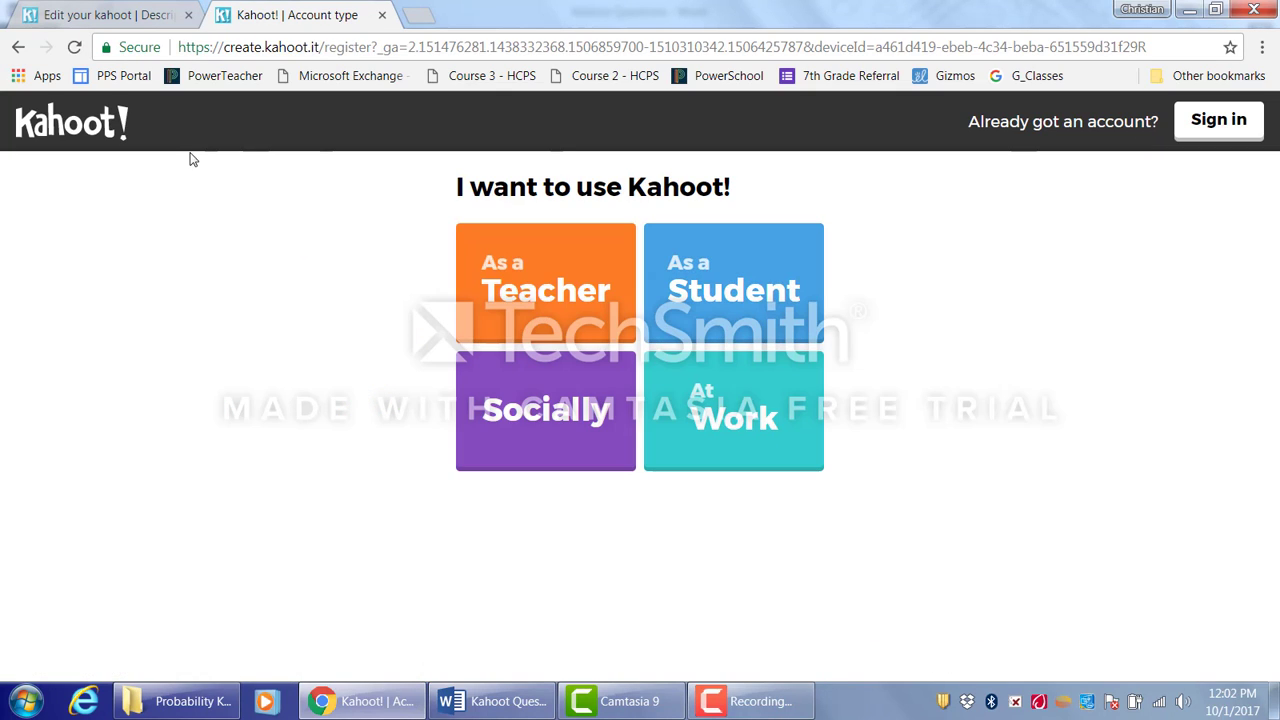
pyautogui.click(1205, 121)
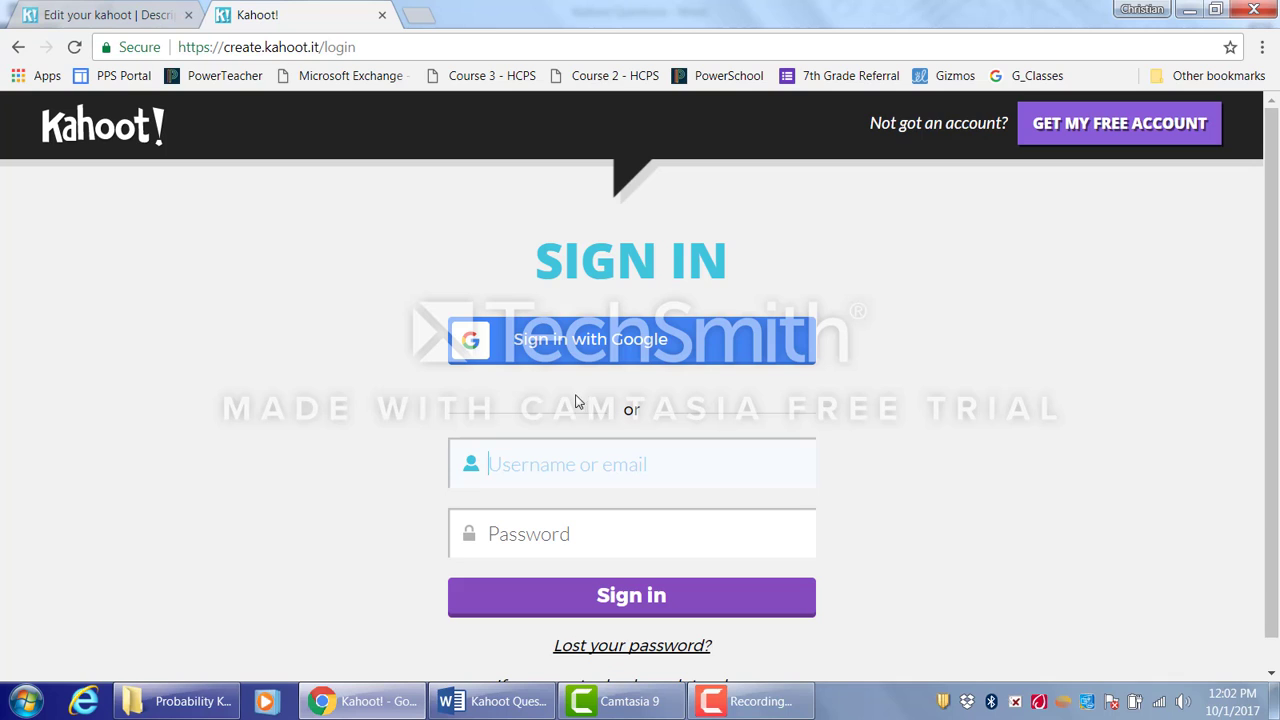
pyautogui.scroll(-1, 1274, 145)
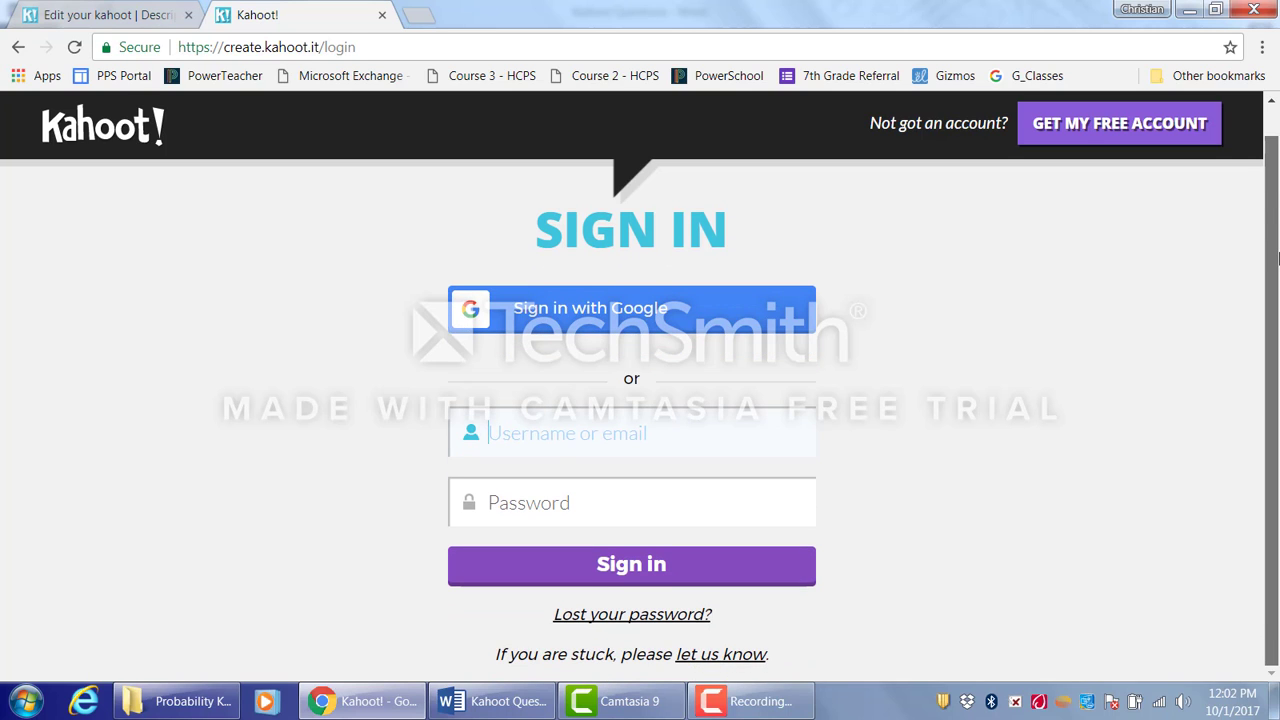
pyautogui.scroll(1, 1278, 258)
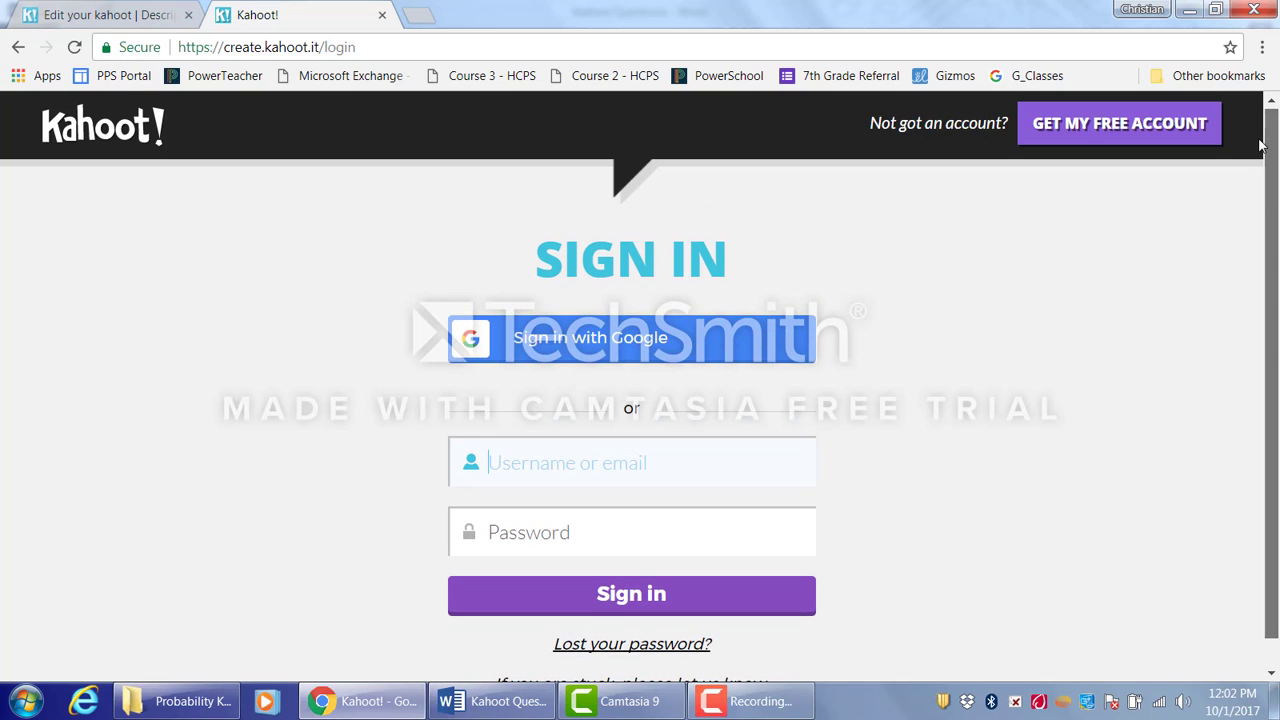
pyautogui.click(20, 47)
pyautogui.click(20, 47)
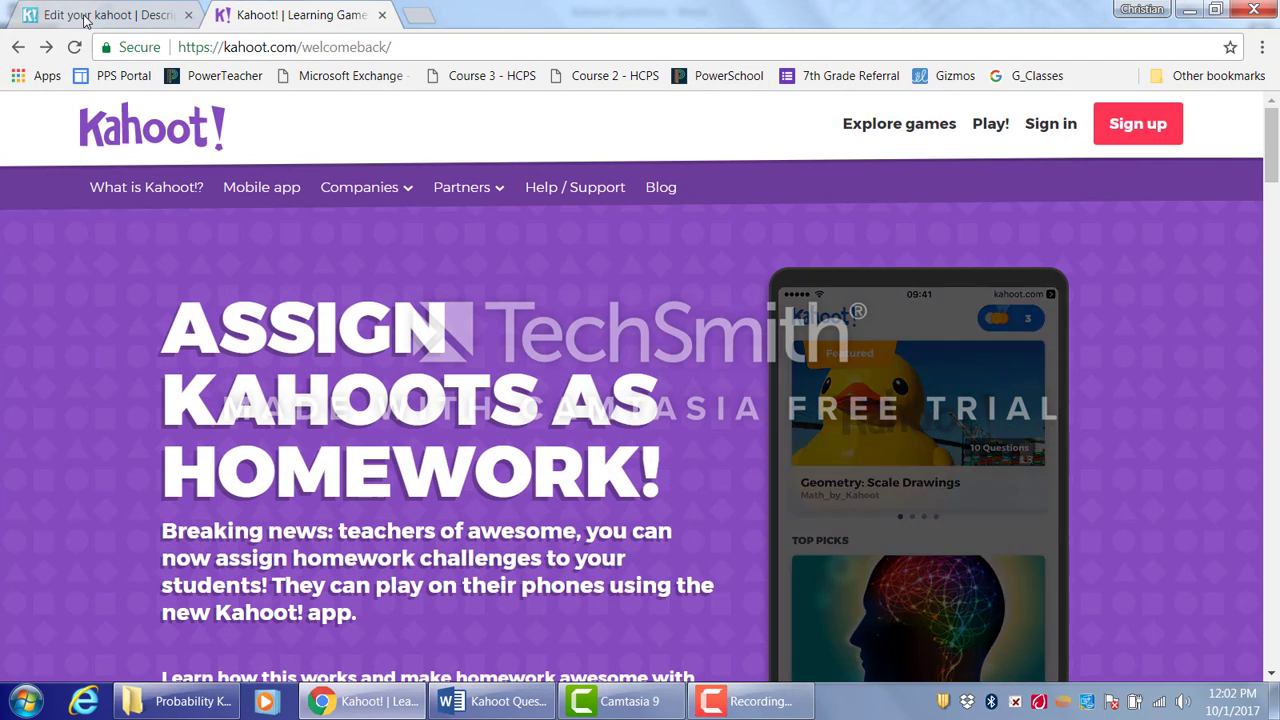
pyautogui.click(86, 17)
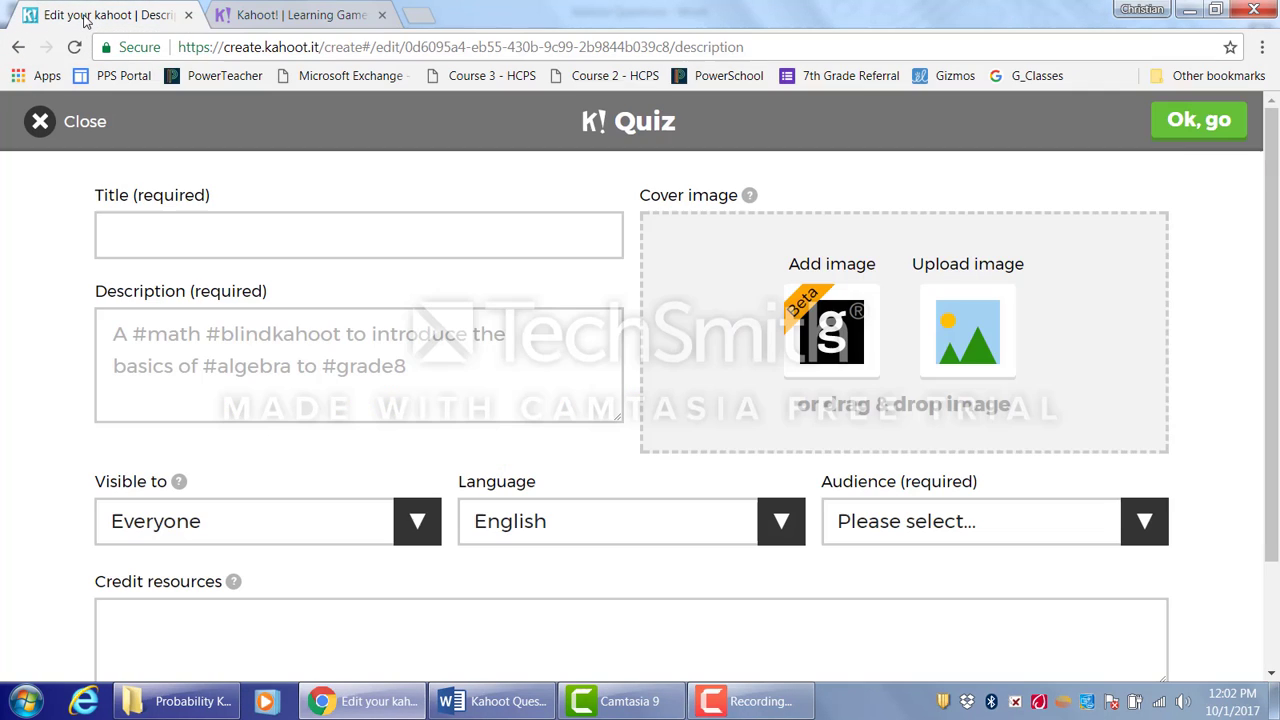
pyautogui.click(300, 15)
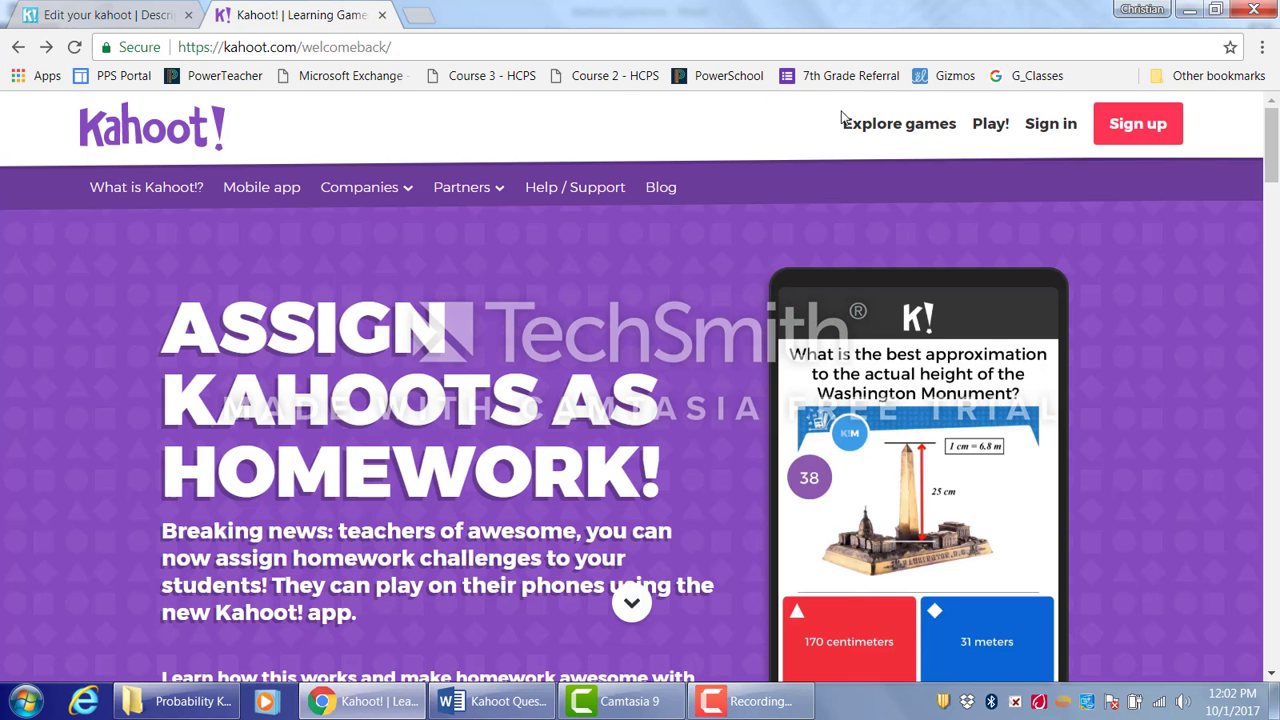
# - Sign in and browse the Find Kahoots page and the list of kahoots created by me
pyautogui.click(1048, 124)
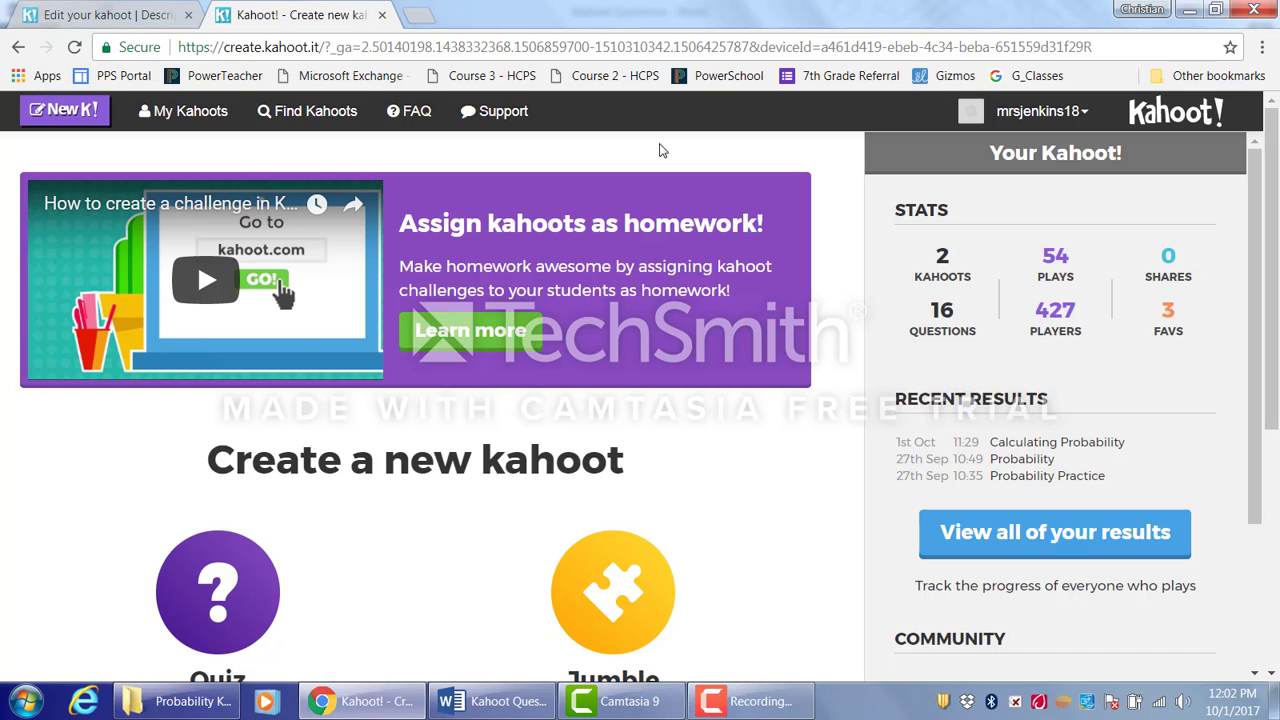
pyautogui.click(326, 115)
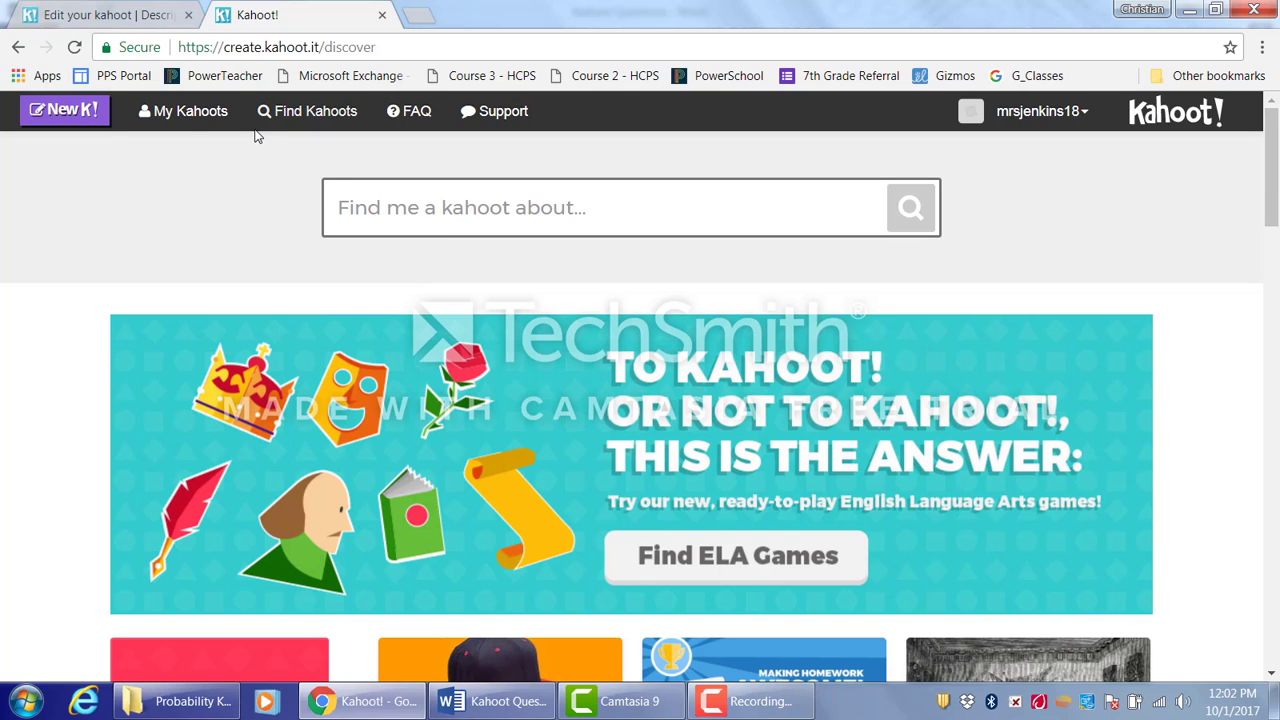
pyautogui.click(171, 116)
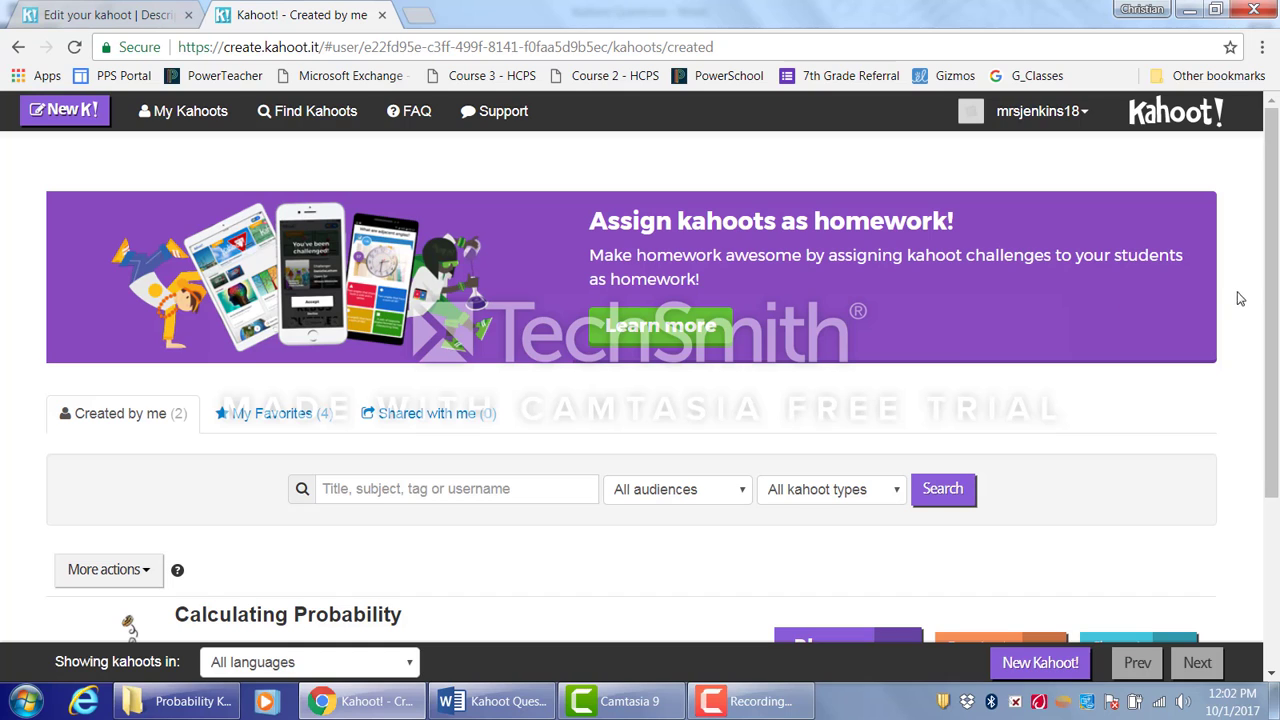
pyautogui.moveTo(1277, 342); pyautogui.dragTo(1277, 240)
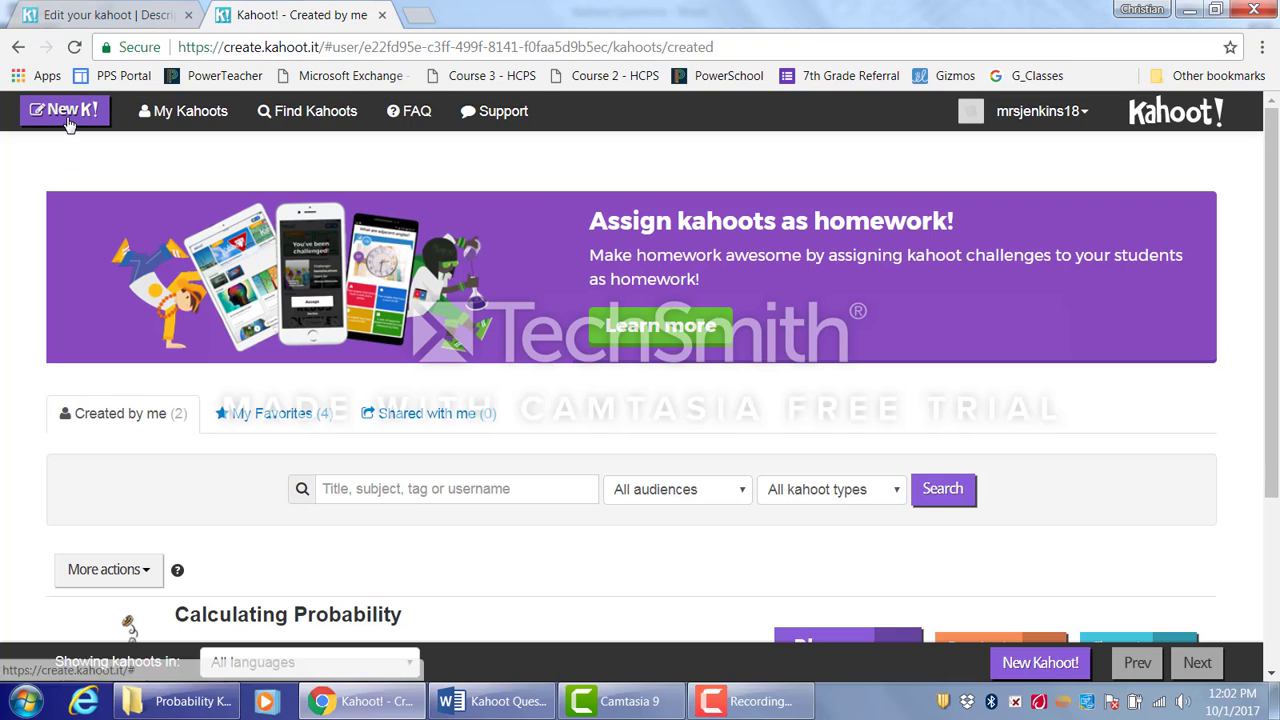
# - Return to the quiz editor tab and set the quiz title to Calculating Probability
pyautogui.click(92, 15)
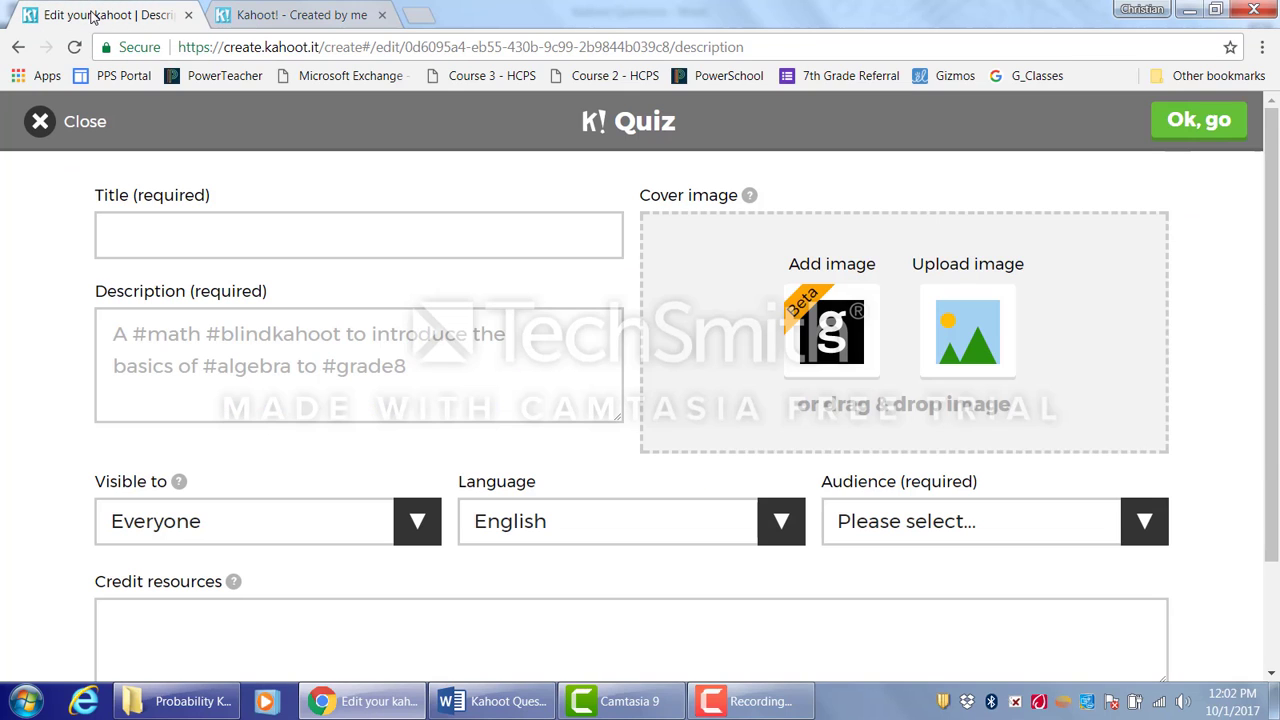
pyautogui.click(396, 240)
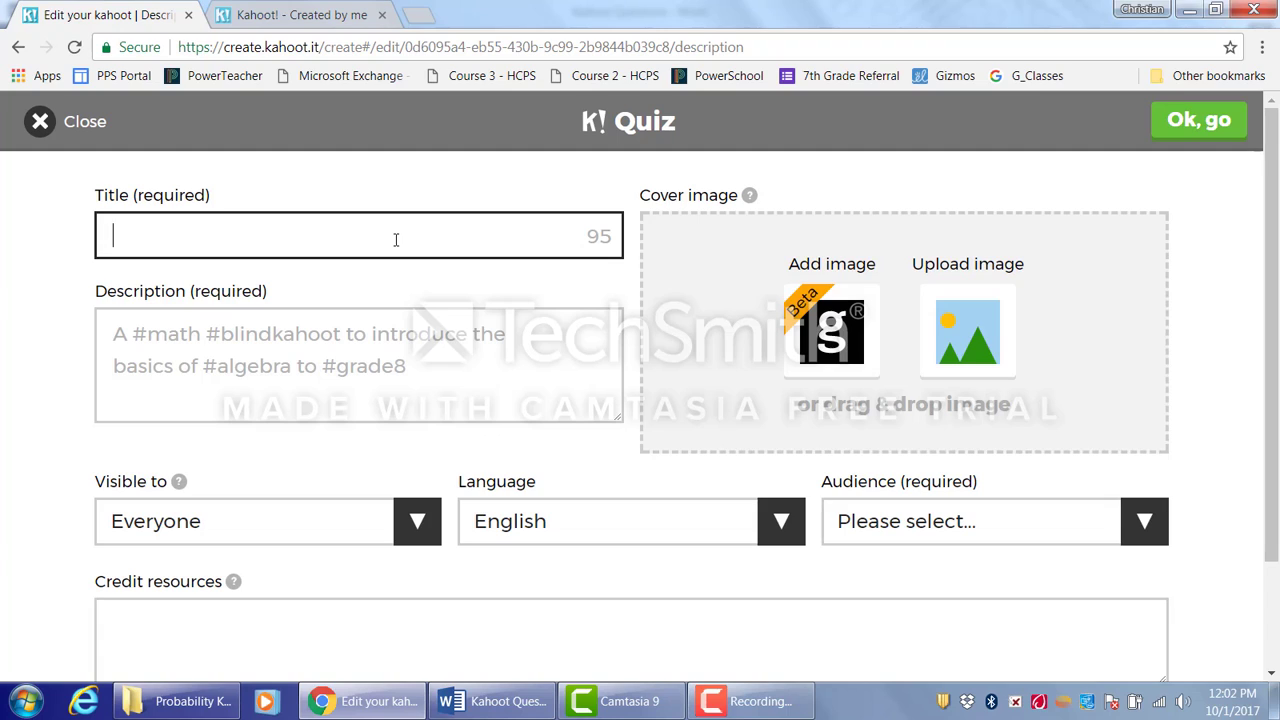
pyautogui.click(396, 240)
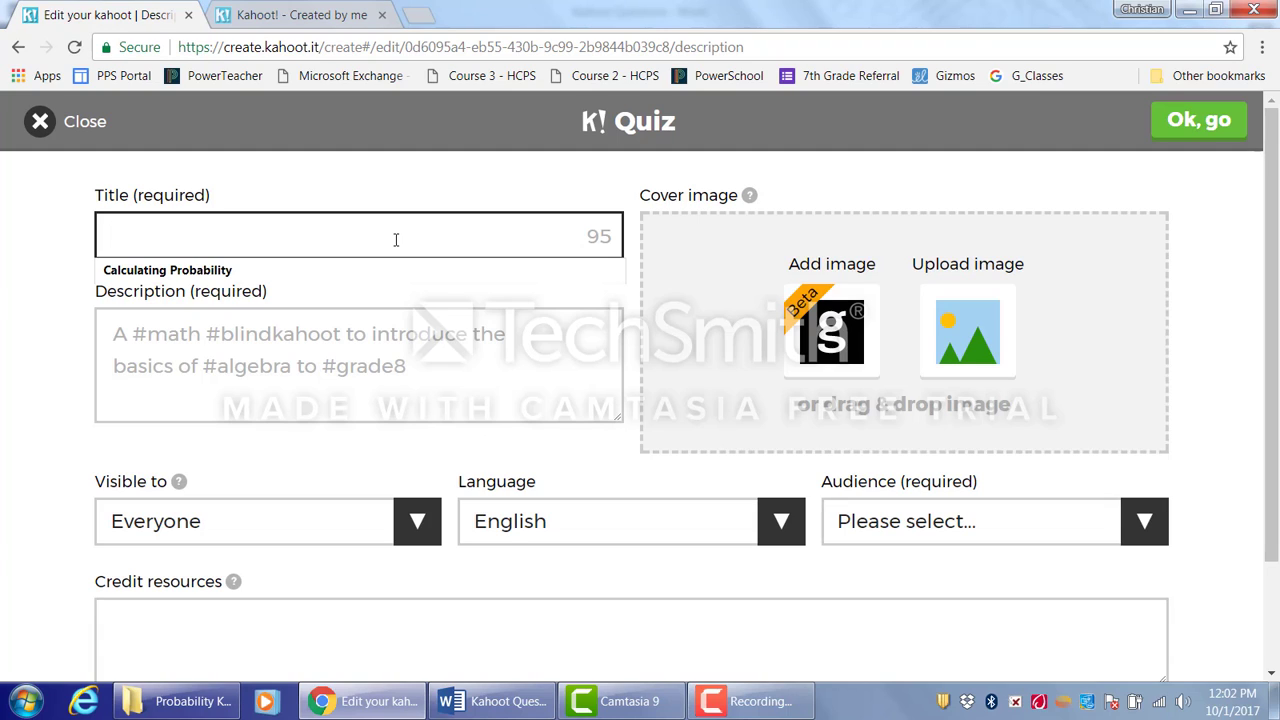
pyautogui.press('Down')
pyautogui.press('Return')
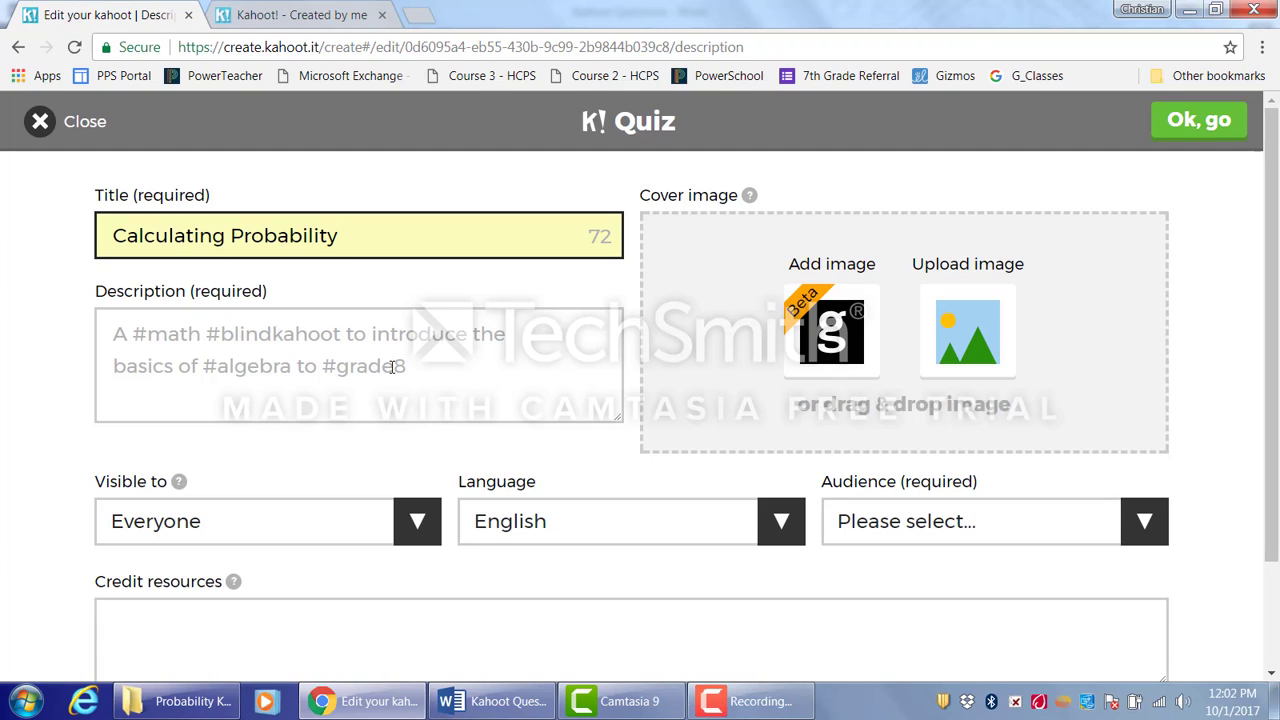
# - Enter the description "calculating independent and dependent probabilities"
pyautogui.click(376, 341)
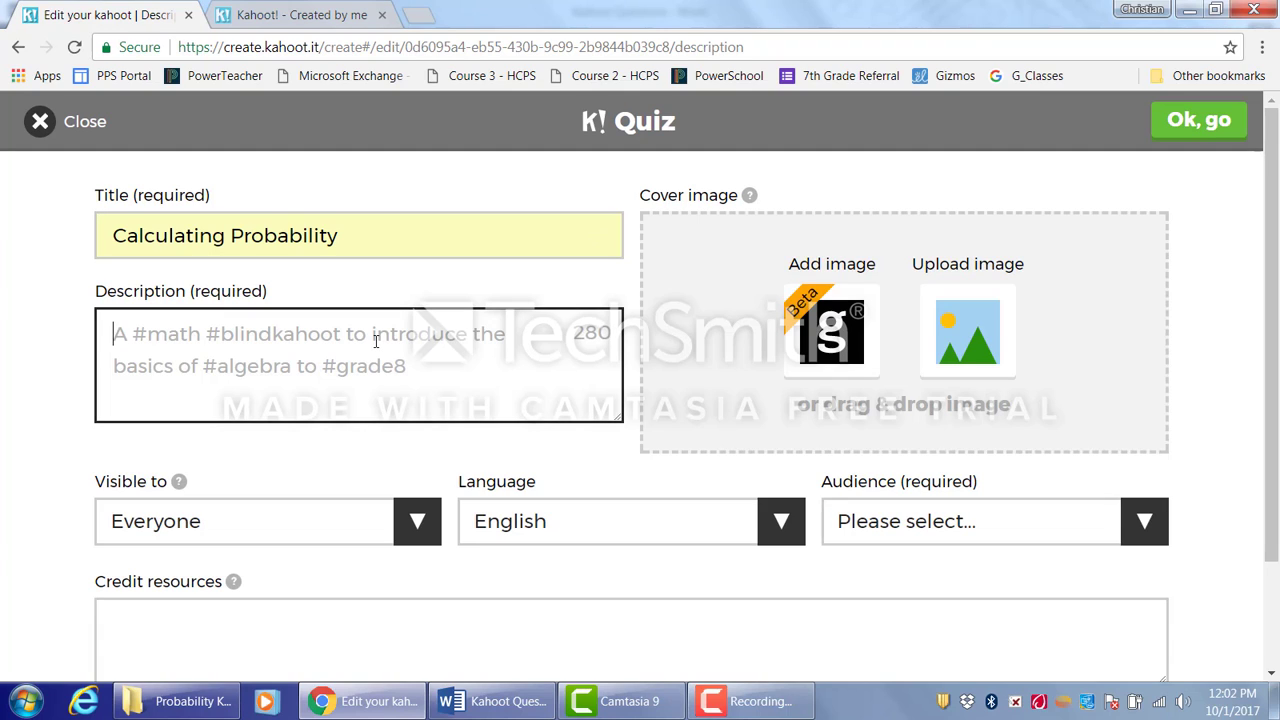
pyautogui.write('calculati')
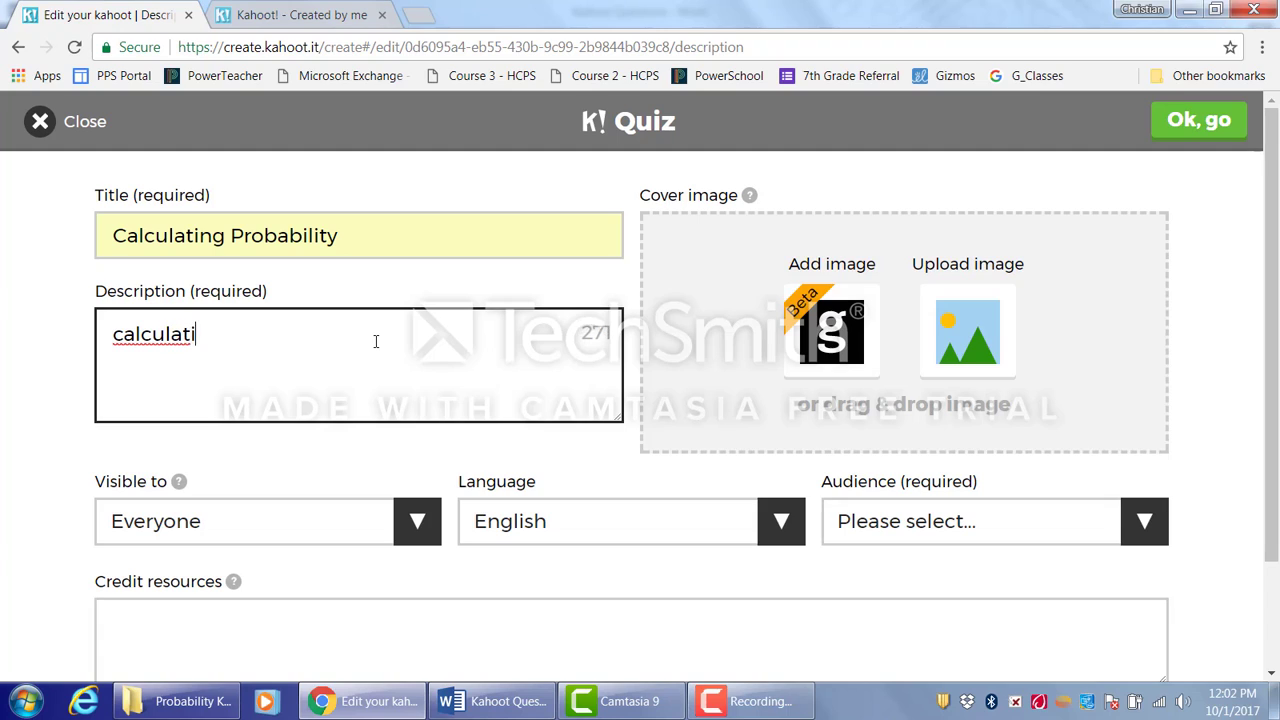
pyautogui.write('ng independe')
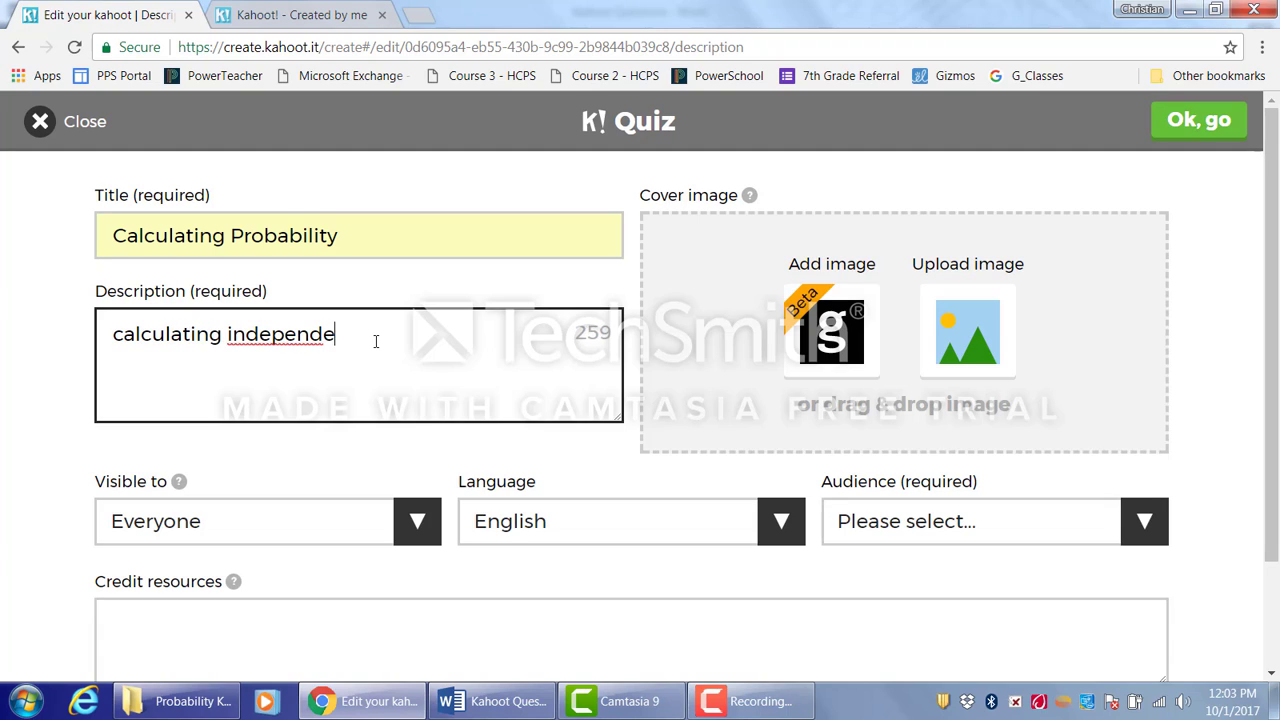
pyautogui.write('nt and depe')
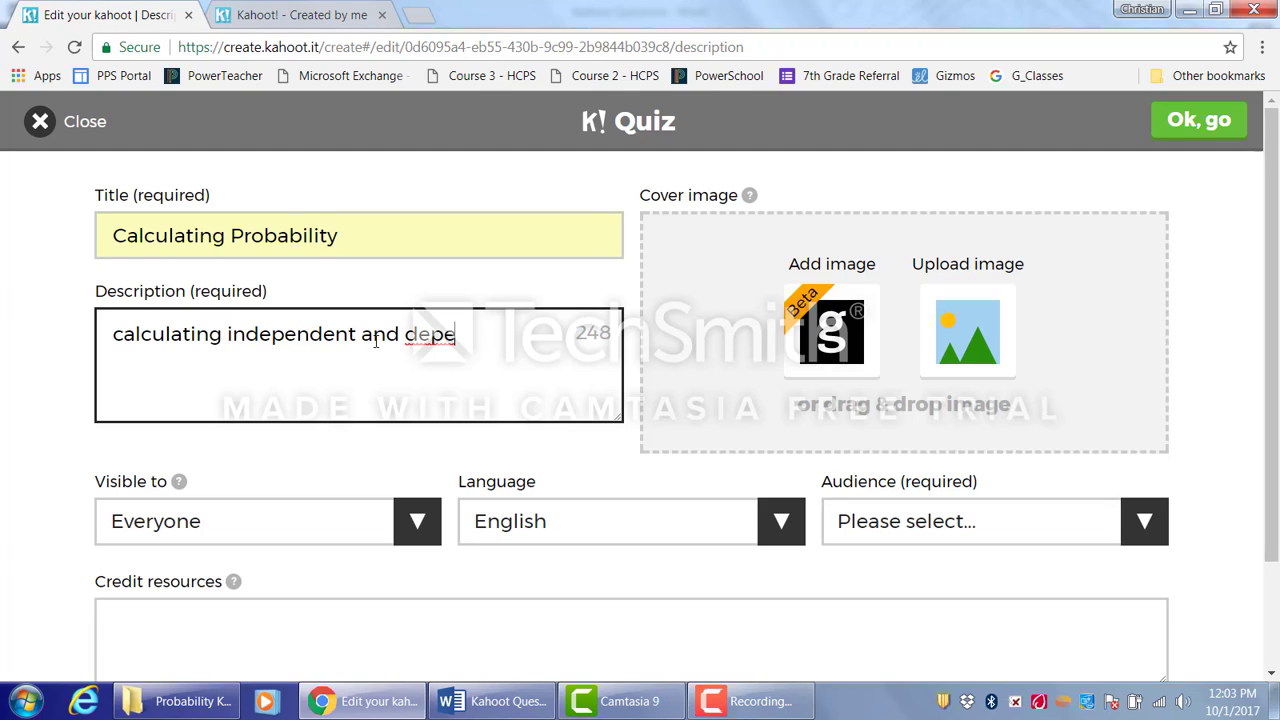
pyautogui.write('ndent')
pyautogui.write(' pro')
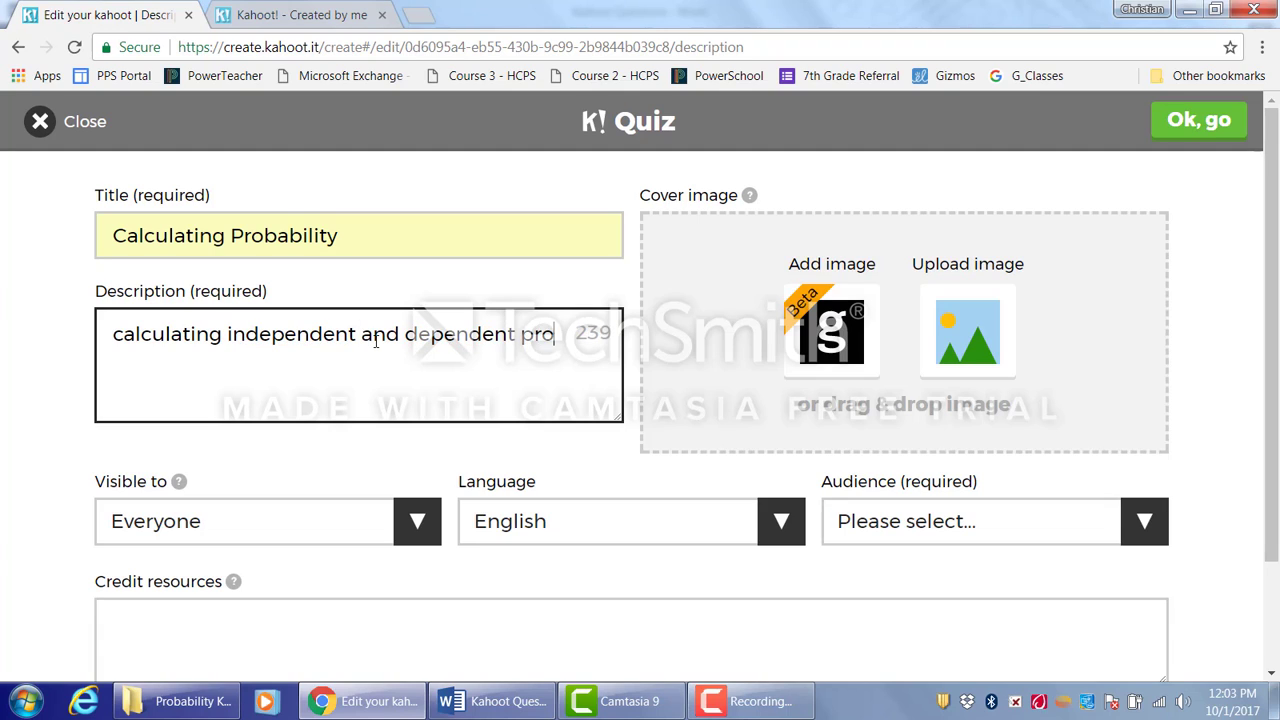
pyautogui.write('babilit')
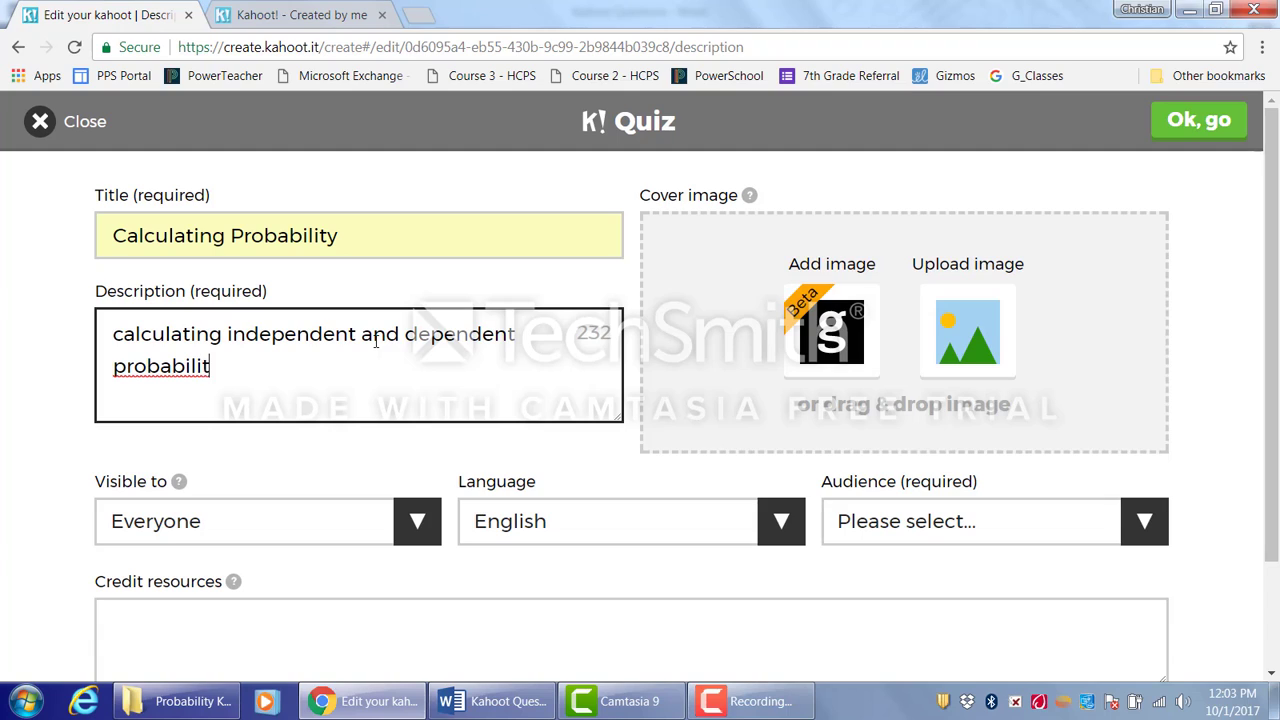
pyautogui.write('ies')
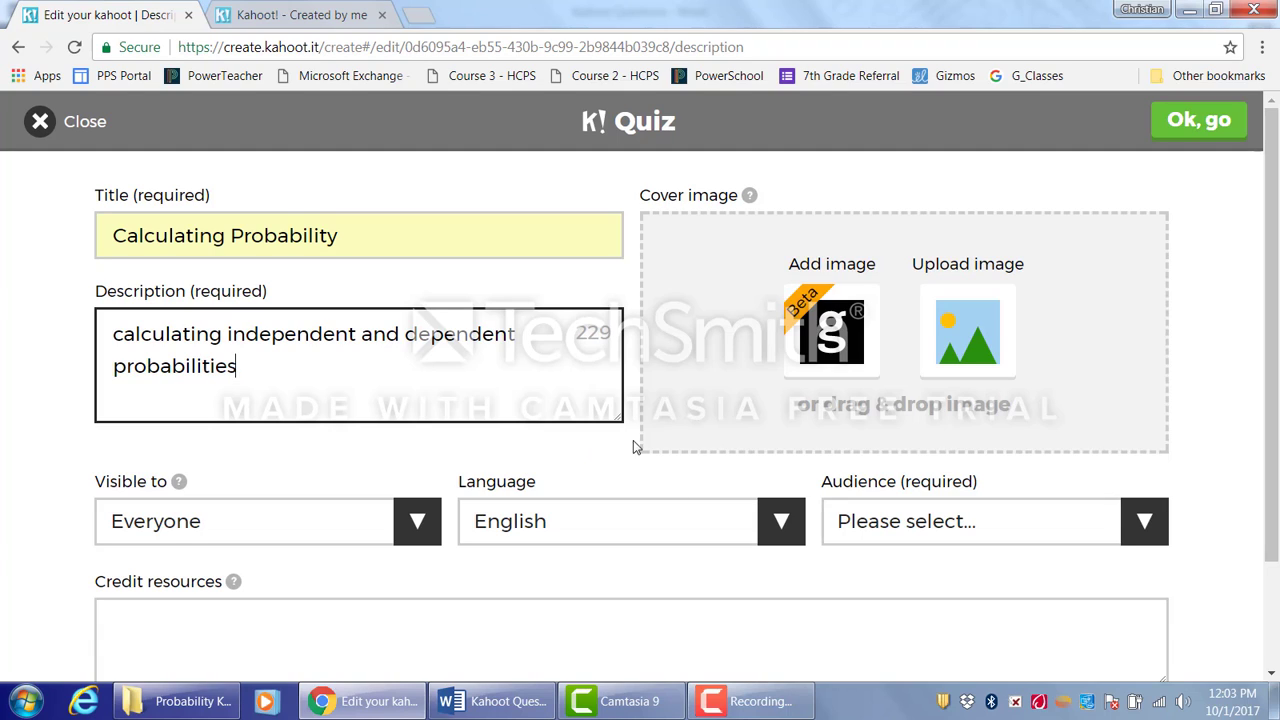
# - Upload the flipping coin picture from the Probability Kahoot folder as the cover image
pyautogui.click(967, 331)
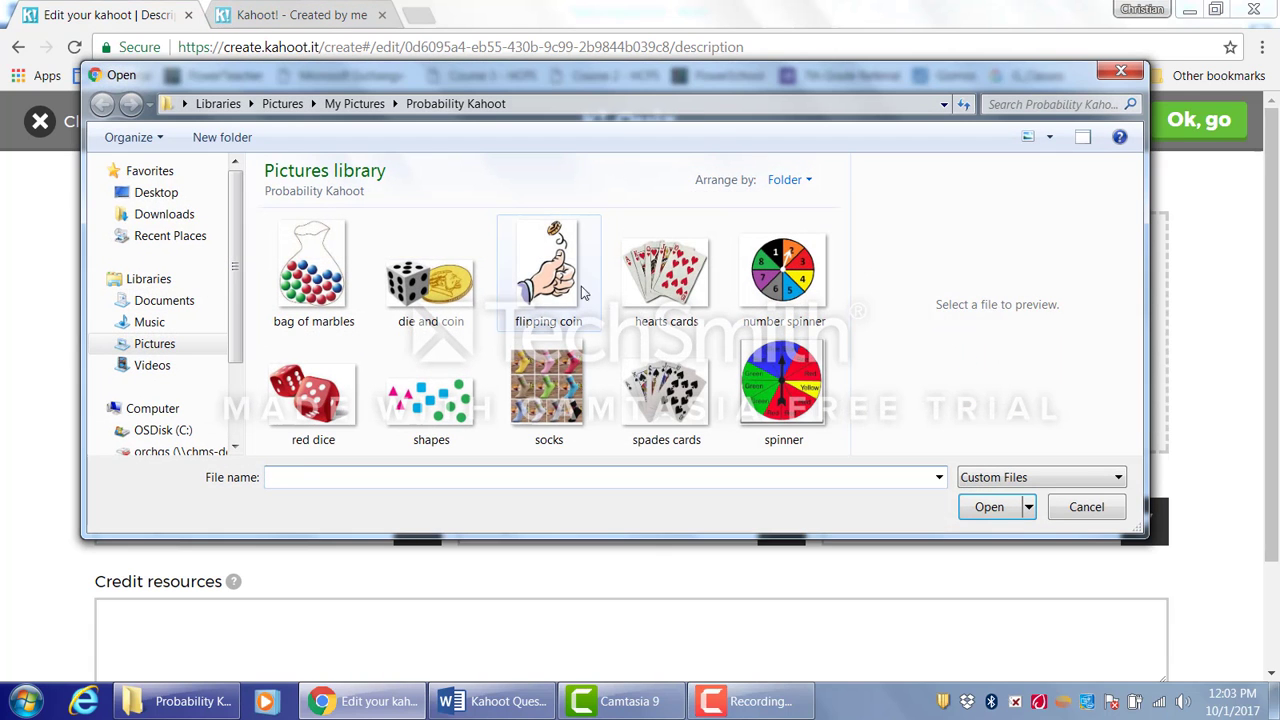
pyautogui.click(583, 292)
pyautogui.click(988, 507)
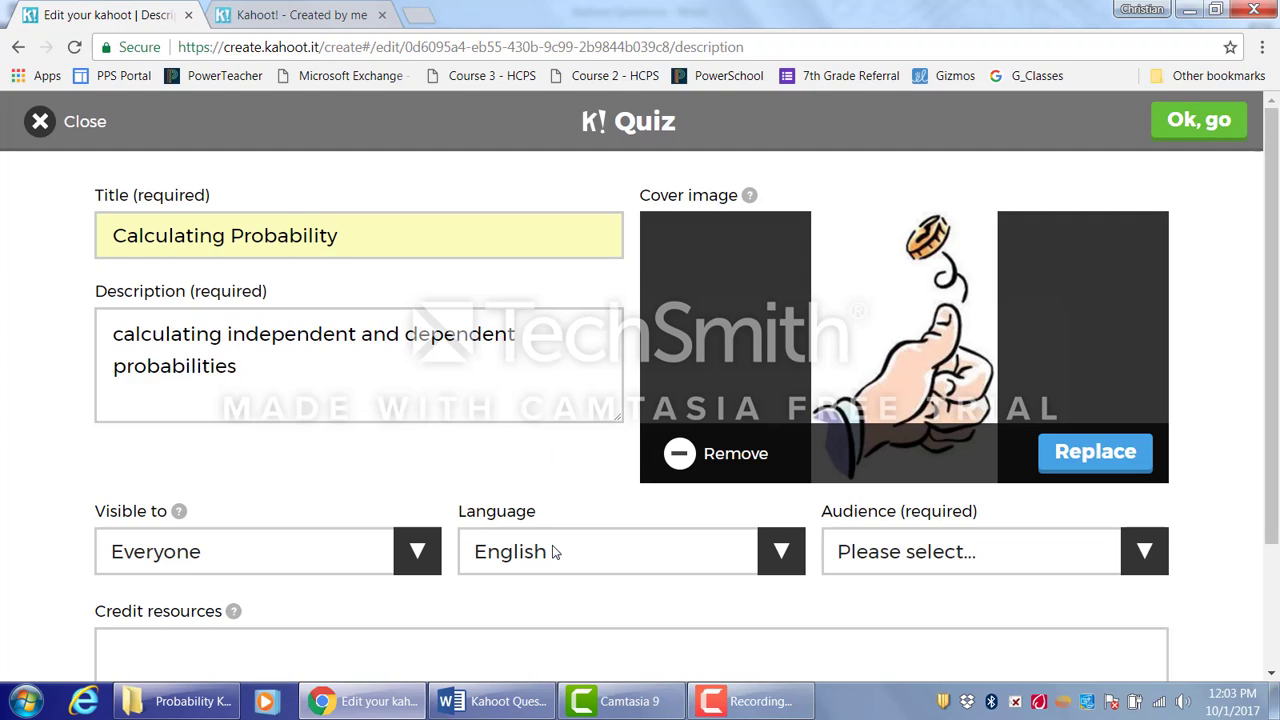
# - Set the audience to School and confirm the quiz details
pyautogui.click(956, 558)
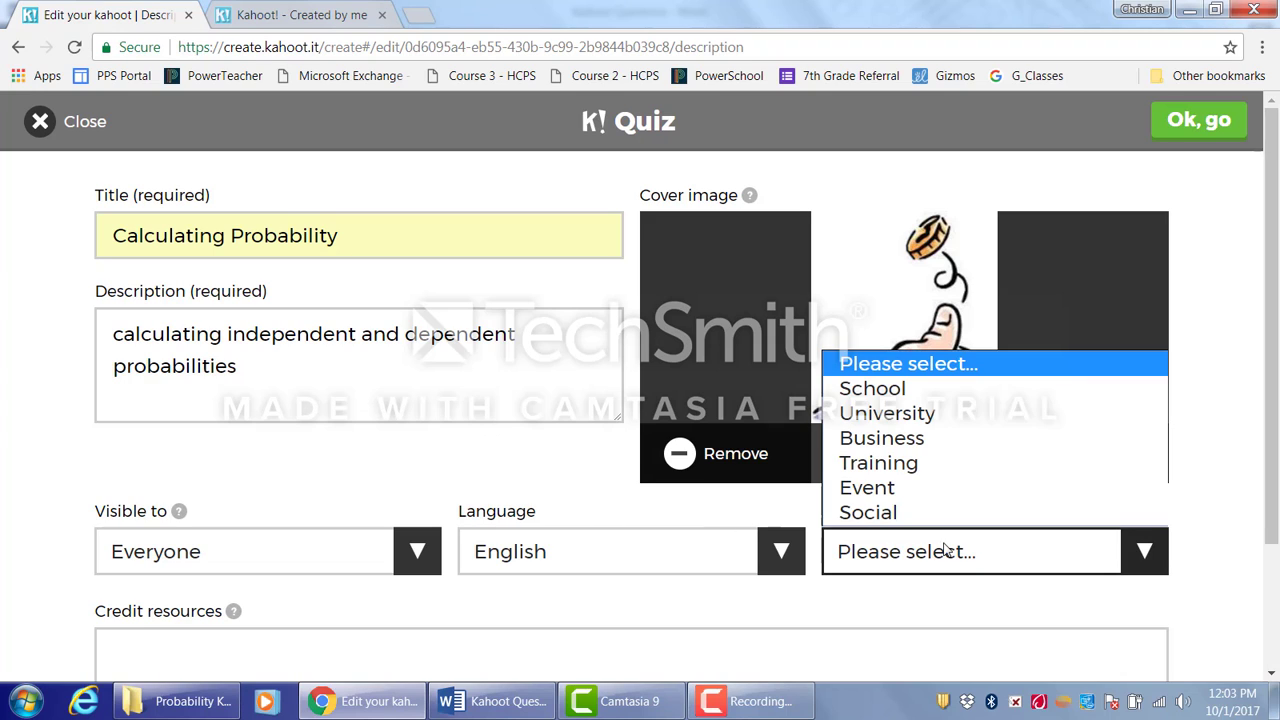
pyautogui.click(899, 390)
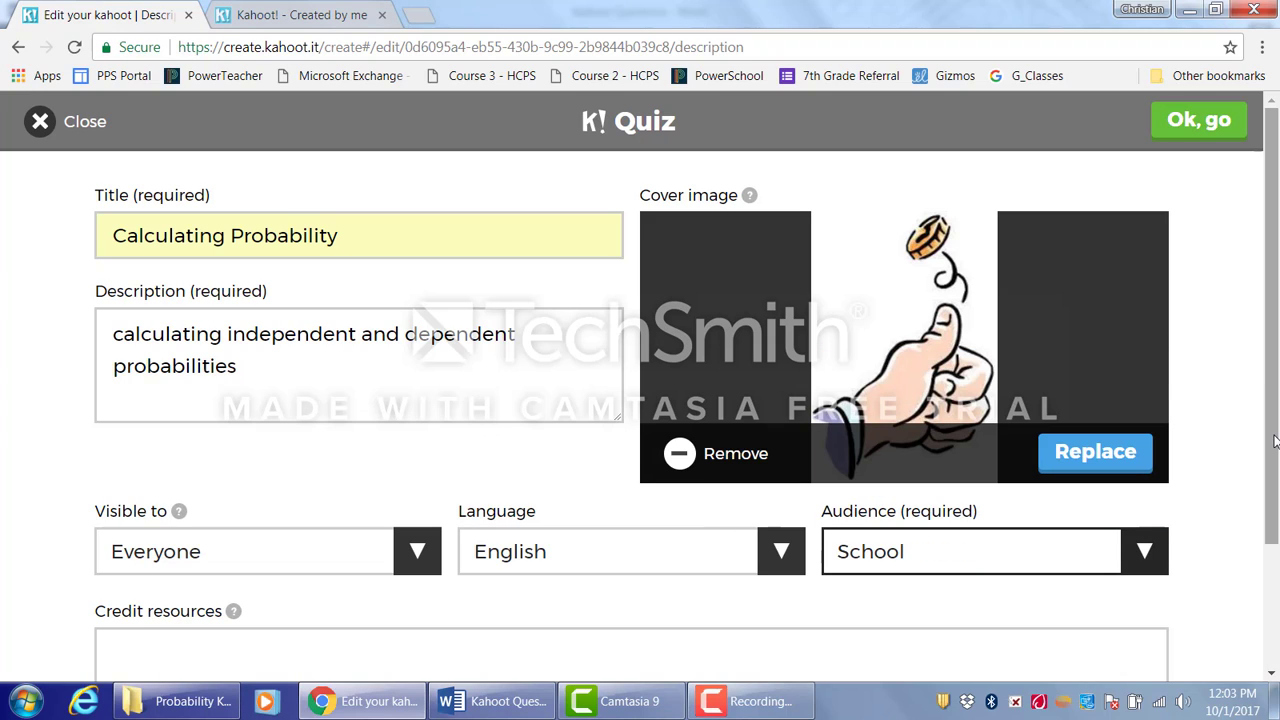
pyautogui.click(1200, 122)
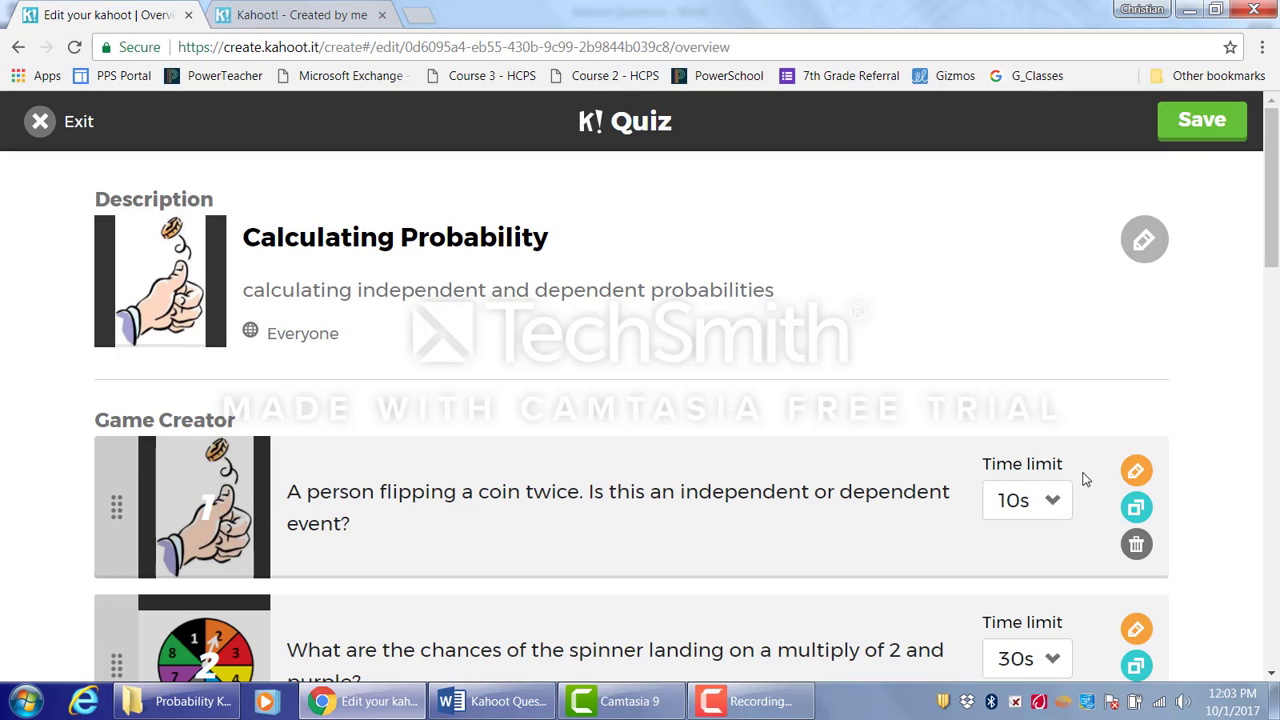
# - Open the first question for editing and set its time limit to 10 sec
pyautogui.click(1134, 472)
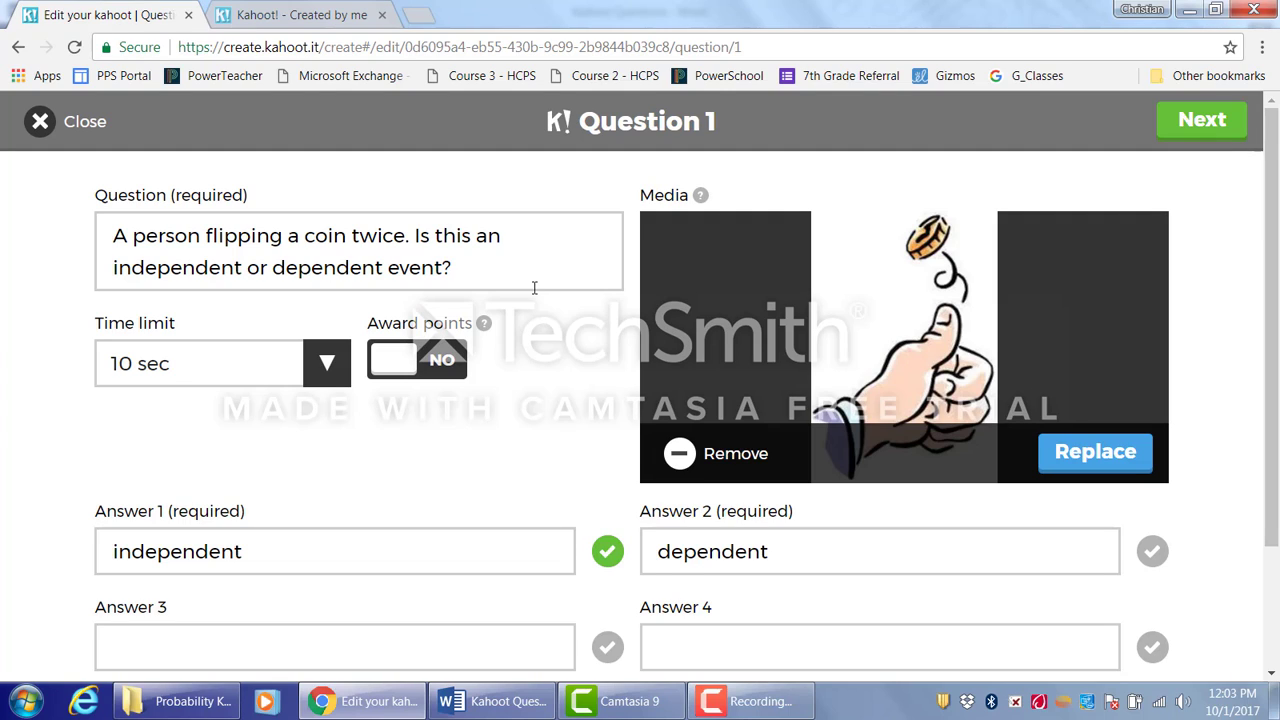
pyautogui.click(326, 372)
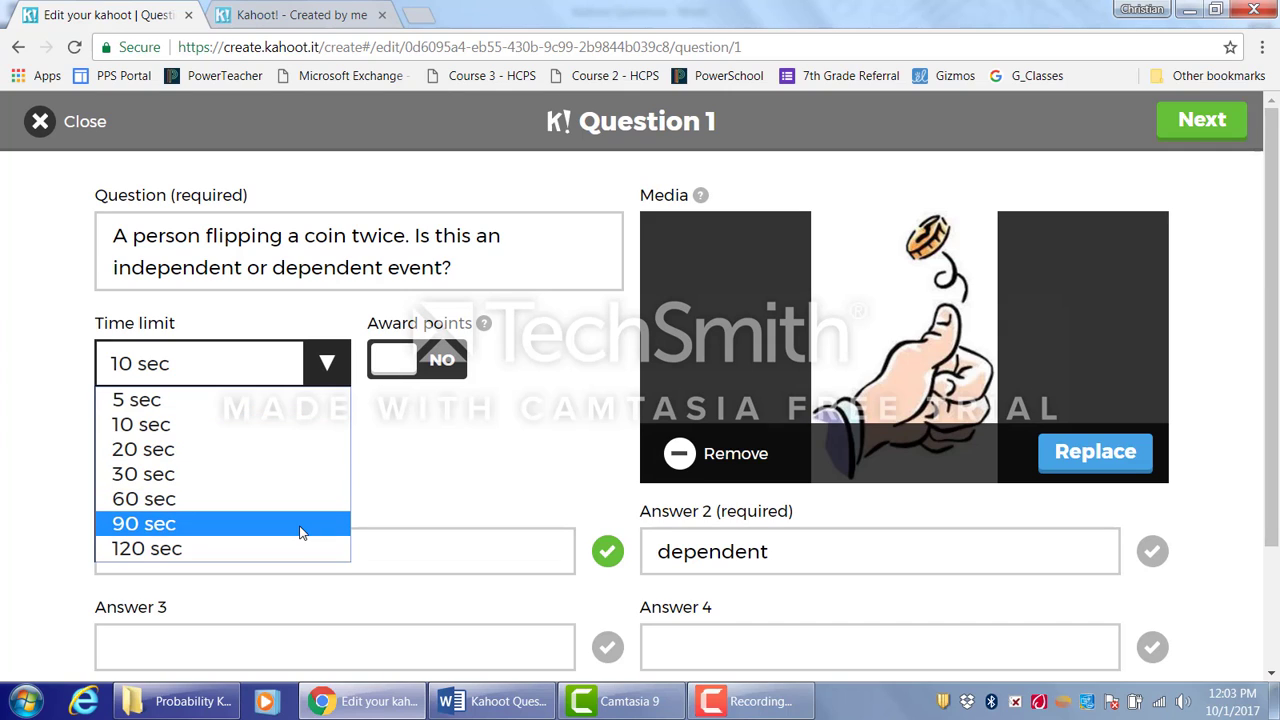
pyautogui.click(260, 424)
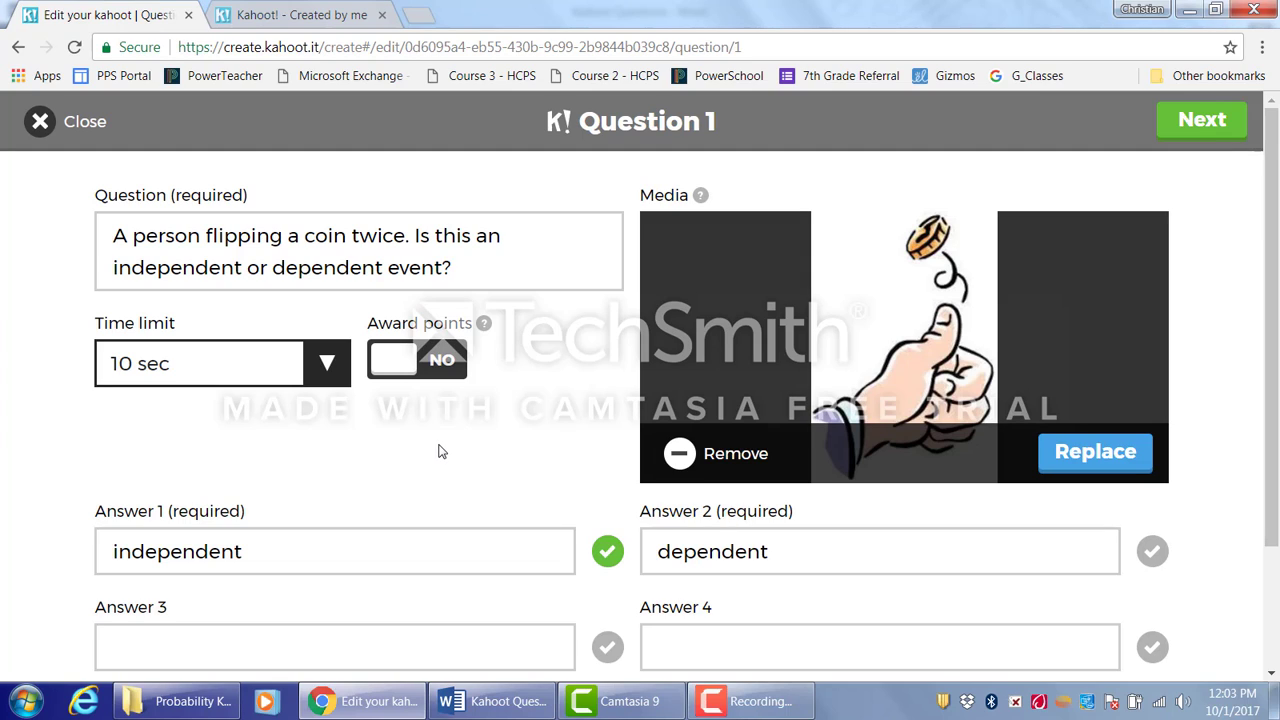
pyautogui.click(317, 565)
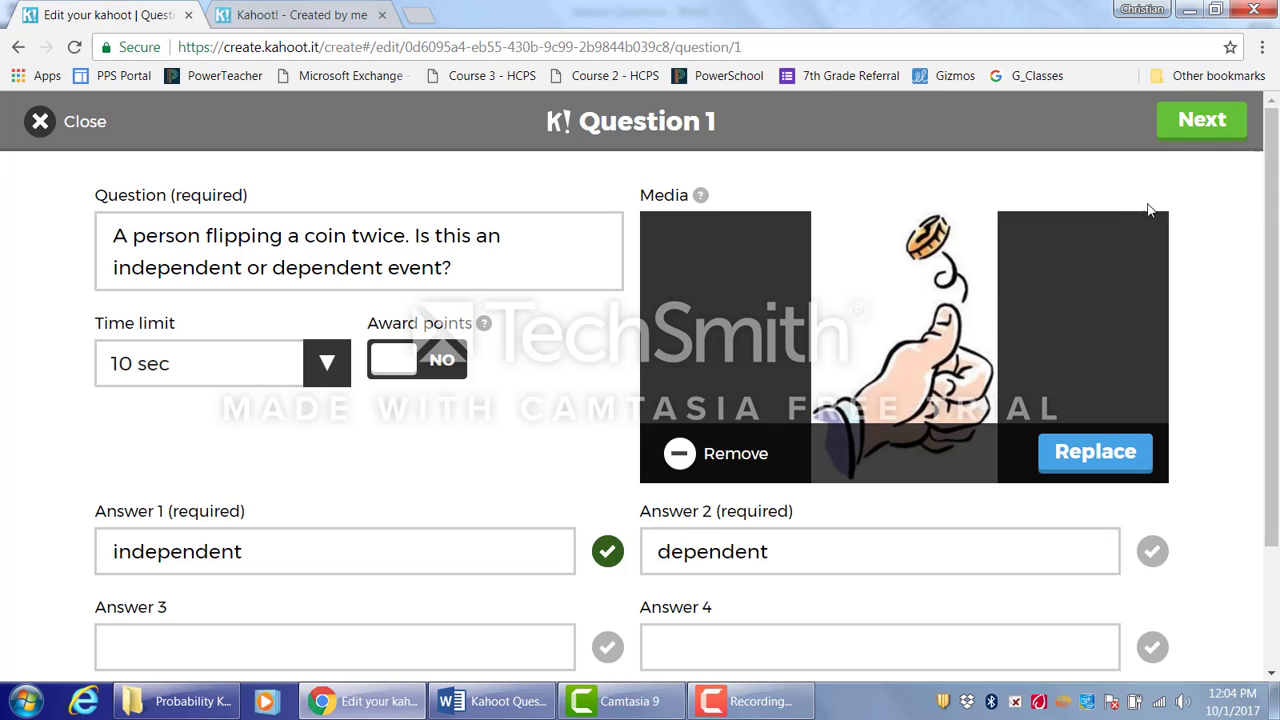
# - Move on to question 2 and upload the number spinner picture as its media
pyautogui.click(1198, 121)
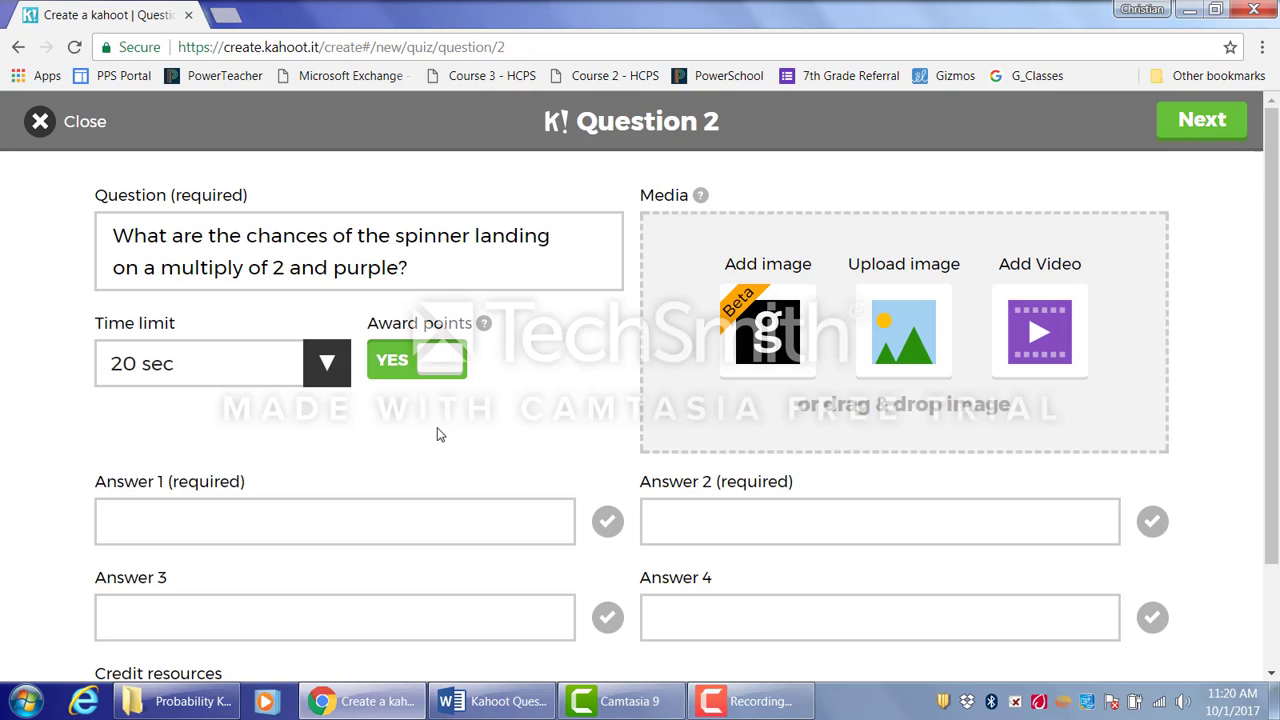
pyautogui.click(910, 338)
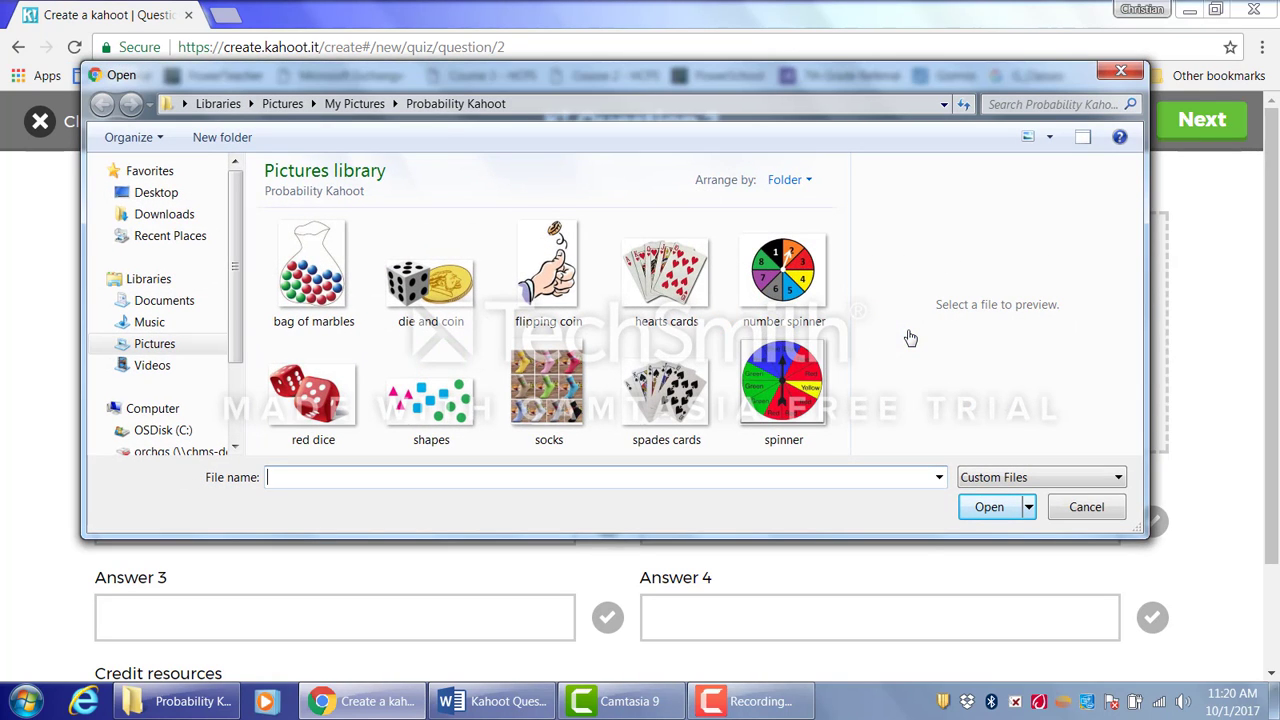
pyautogui.click(797, 278)
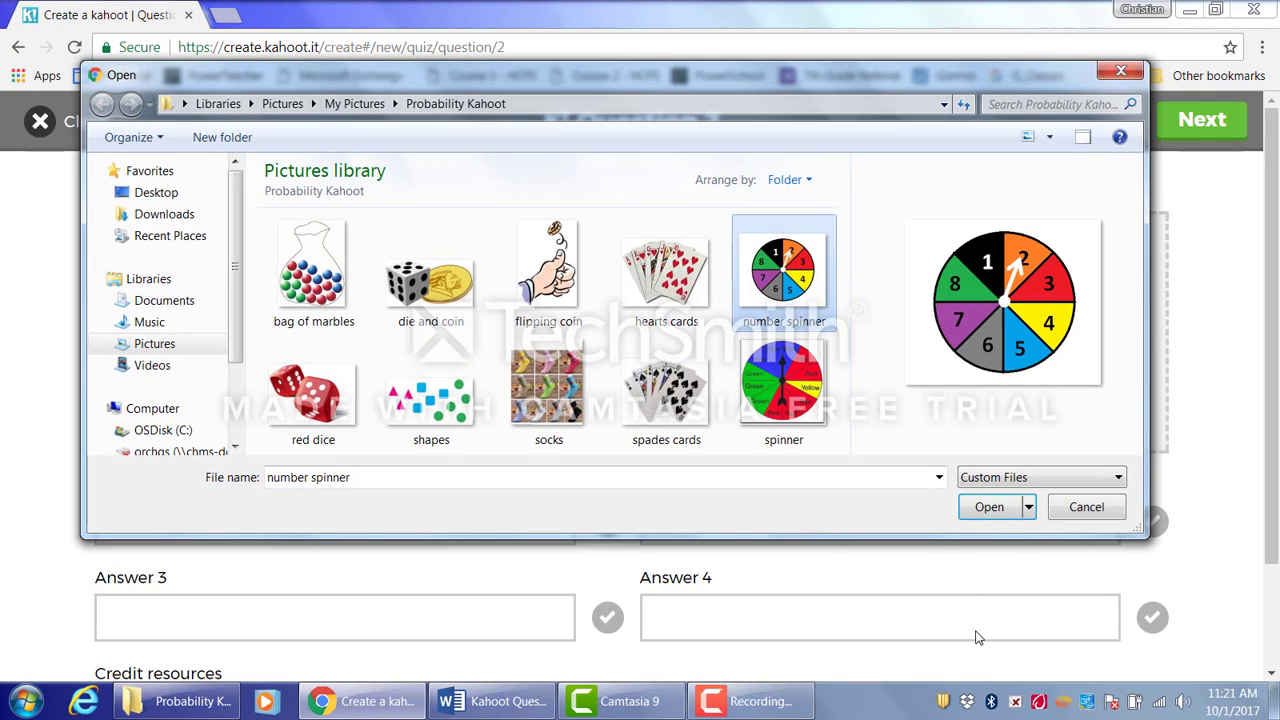
pyautogui.click(1000, 511)
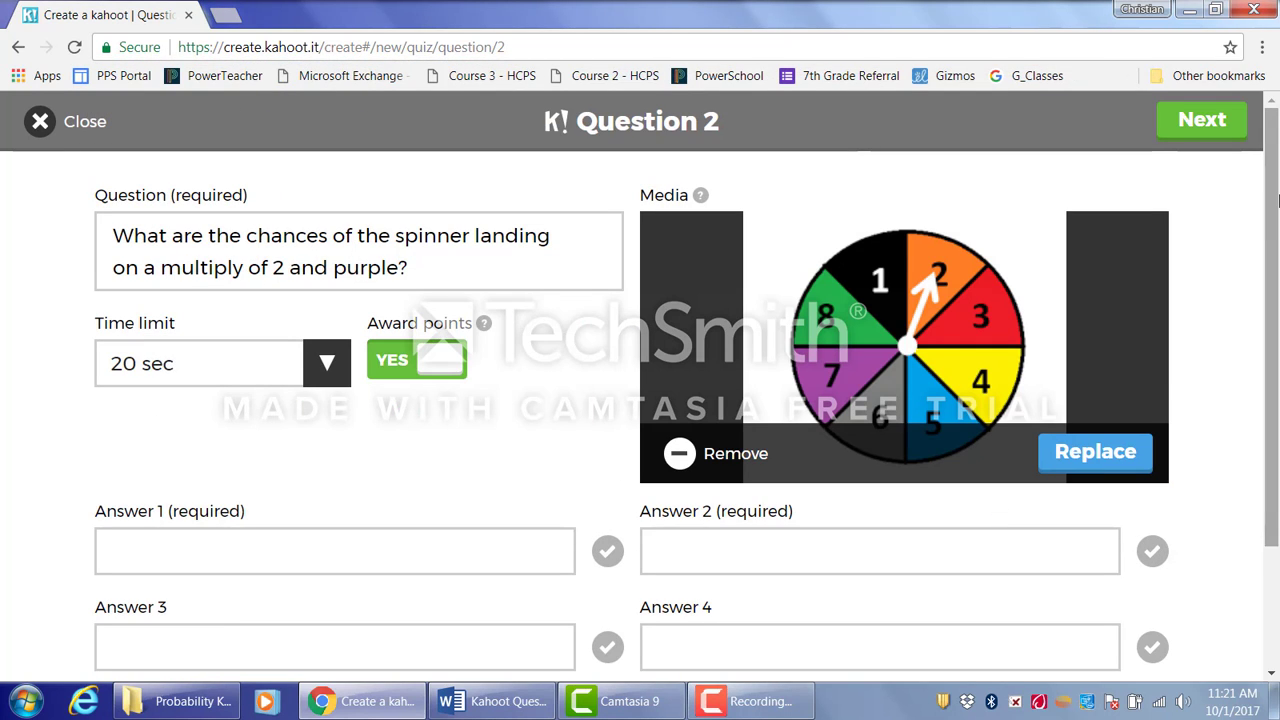
# - Set question 2's time limit to 30 sec
pyautogui.moveTo(1275, 207); pyautogui.dragTo(1276, 262)
pyautogui.click(333, 293)
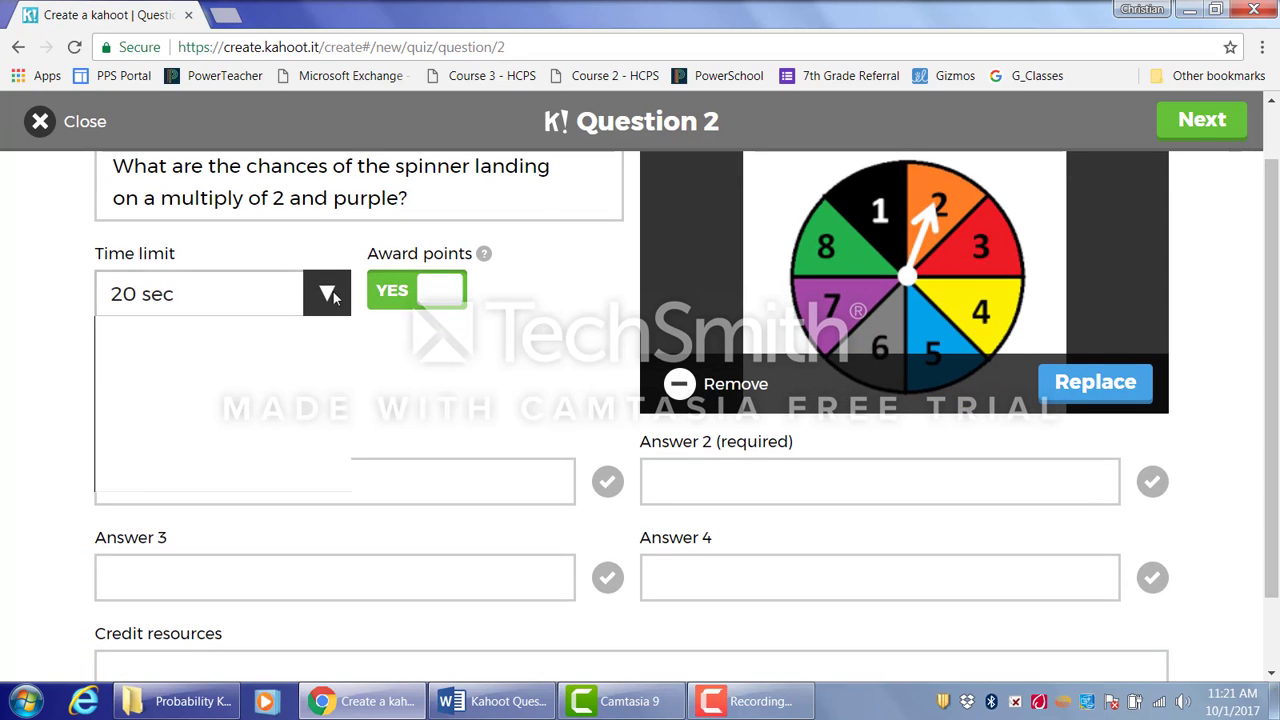
pyautogui.click(166, 410)
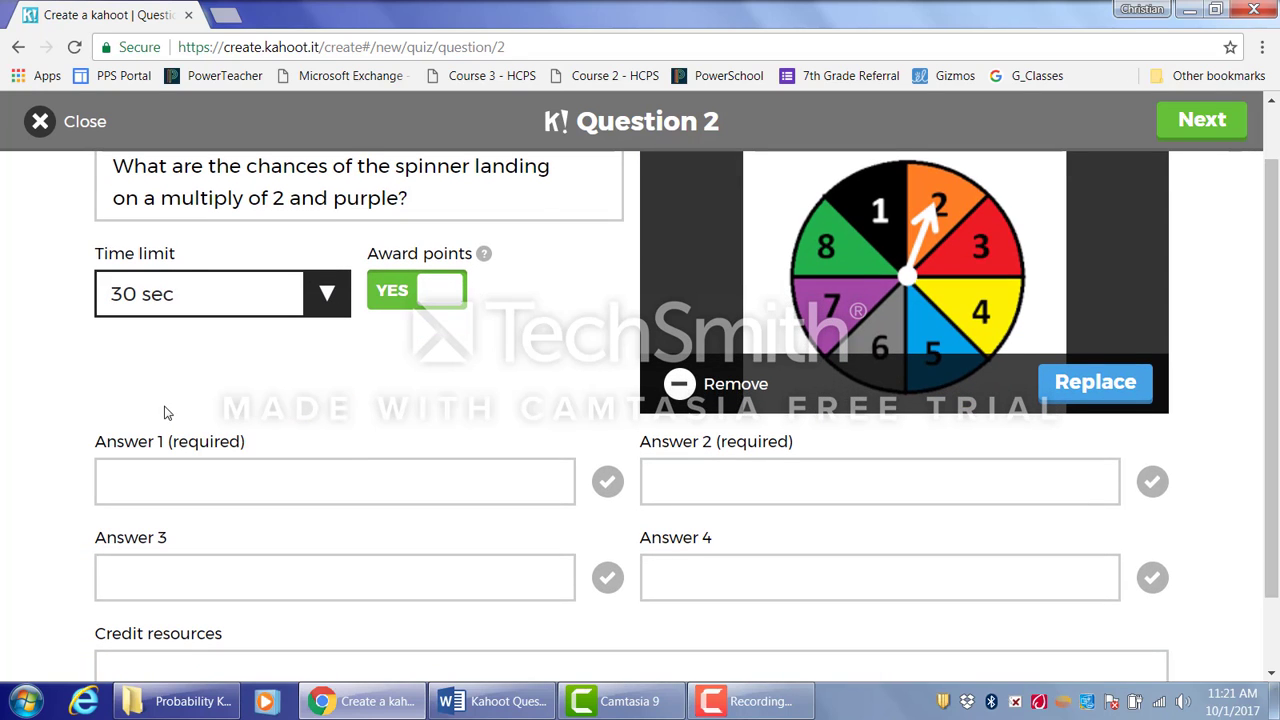
# - Enter 6/64, 5/64, 1/6 and 2/6 as the four answers for question 2
pyautogui.click(225, 492)
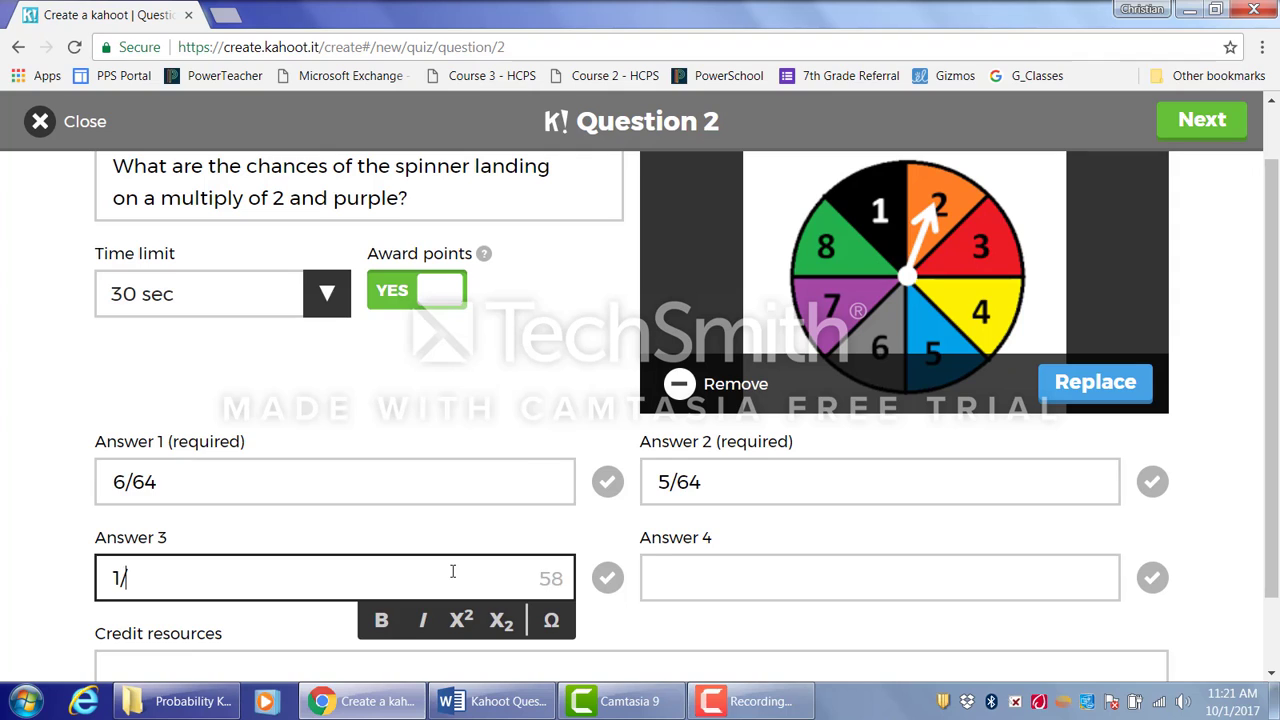
pyautogui.write('6')
pyautogui.click(726, 564)
pyautogui.write('2/6')
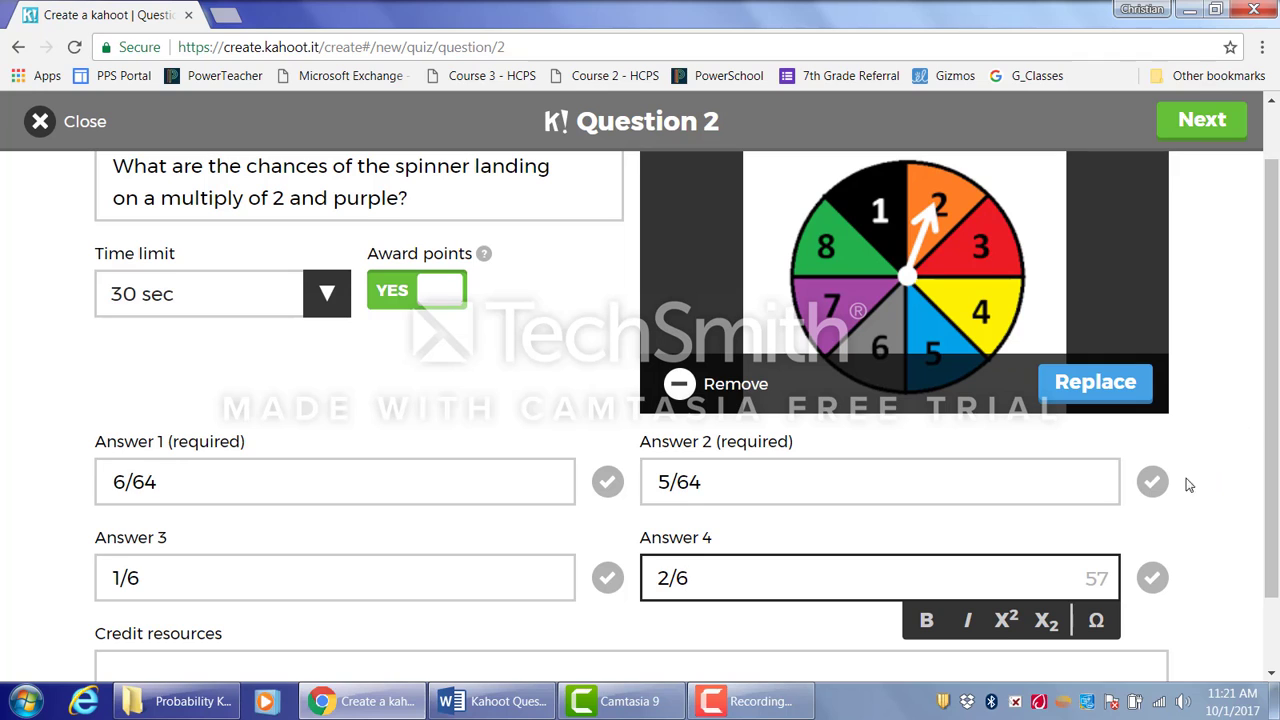
# - Mark 5/64 as the correct answer and finish question 2
pyautogui.click(1153, 483)
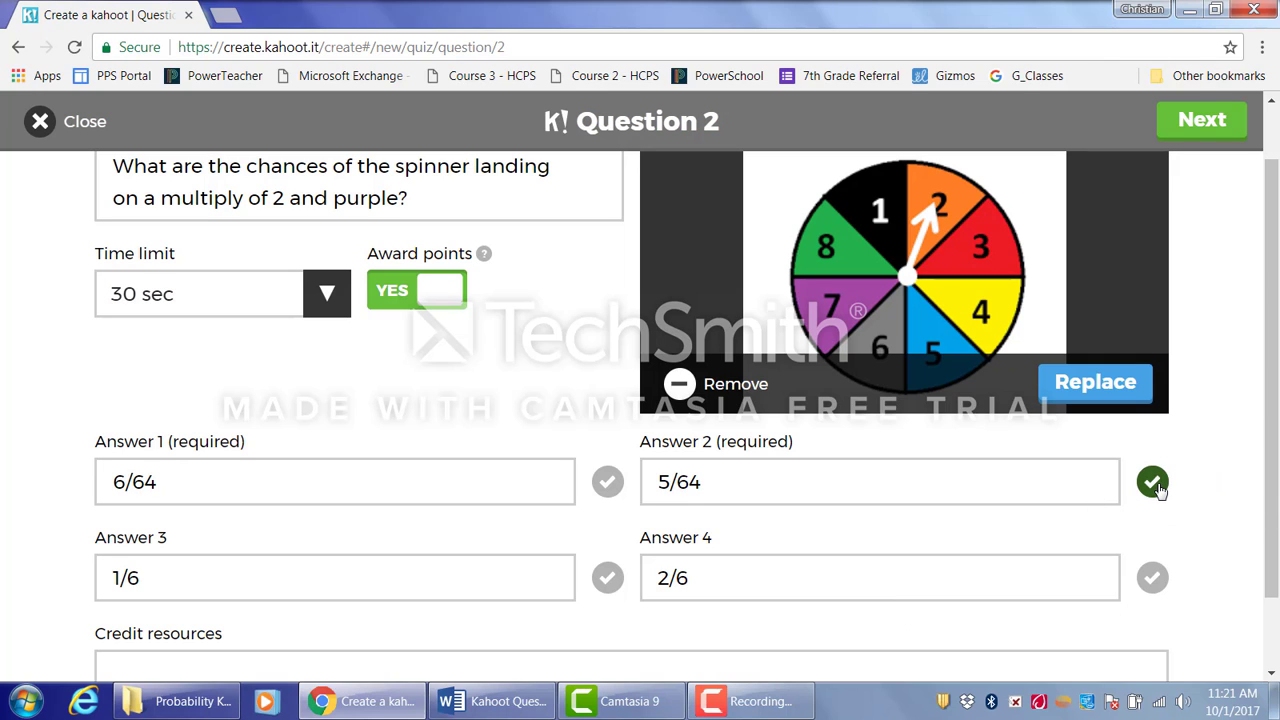
pyautogui.moveTo(1272, 316); pyautogui.dragTo(1272, 262)
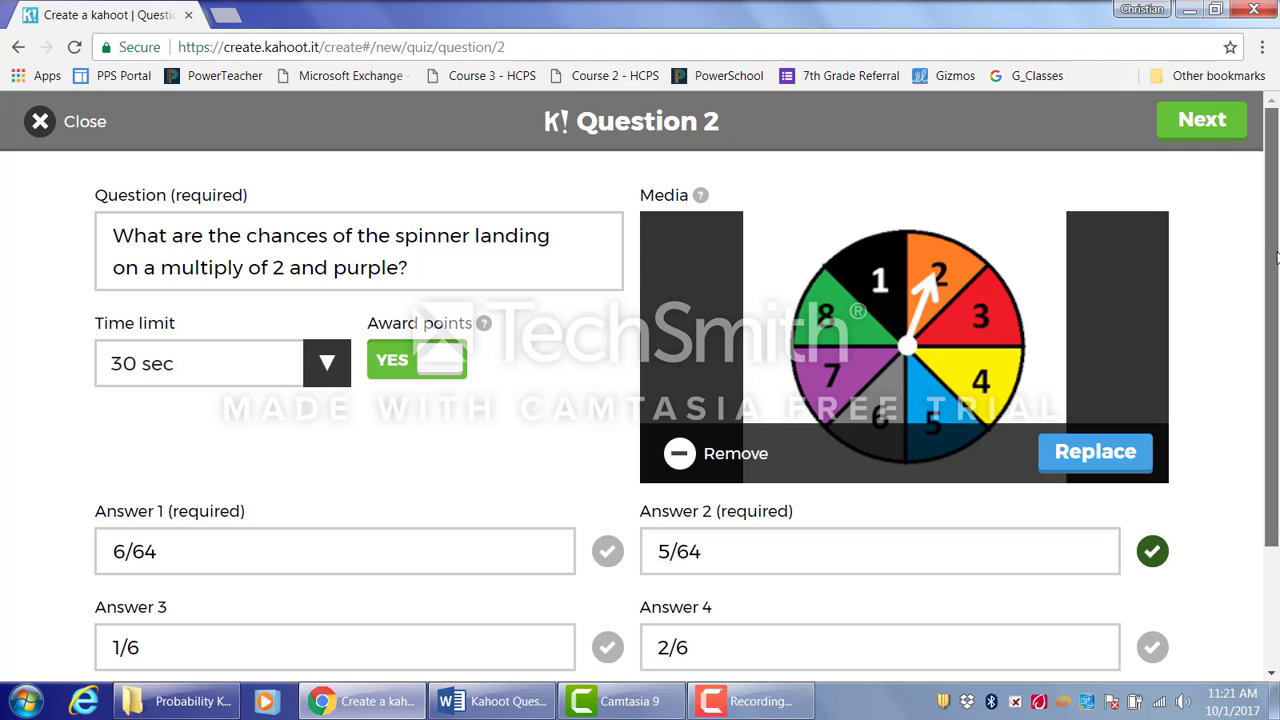
pyautogui.click(1202, 124)
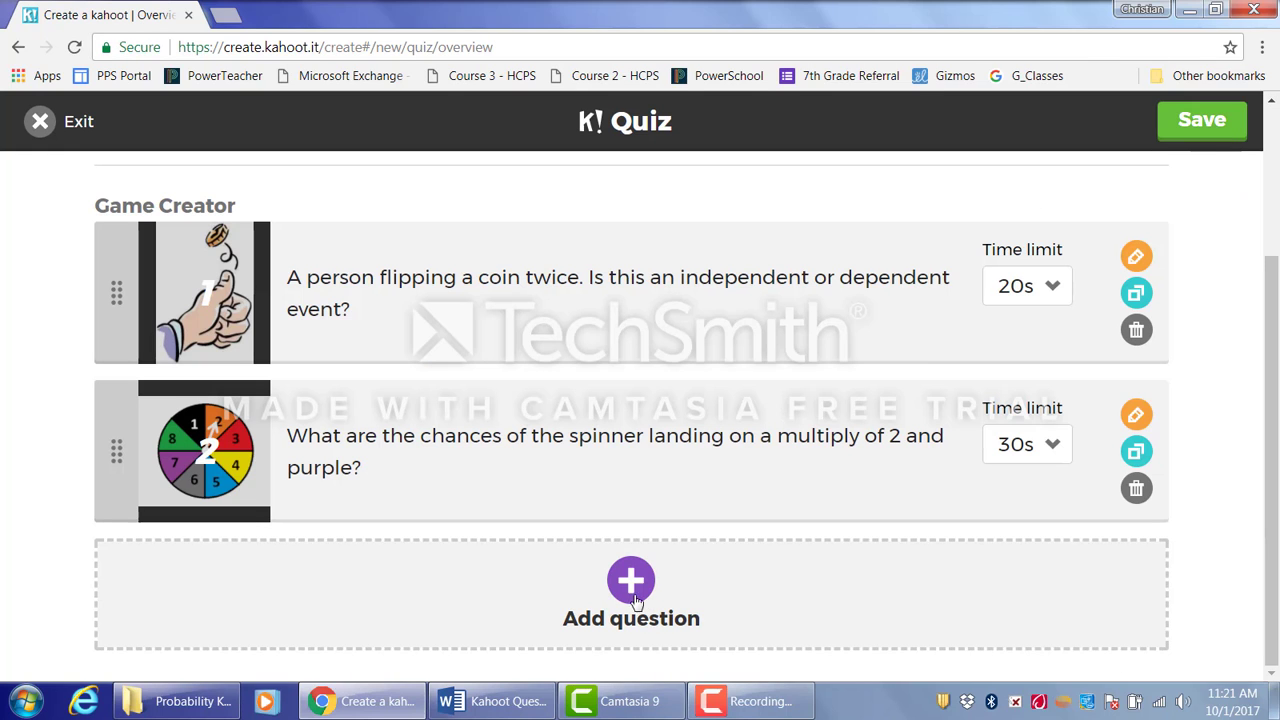
# - Add question 3 about picking a pink sock then a blue sock, and return to the quiz overview
pyautogui.click(631, 593)
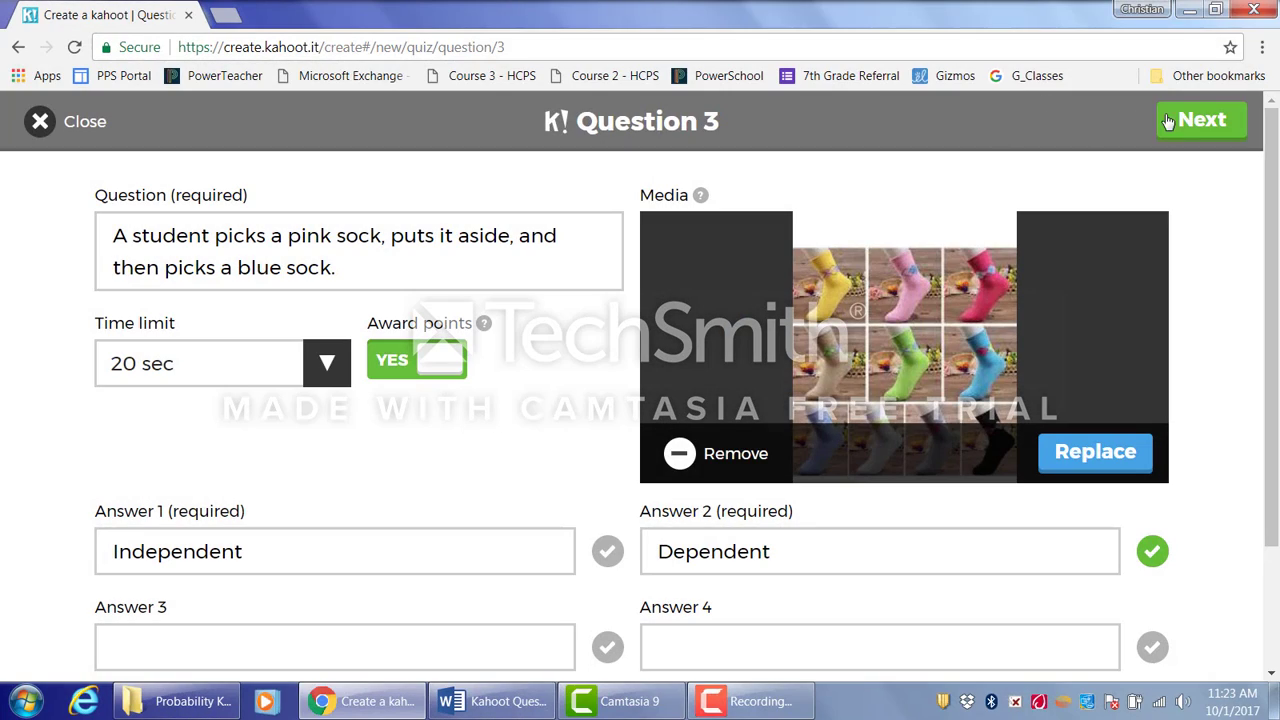
pyautogui.click(1200, 120)
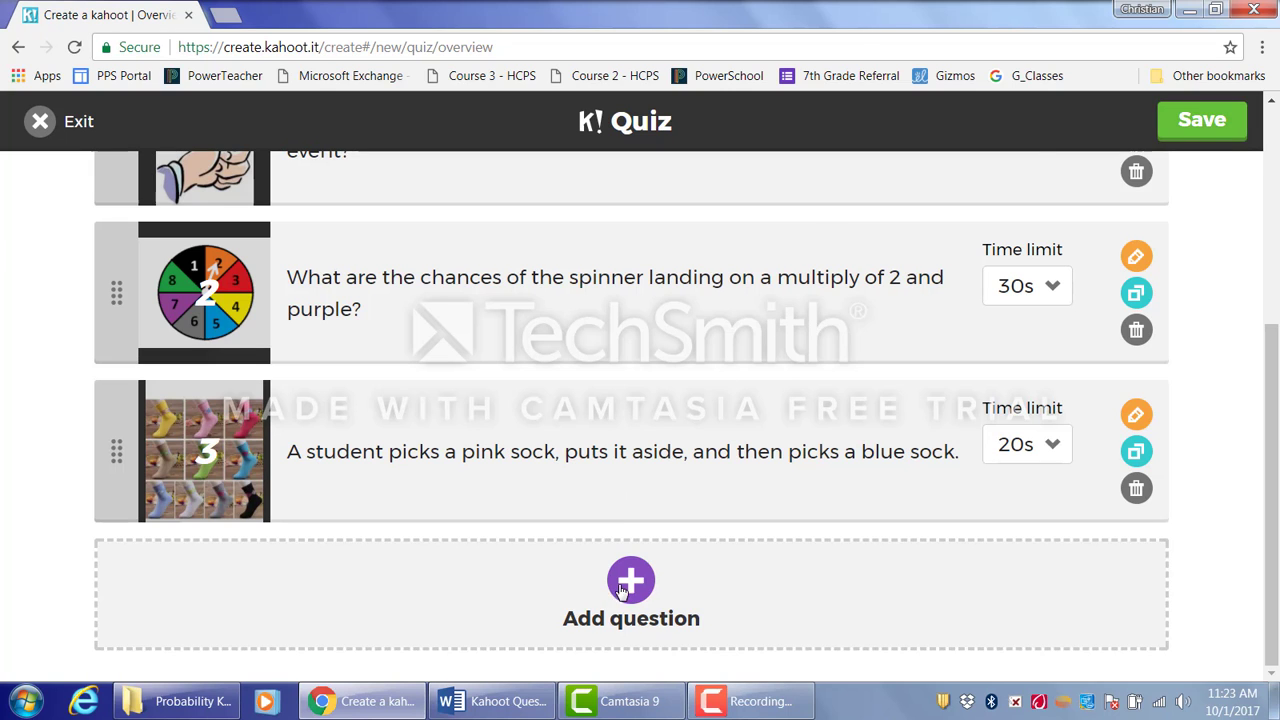
# - Add question 4 and copy the bag of 20 marbles question from the Kahoot Questions document
pyautogui.click(621, 606)
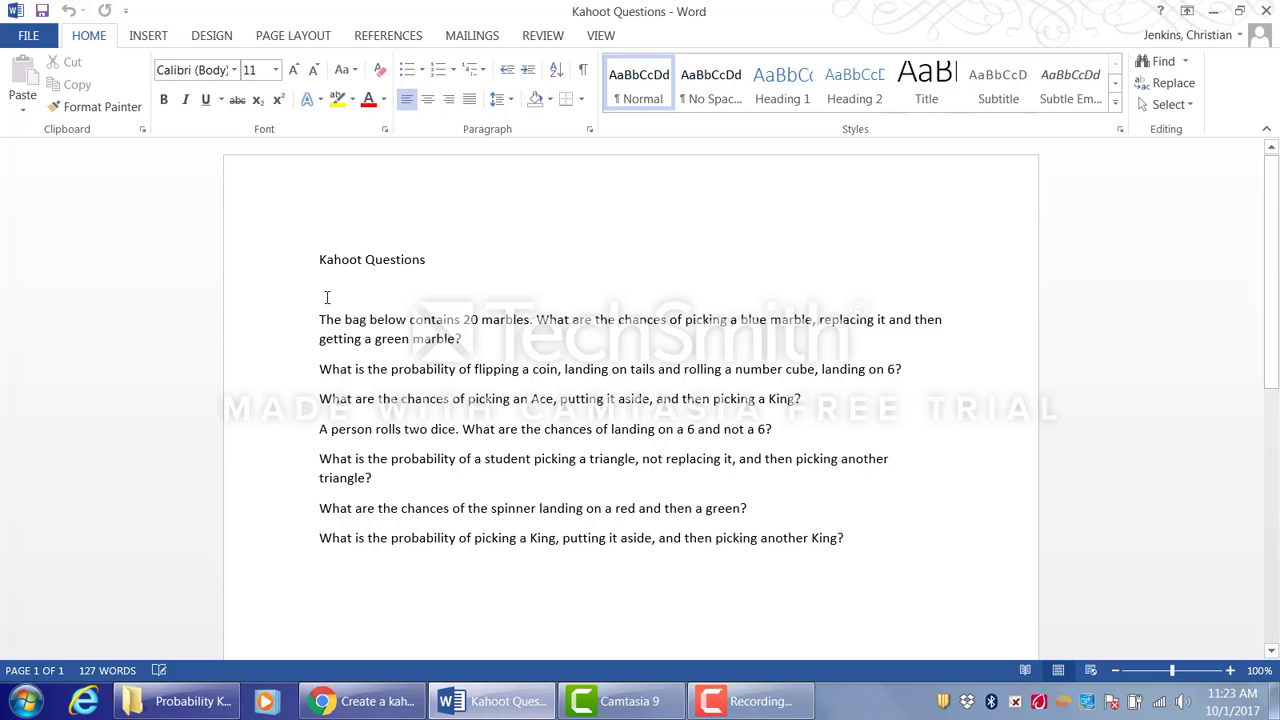
pyautogui.moveTo(319, 319); pyautogui.dragTo(474, 343)
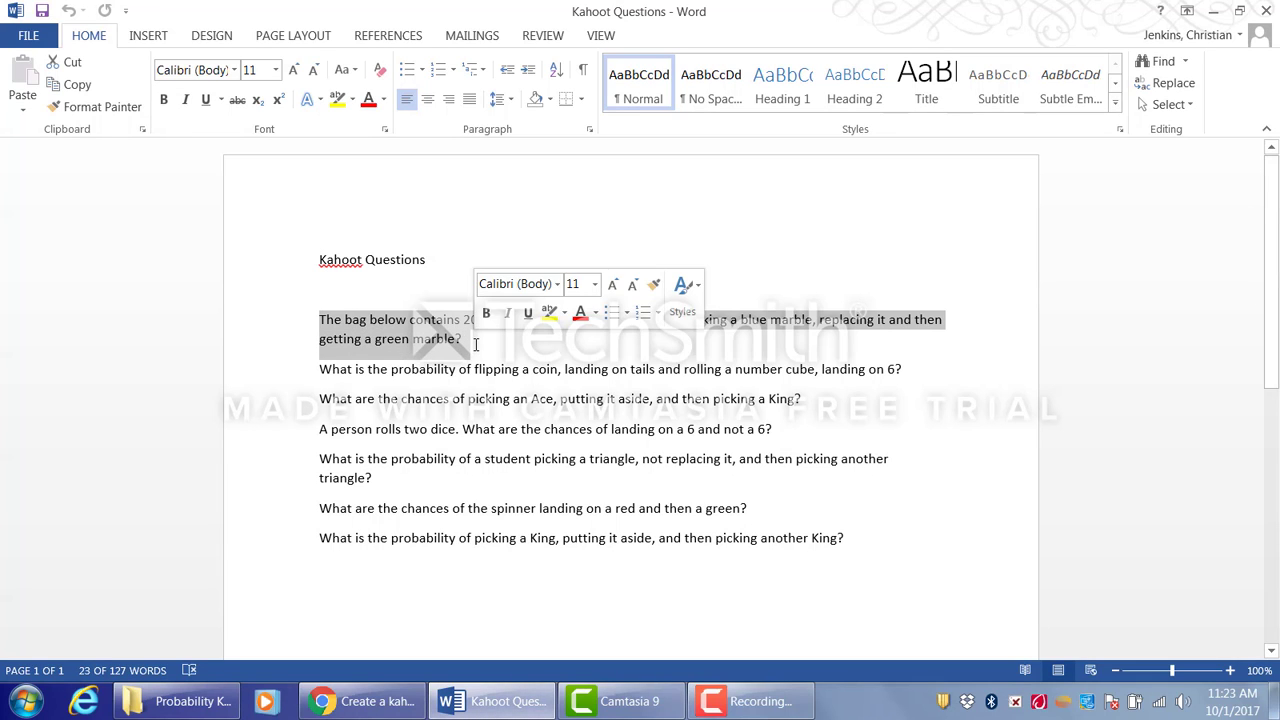
pyautogui.hotkey('ctrl', 'c')
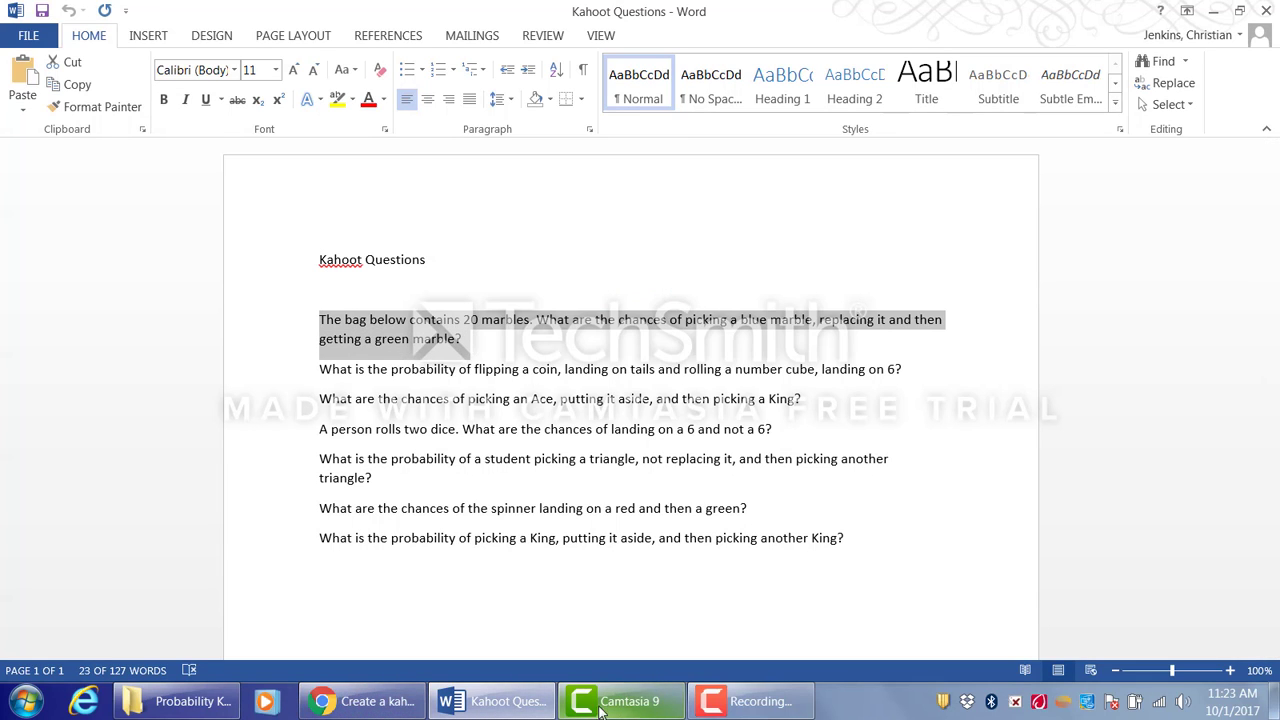
pyautogui.click(390, 702)
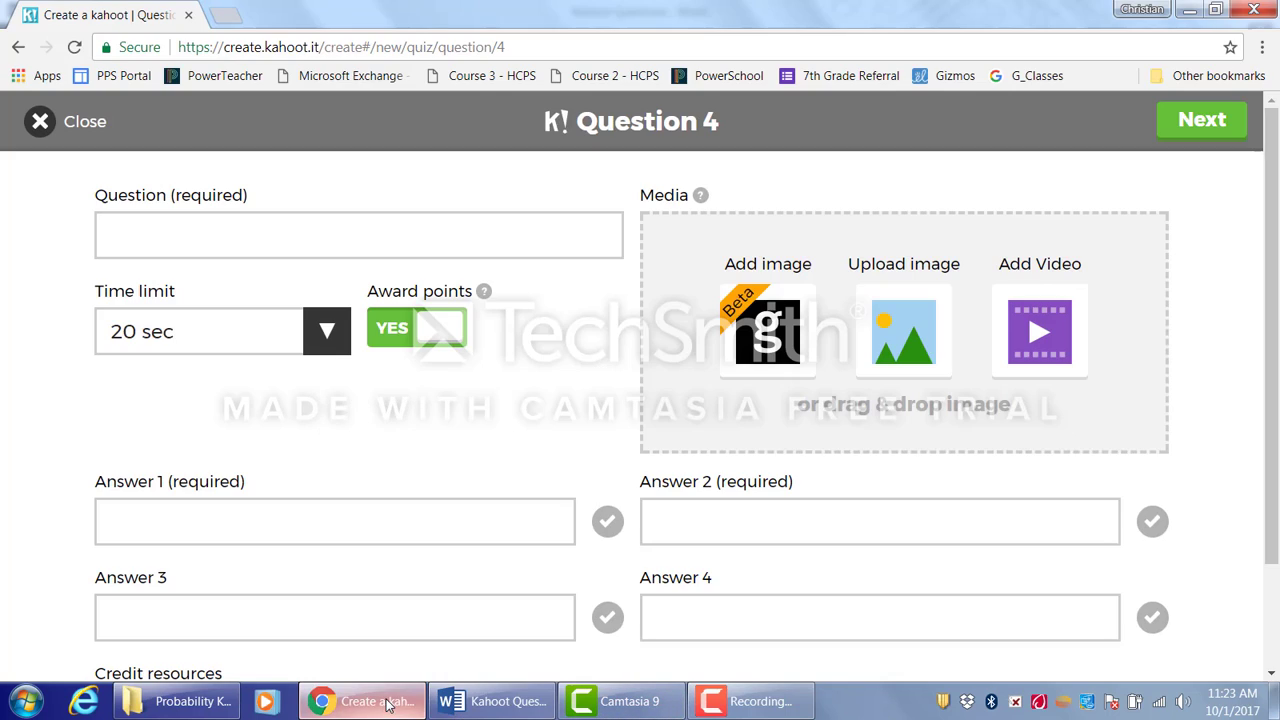
# - Paste the marble question into question 4 and delete its opening sentence about the bag
pyautogui.click(333, 233)
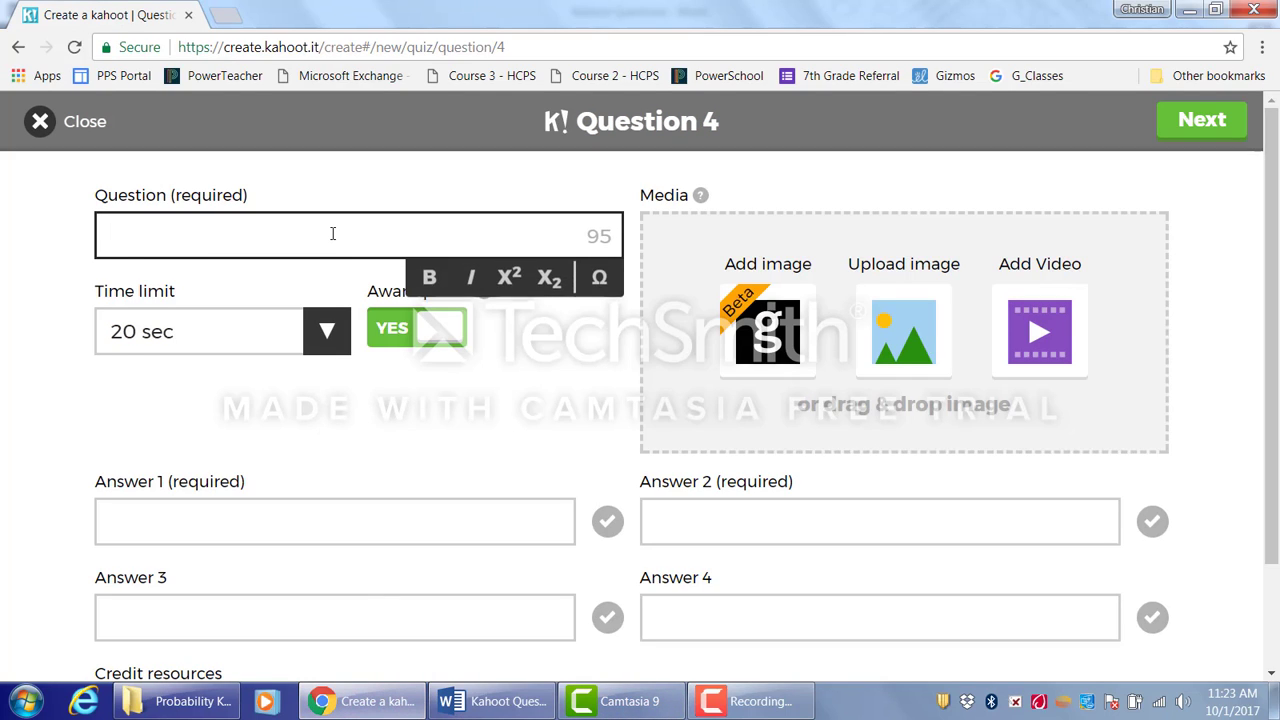
pyautogui.hotkey('ctrl', 'v')
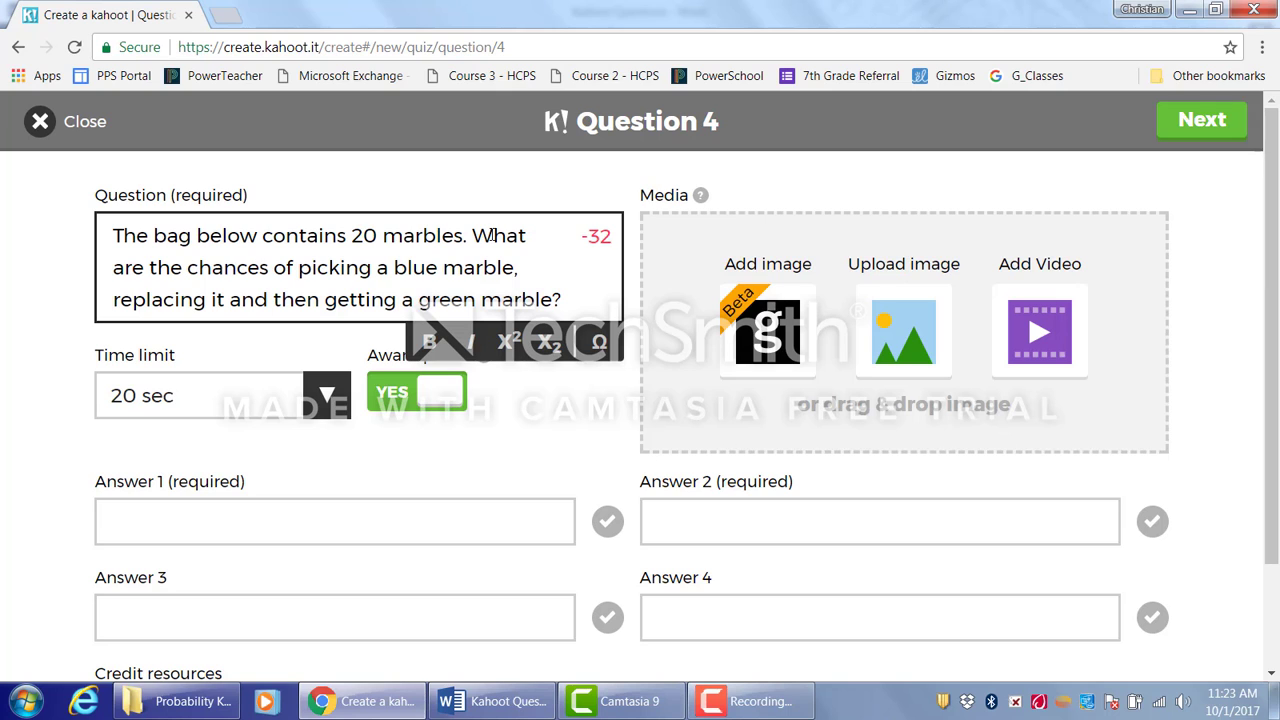
pyautogui.moveTo(467, 249); pyautogui.dragTo(112, 240)
pyautogui.press('BackSpace')
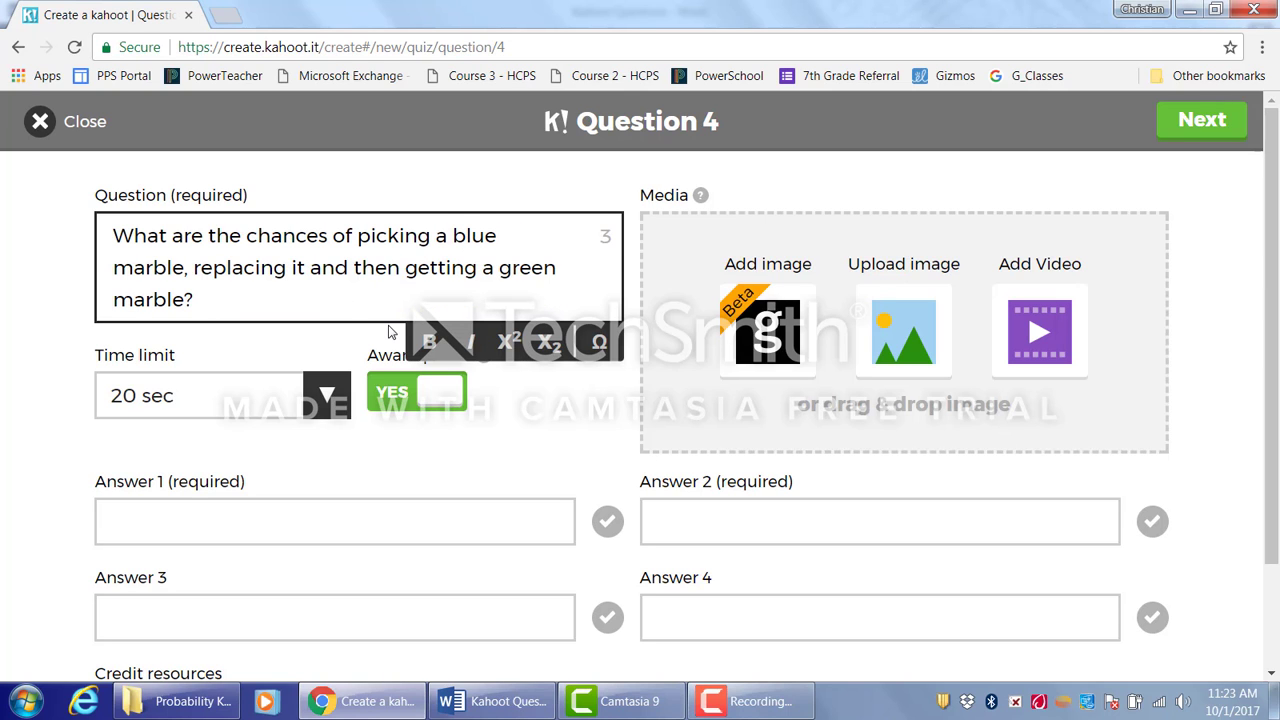
# - Upload the bag of marbles picture from the Probability Kahoot folder as question 4's media
pyautogui.click(884, 328)
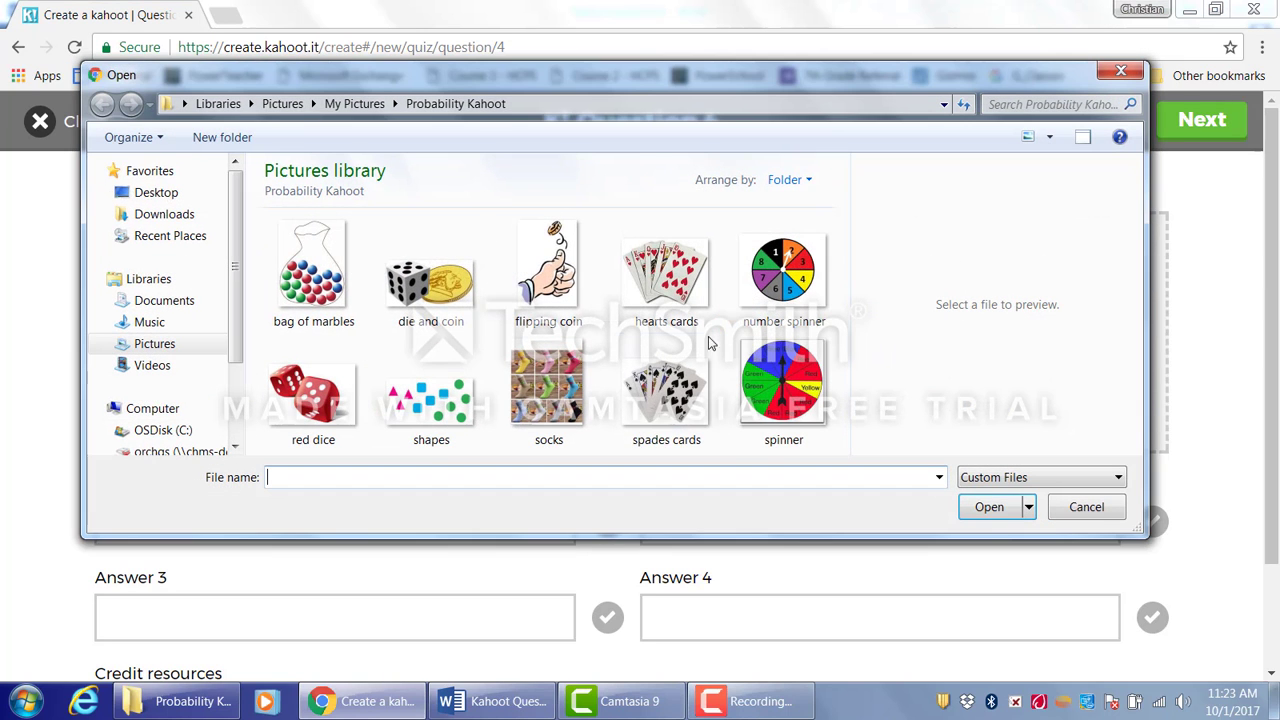
pyautogui.click(290, 268)
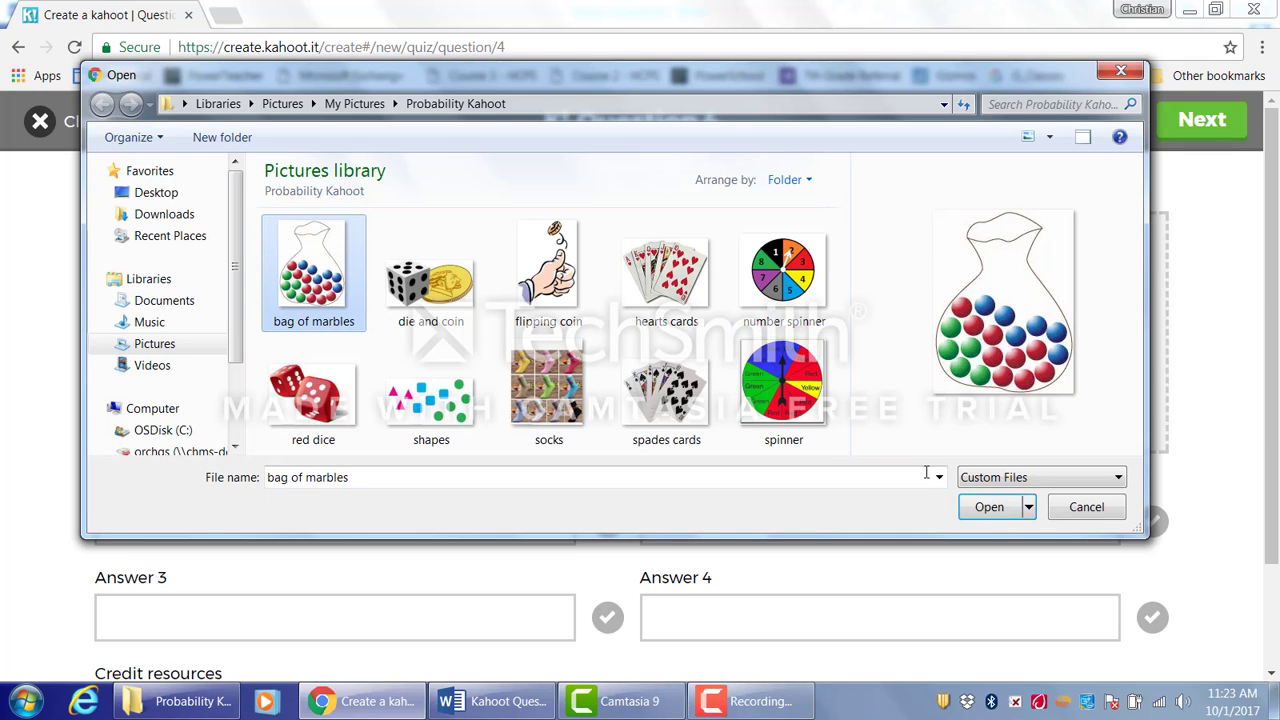
pyautogui.click(980, 512)
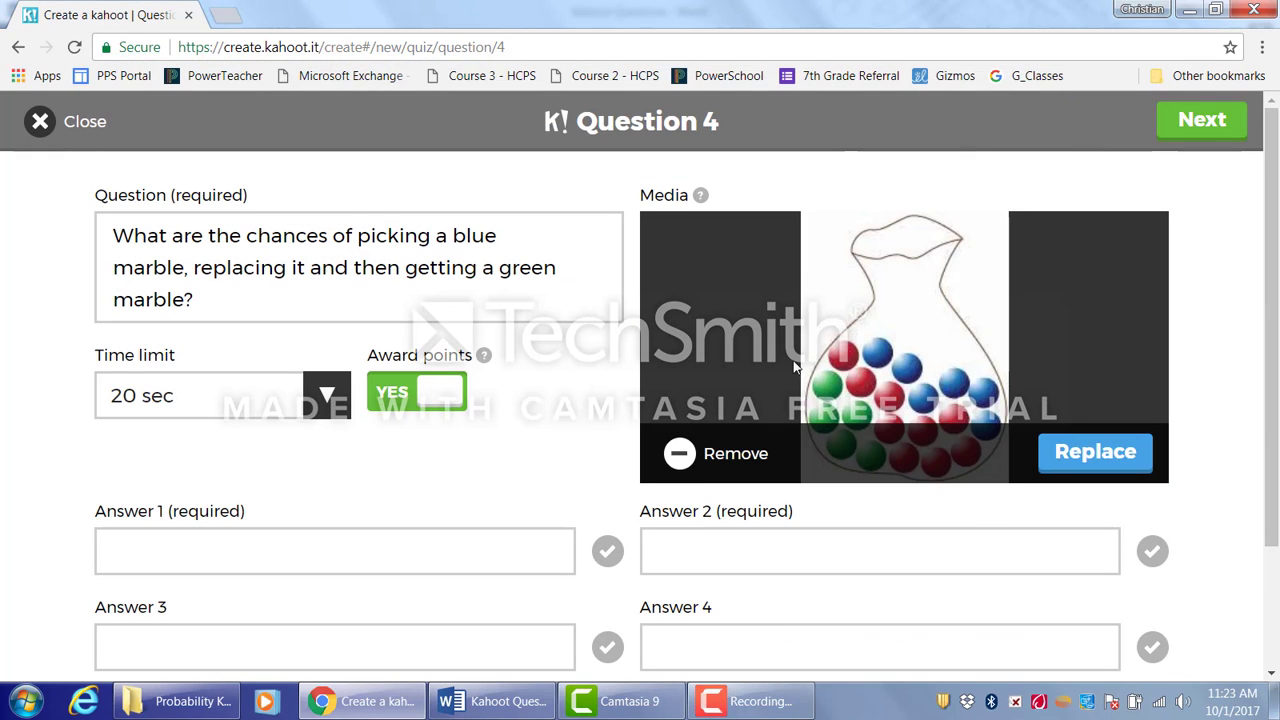
# - Enter 3/40 and 6/20 as answers 1 and 2 for question 4
pyautogui.moveTo(1275, 262); pyautogui.dragTo(1277, 336)
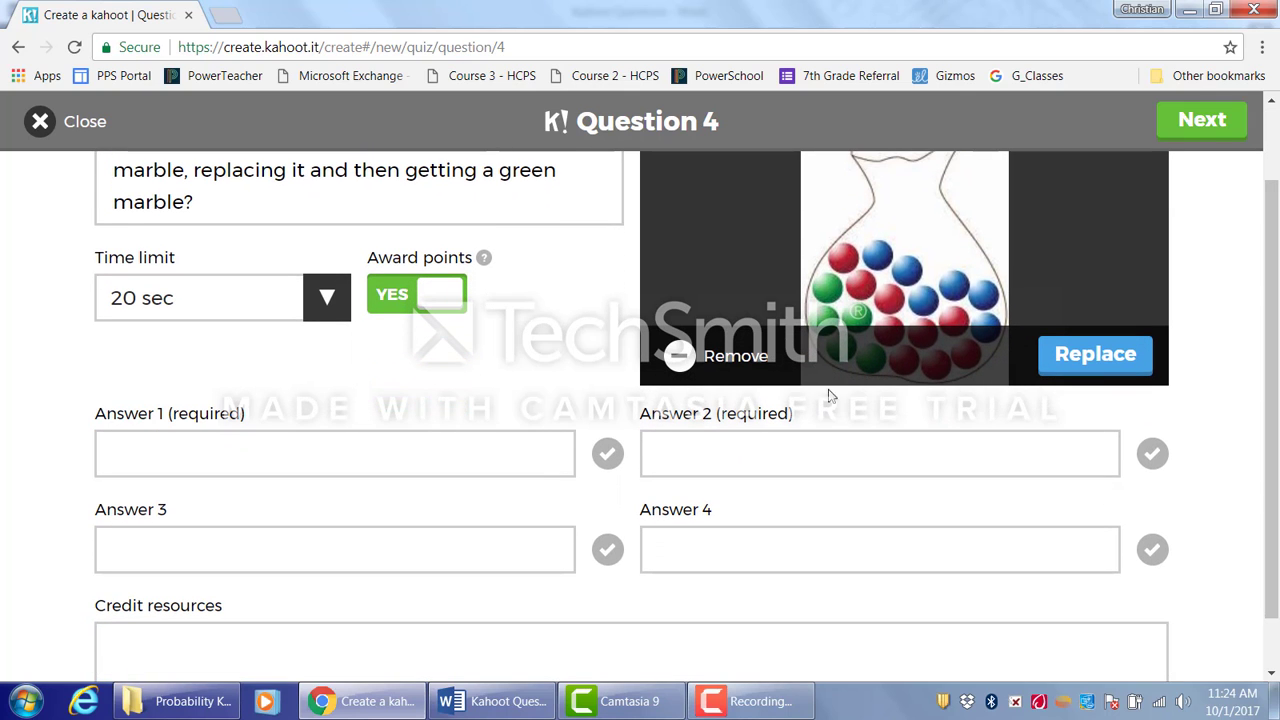
pyautogui.click(366, 444)
pyautogui.write('3/')
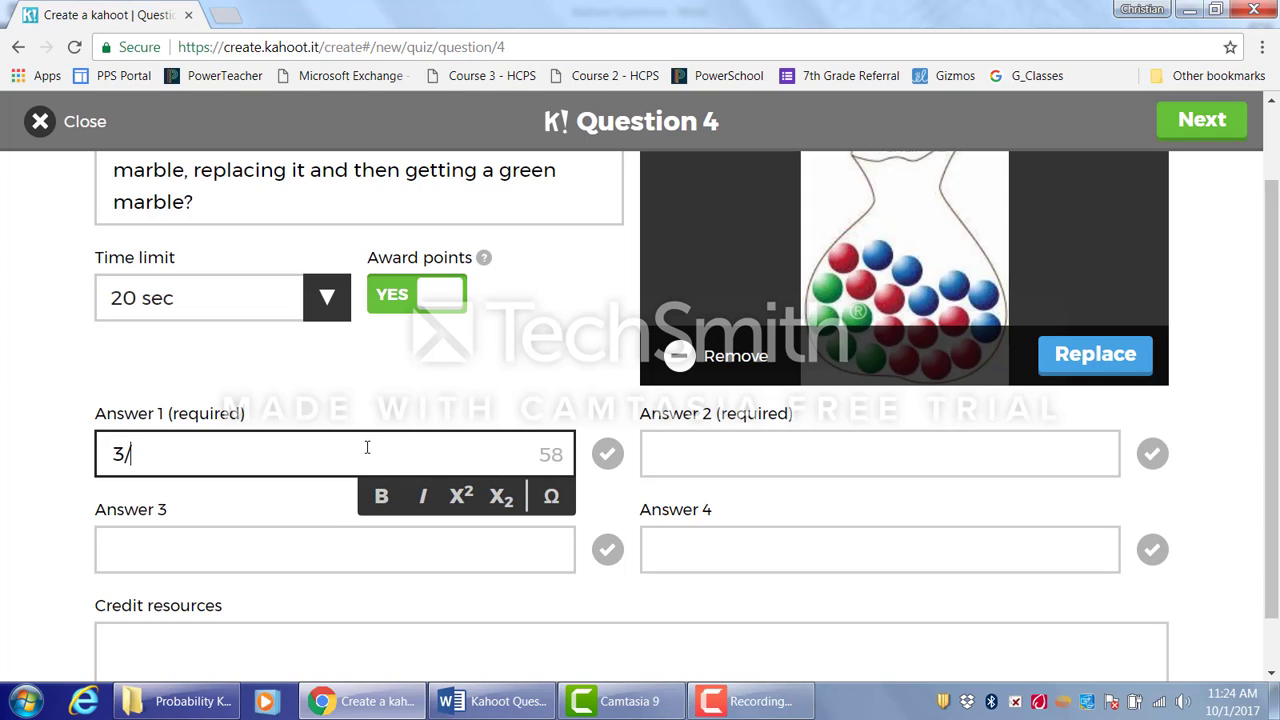
pyautogui.write('40')
pyautogui.press('Tab')
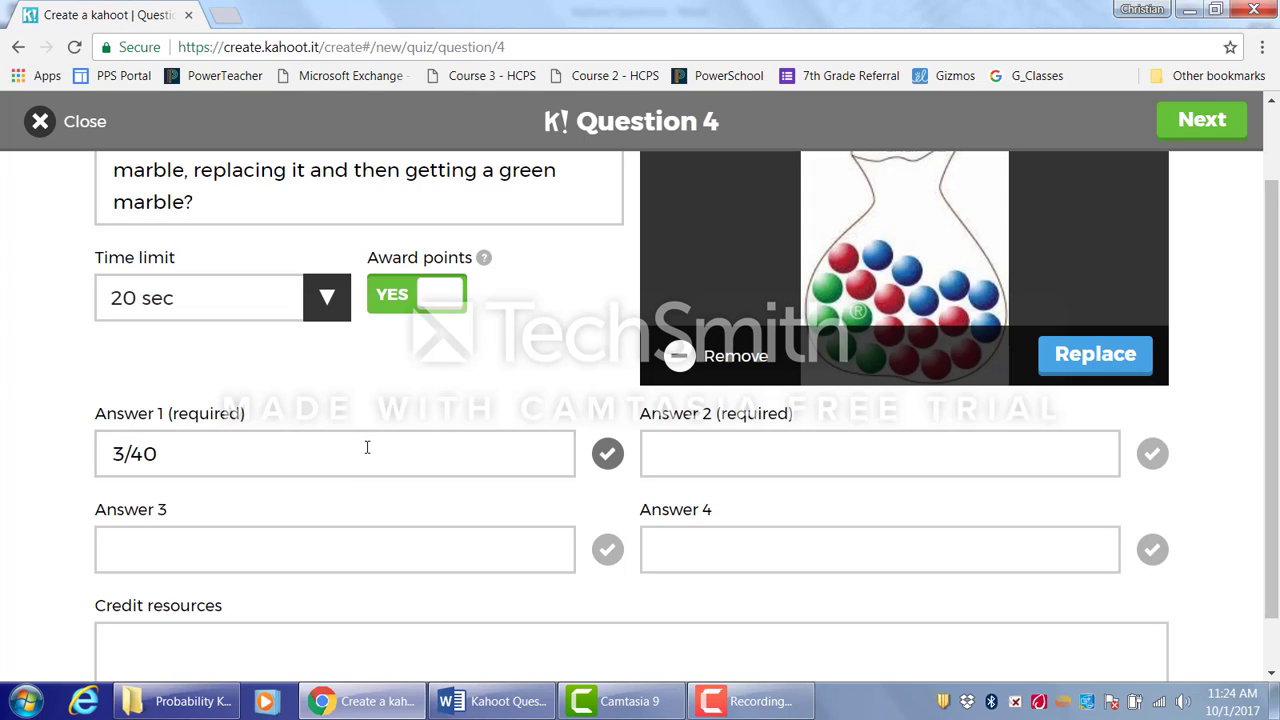
pyautogui.click(739, 441)
pyautogui.write('6/20')
# - Enter 5/26 and 1/6 as answers 3 and 4 for question 4
pyautogui.click(461, 547)
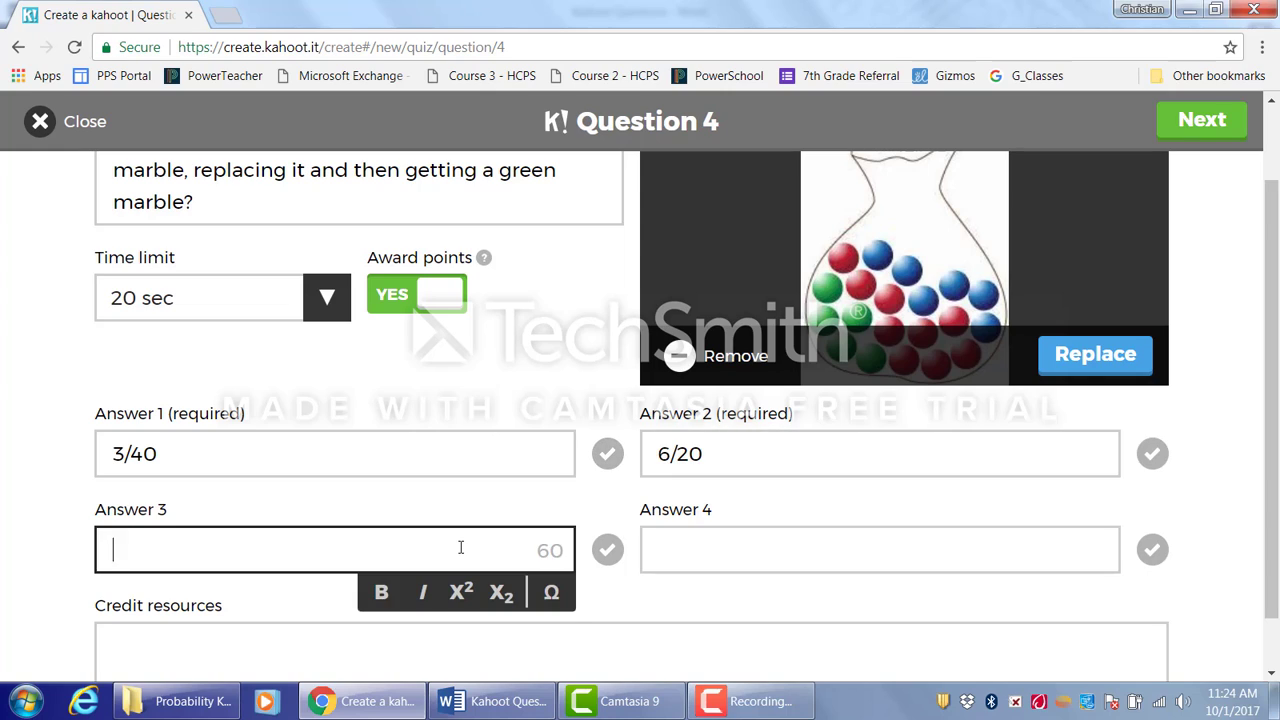
pyautogui.write('5/26')
pyautogui.press('Tab')
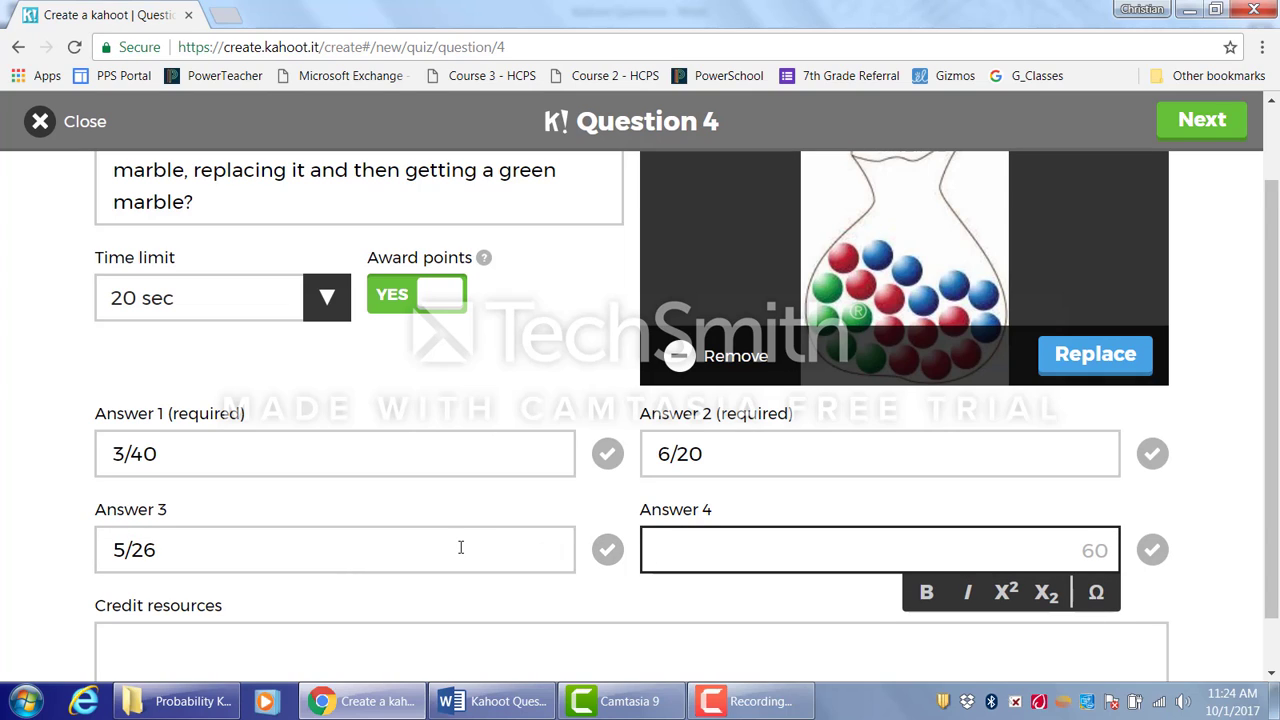
pyautogui.write('1/6')
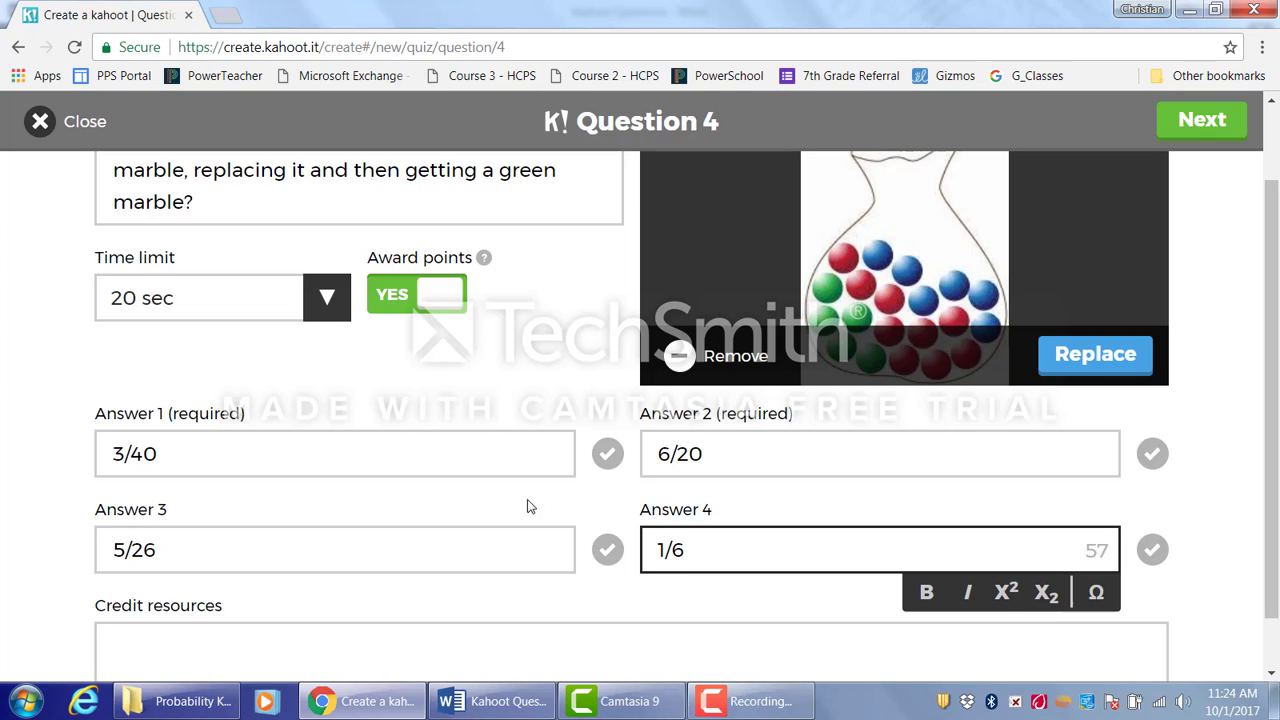
# - Mark 3/40 as the correct answer and finish question 4
pyautogui.click(607, 453)
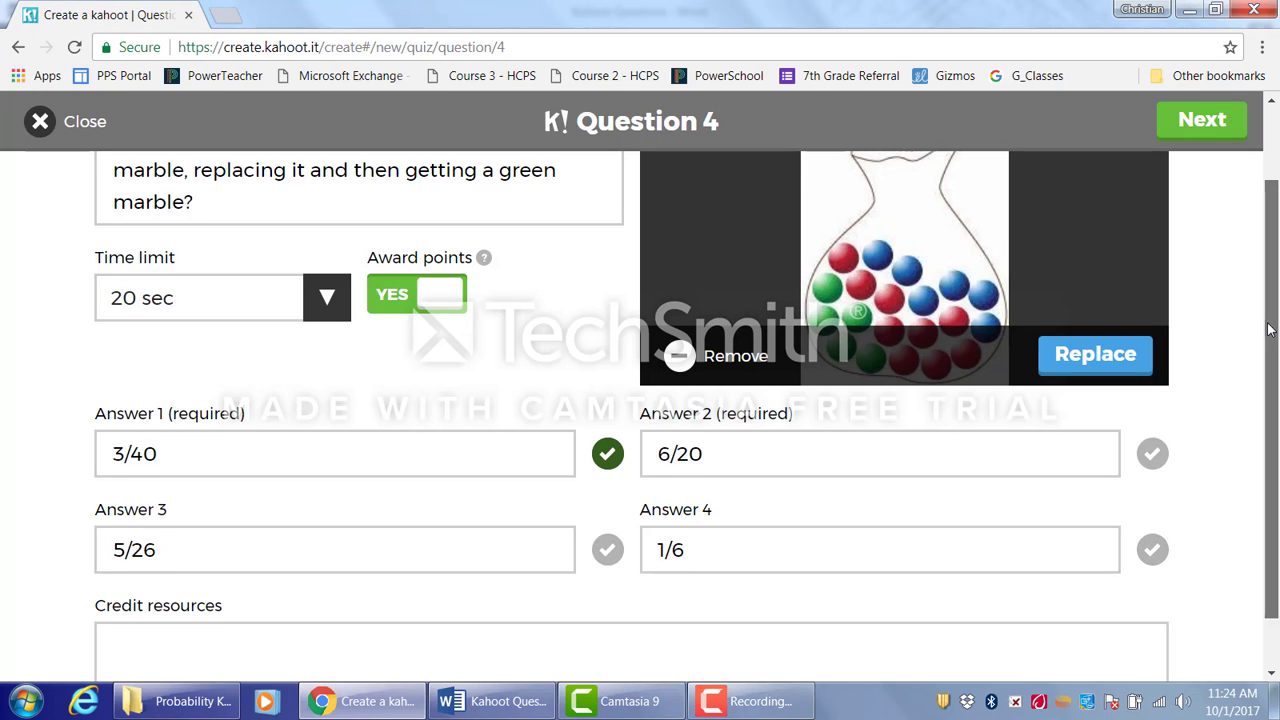
pyautogui.moveTo(1270, 329); pyautogui.dragTo(1277, 378)
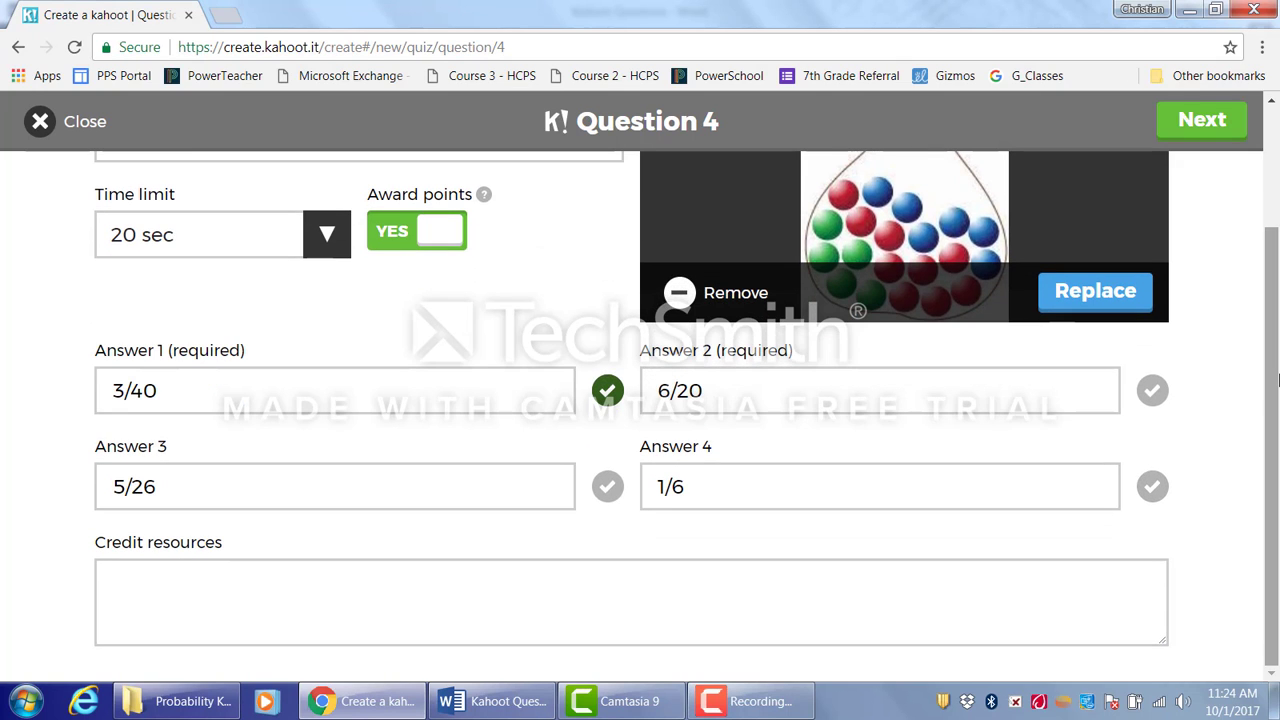
pyautogui.click(1228, 120)
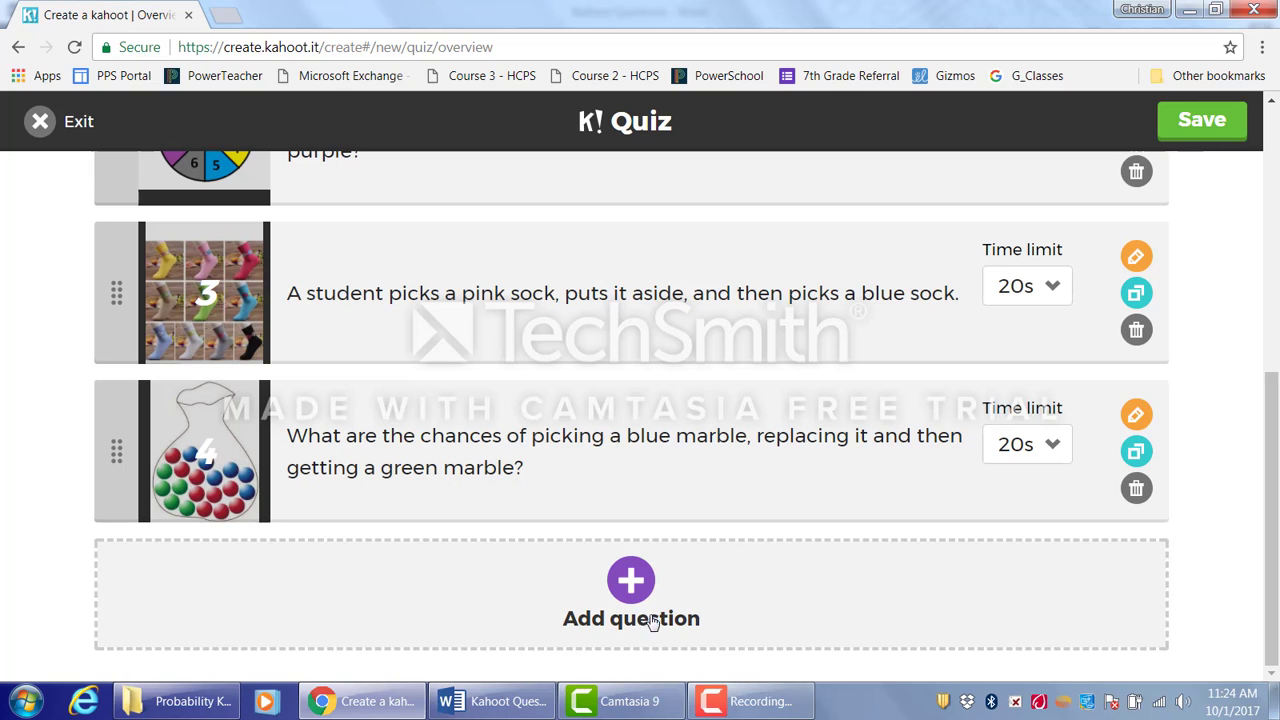
# - Add question 5 and copy the coin and number cube question from the Kahoot Questions document
pyautogui.click(640, 582)
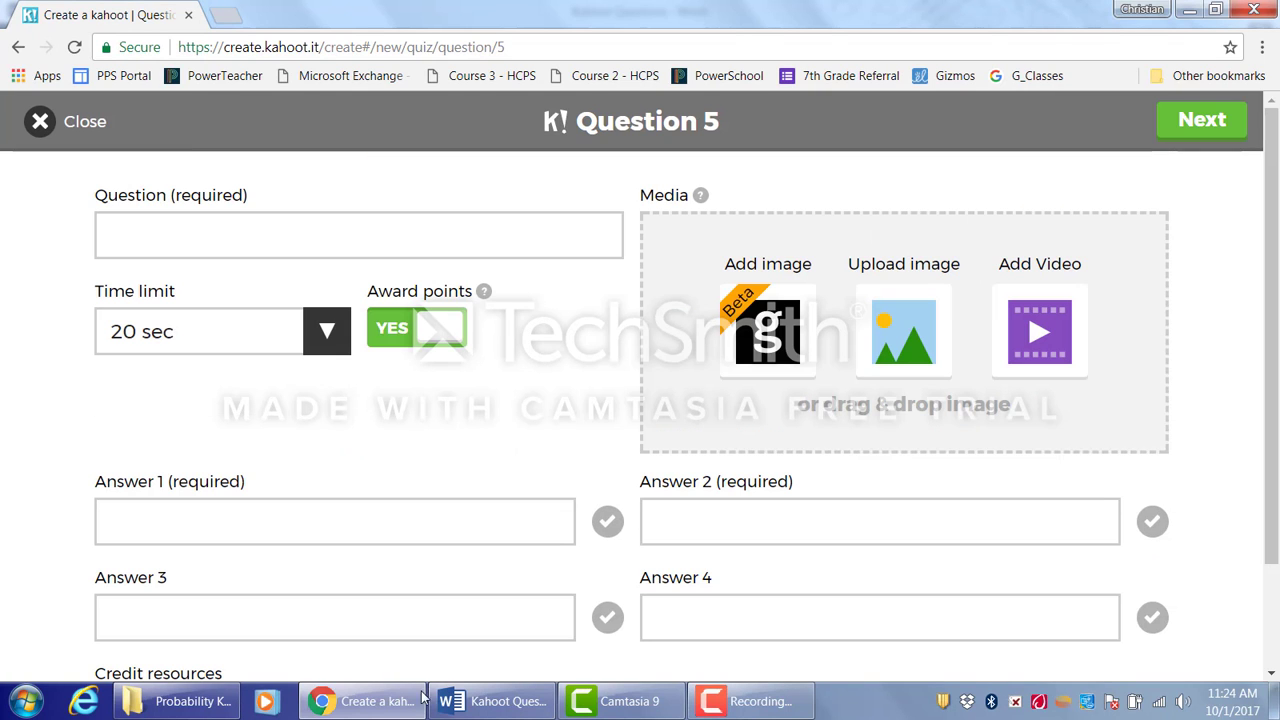
pyautogui.click(453, 703)
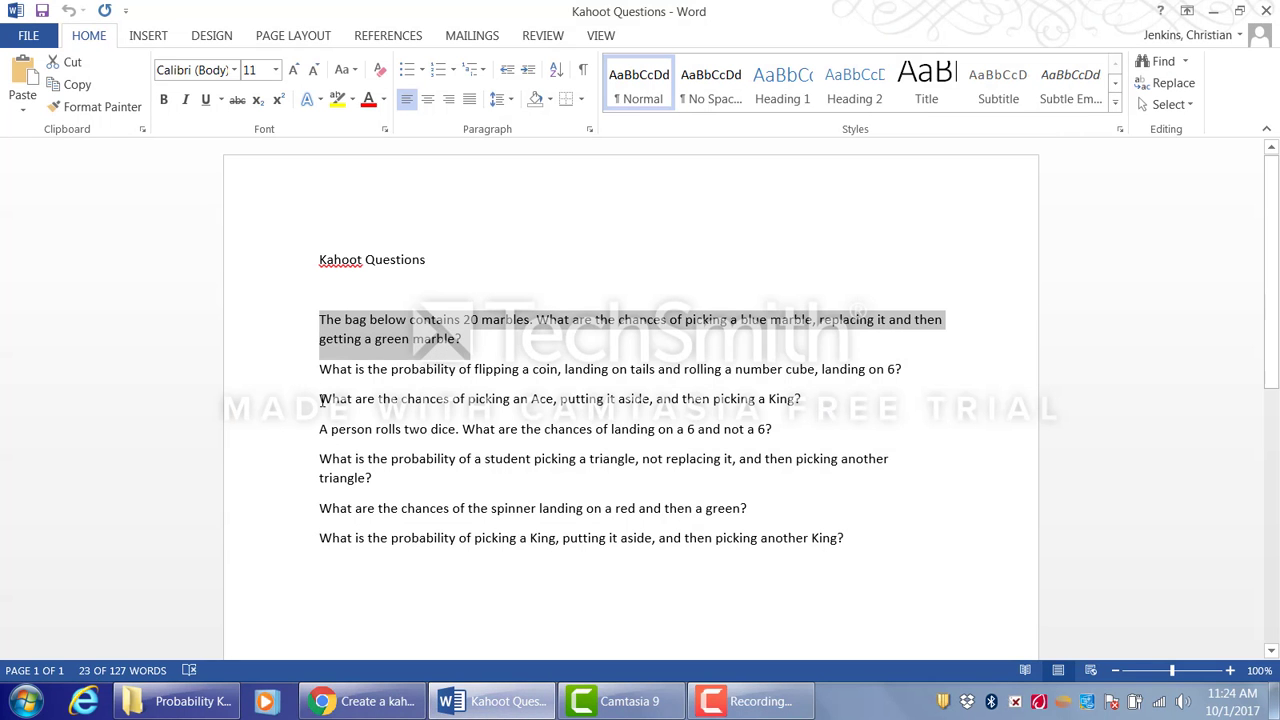
pyautogui.click(320, 368)
pyautogui.moveTo(671, 364); pyautogui.dragTo(905, 377)
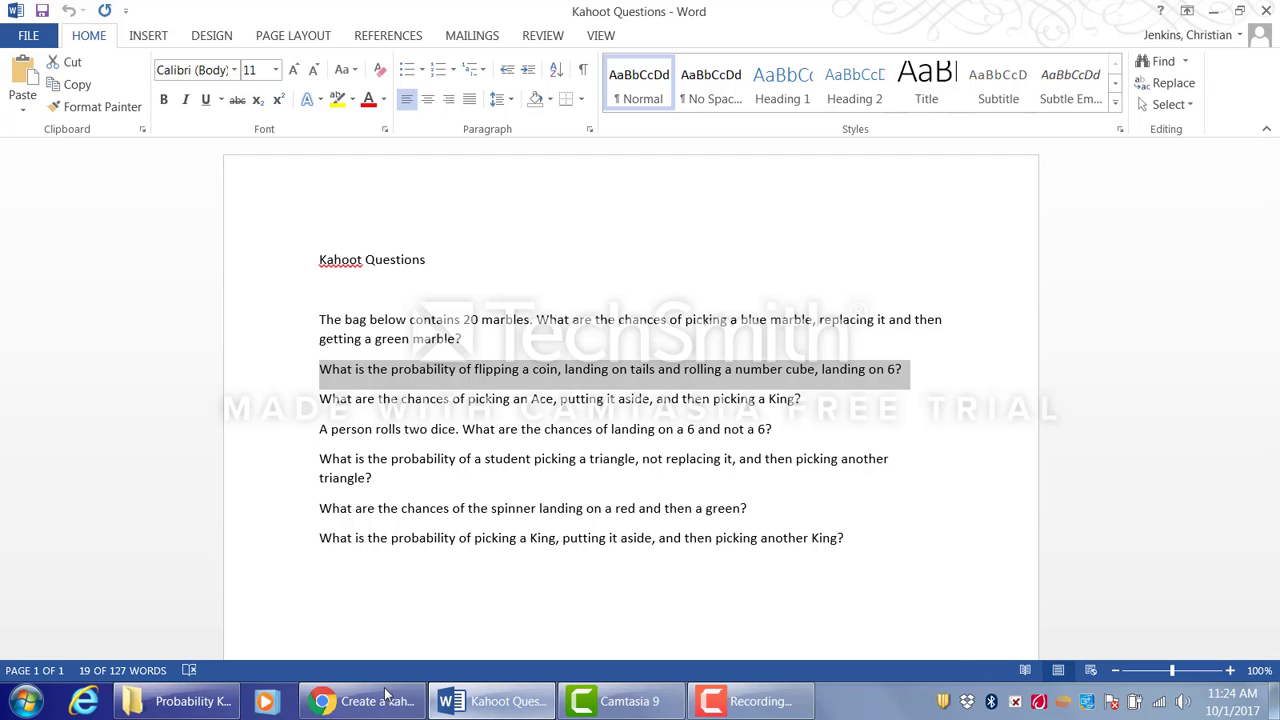
pyautogui.click(356, 704)
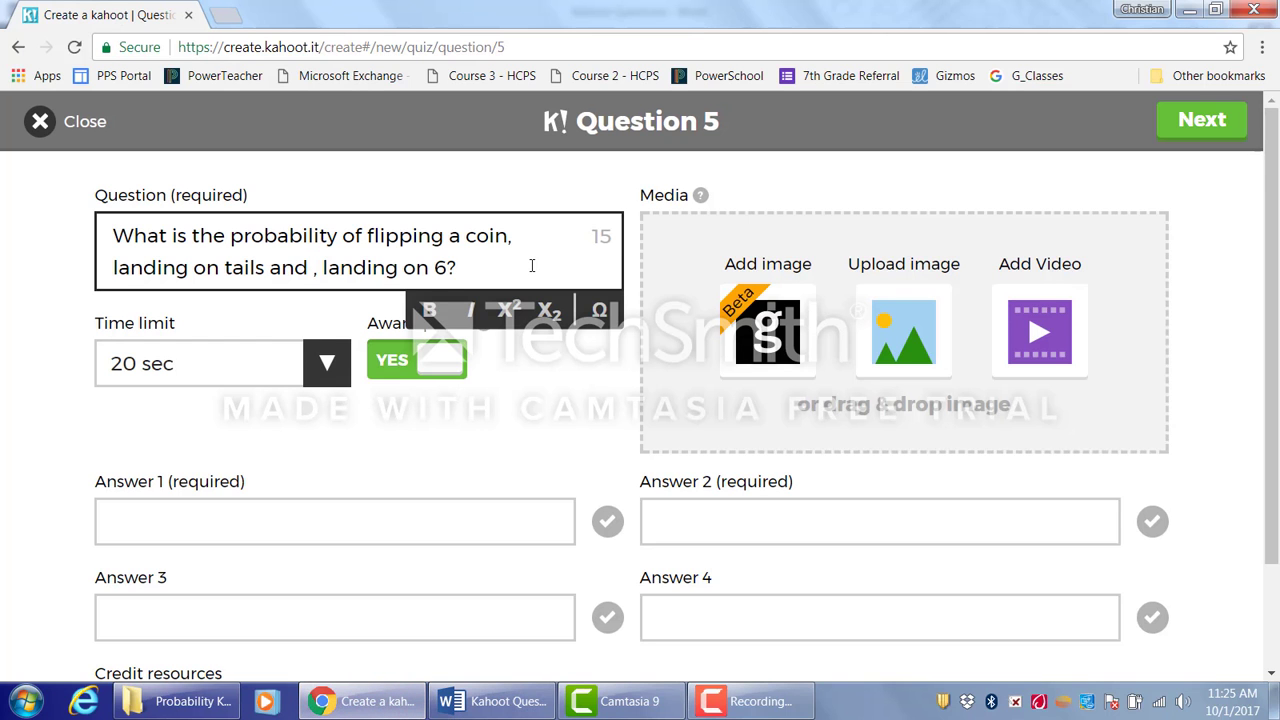
# - Trim question 5 to end with 'landing on tails and landing on 6?' and upload the die and coin image
pyautogui.press('BackSpace')
pyautogui.press('BackSpace')
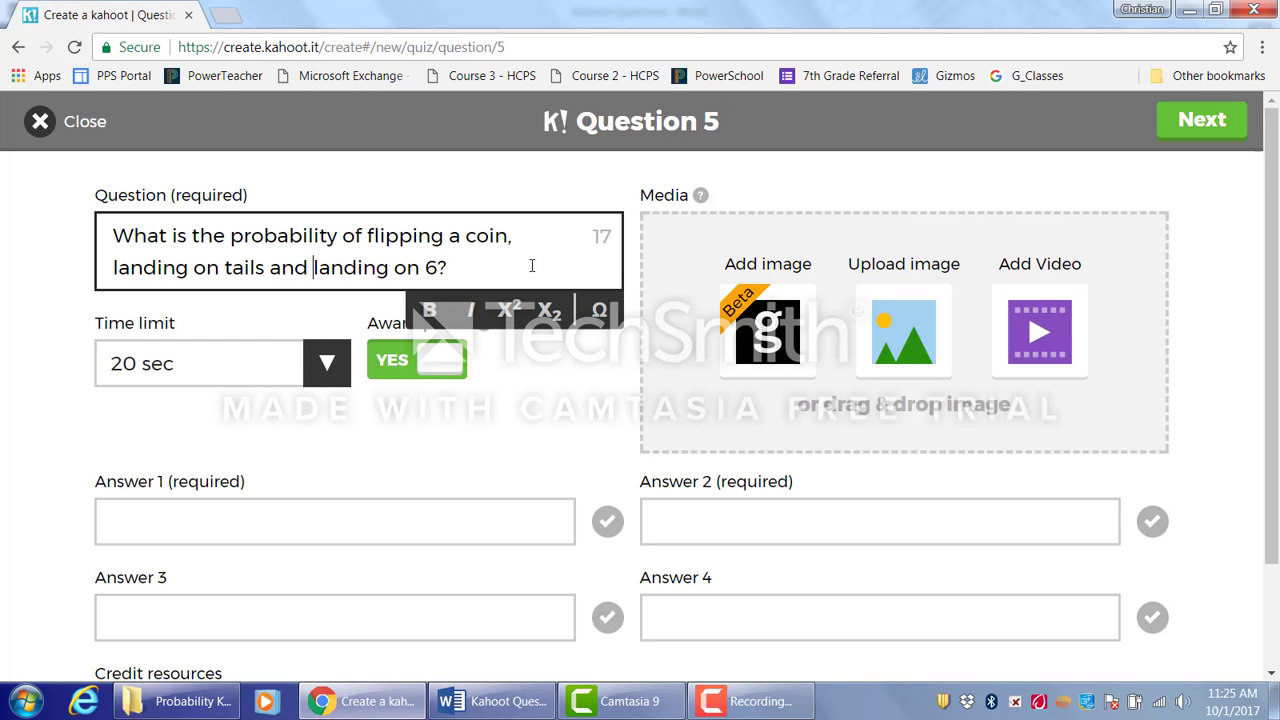
pyautogui.click(904, 331)
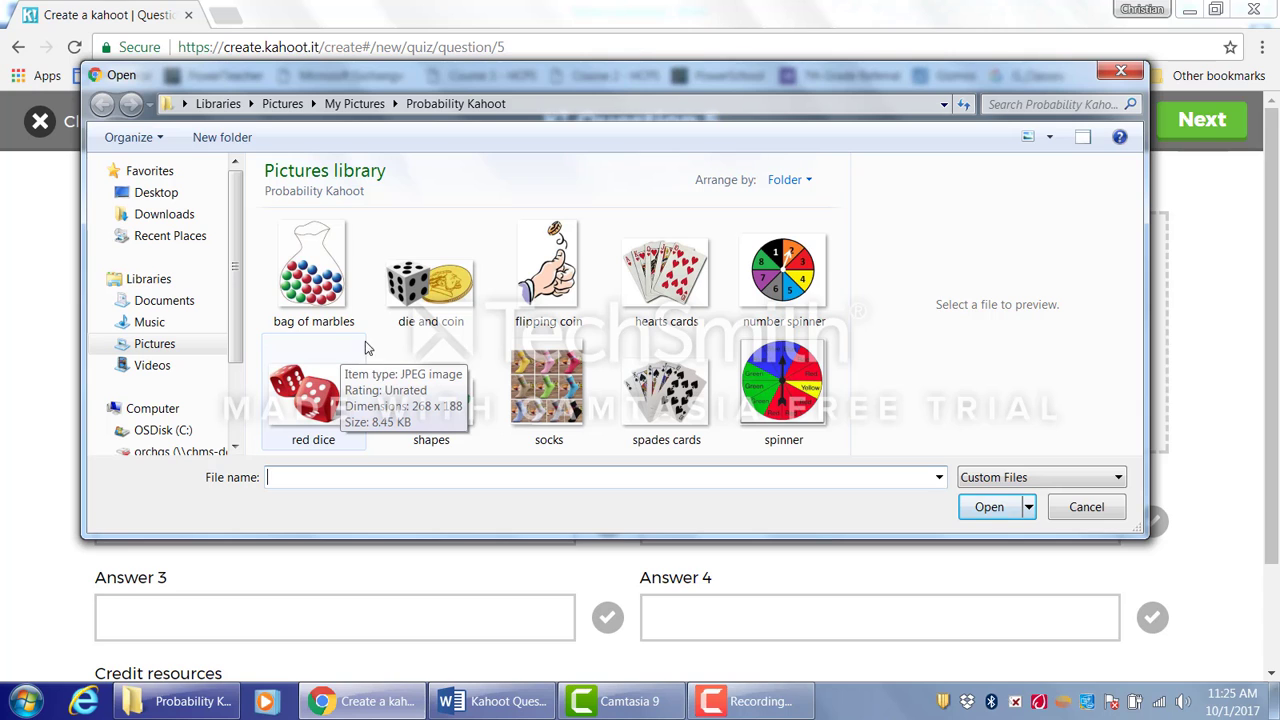
pyautogui.click(413, 298)
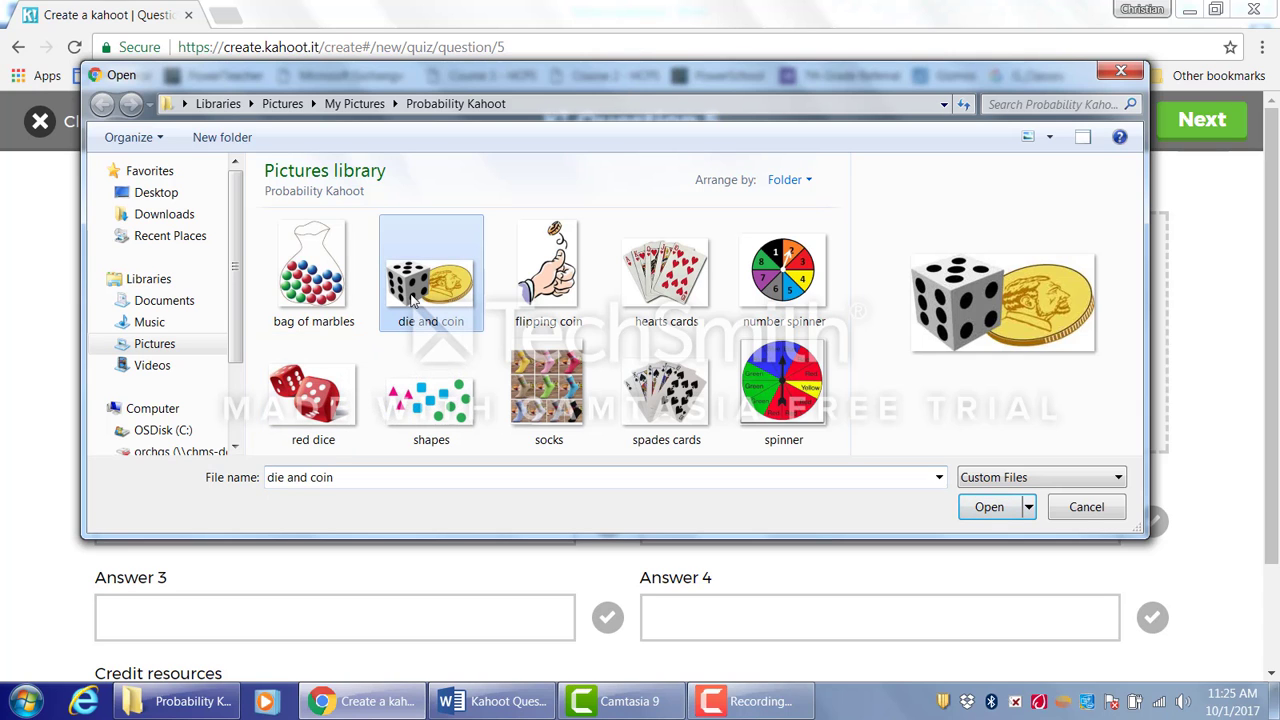
pyautogui.click(975, 507)
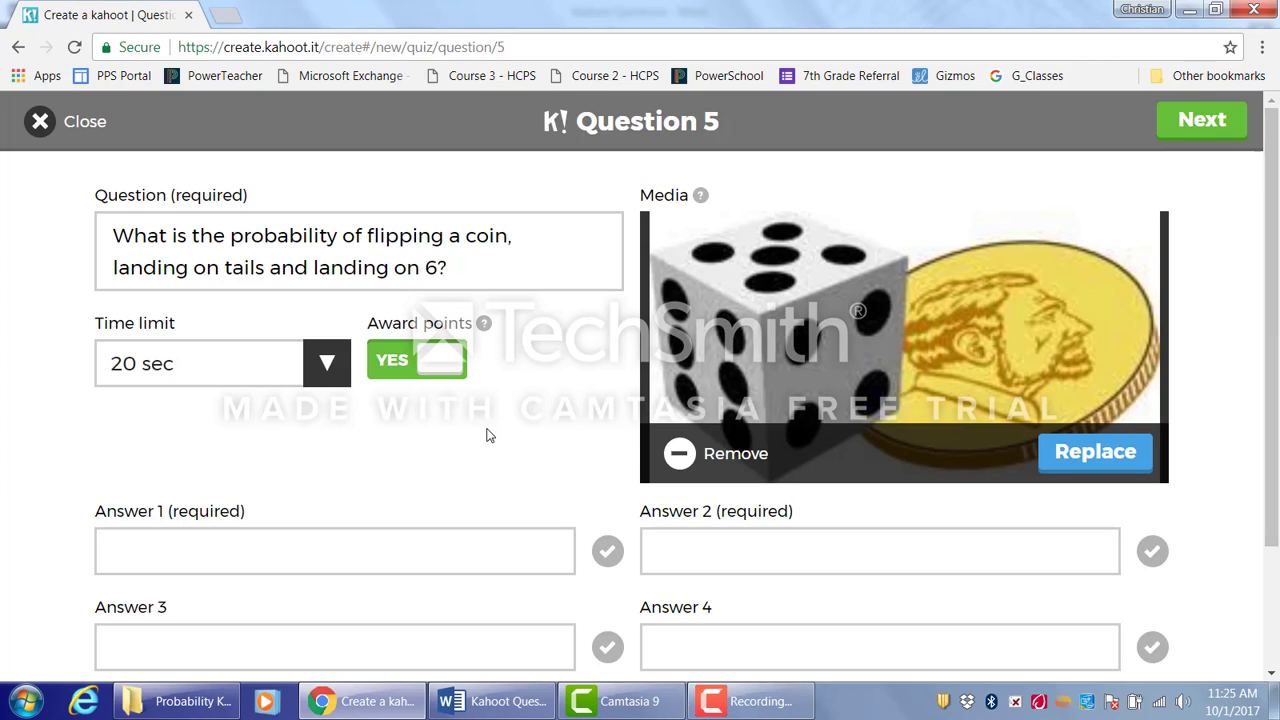
# - Enter 1/12 as answer 1 for question 5 and mark it as the correct answer
pyautogui.click(403, 559)
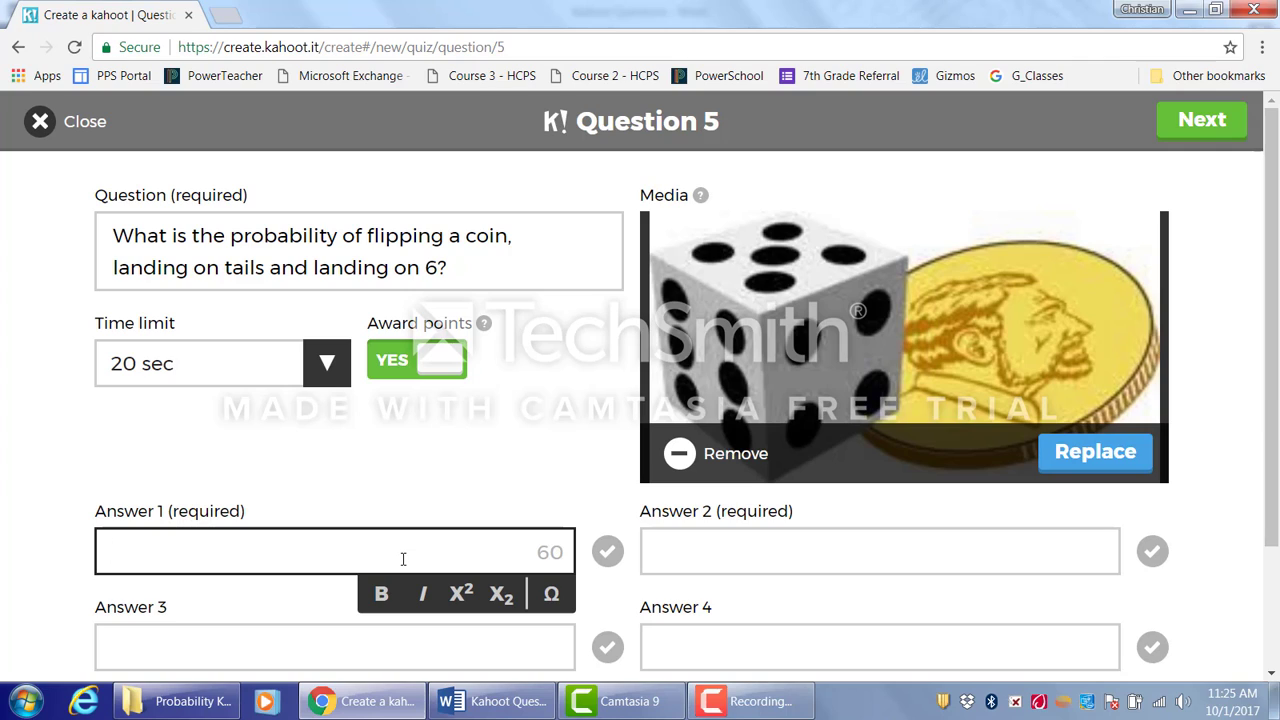
pyautogui.write('1/12')
pyautogui.press('Tab')
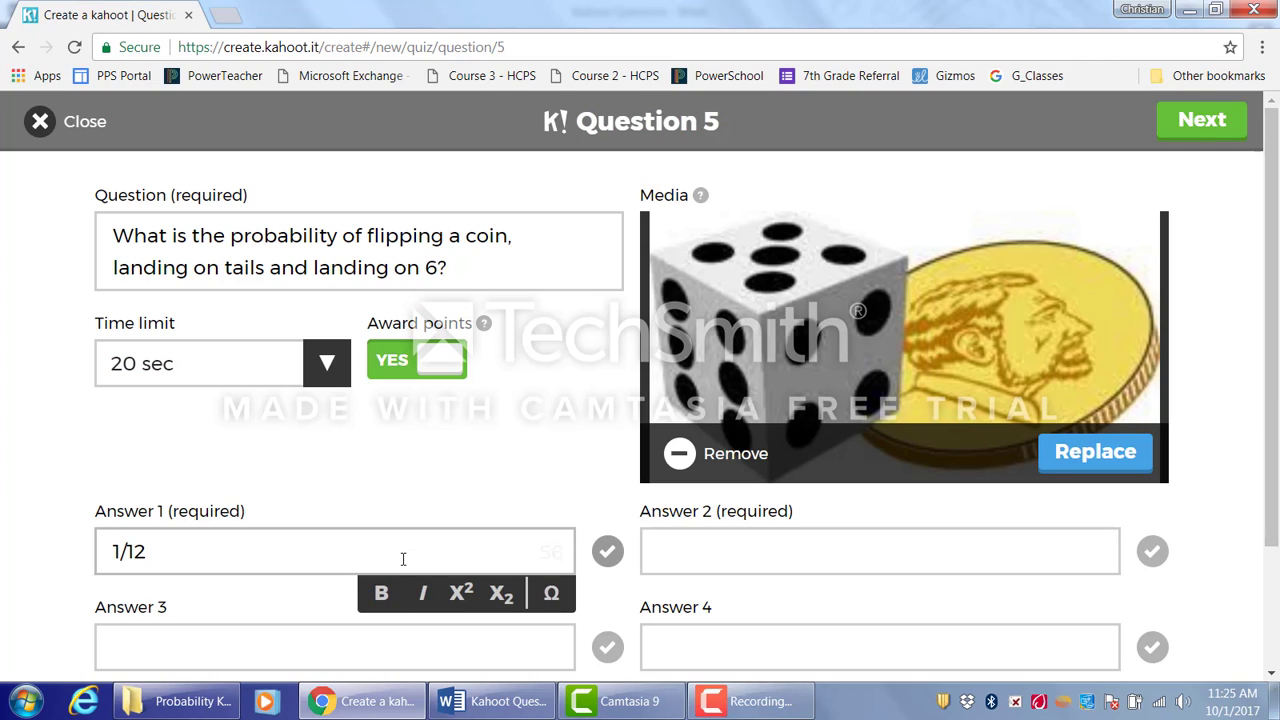
pyautogui.press('space')
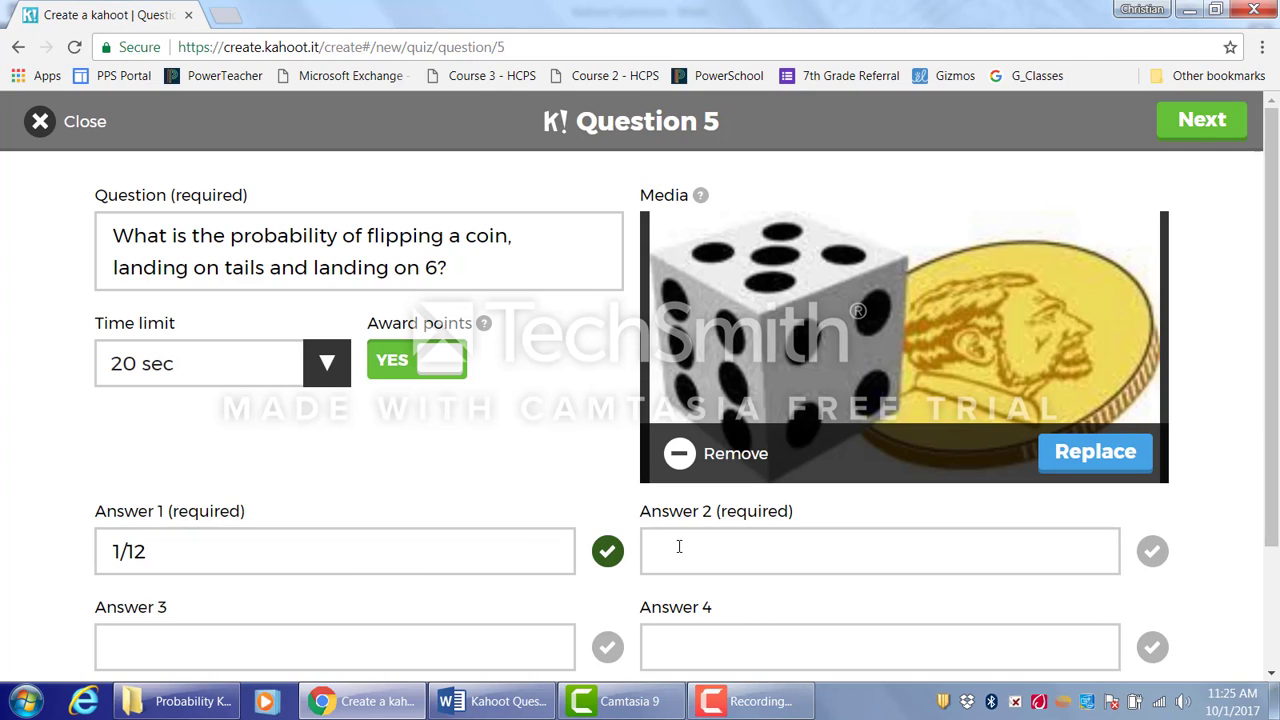
# - Enter 1/6 as answer 2 and finish question 5
pyautogui.click(695, 555)
pyautogui.write('1/6')
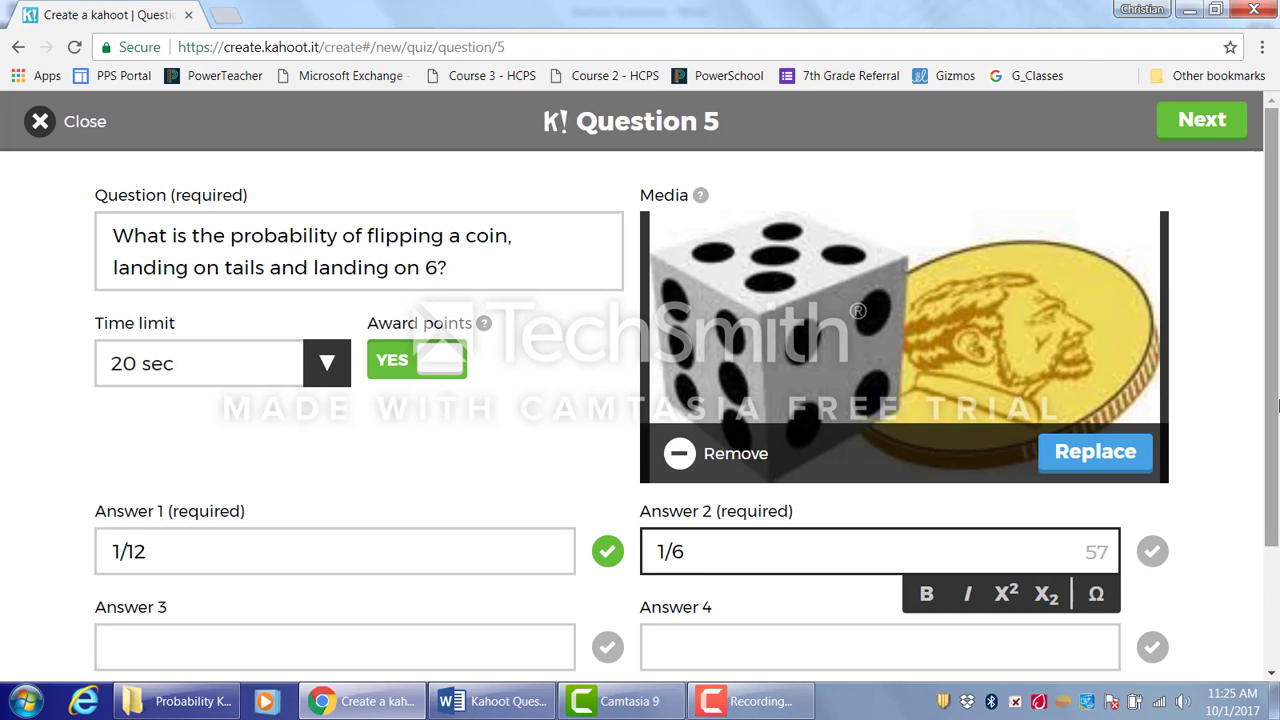
pyautogui.moveTo(1276, 383); pyautogui.dragTo(1277, 413)
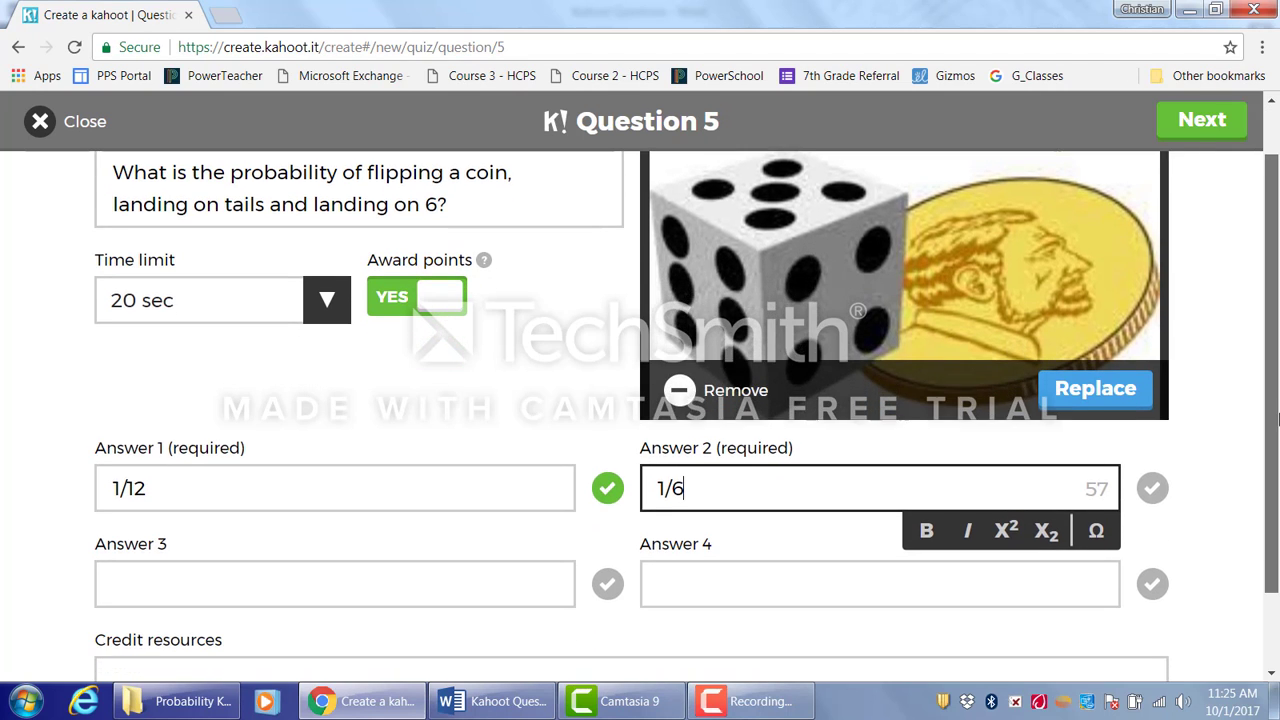
pyautogui.click(1222, 122)
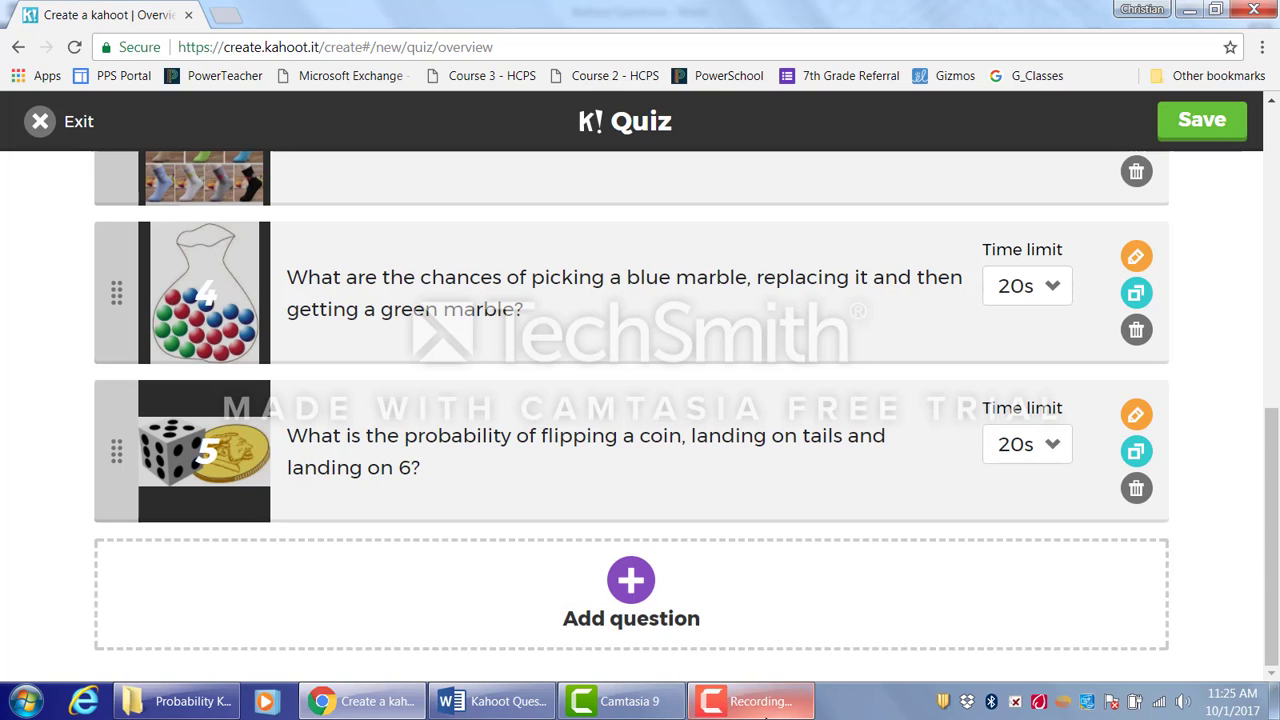
# - Add question 6 and paste the spinner question copied from the Kahoot Questions document
pyautogui.click(628, 592)
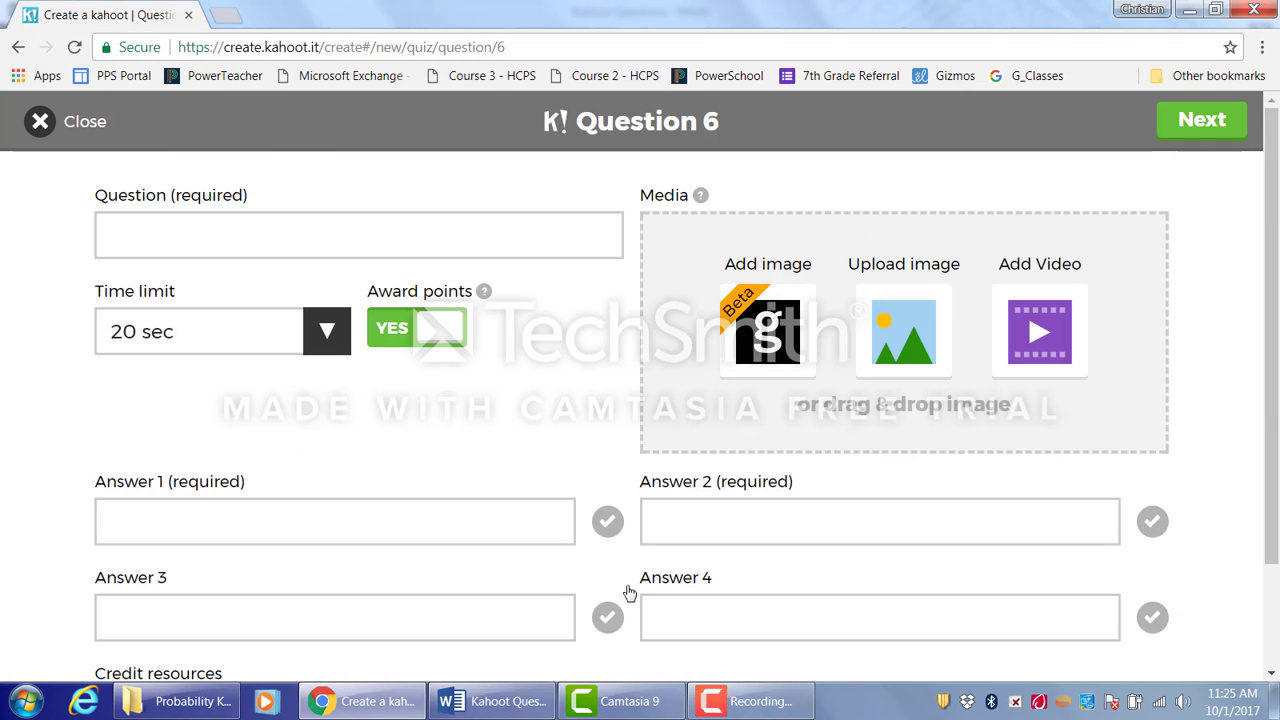
pyautogui.click(490, 701)
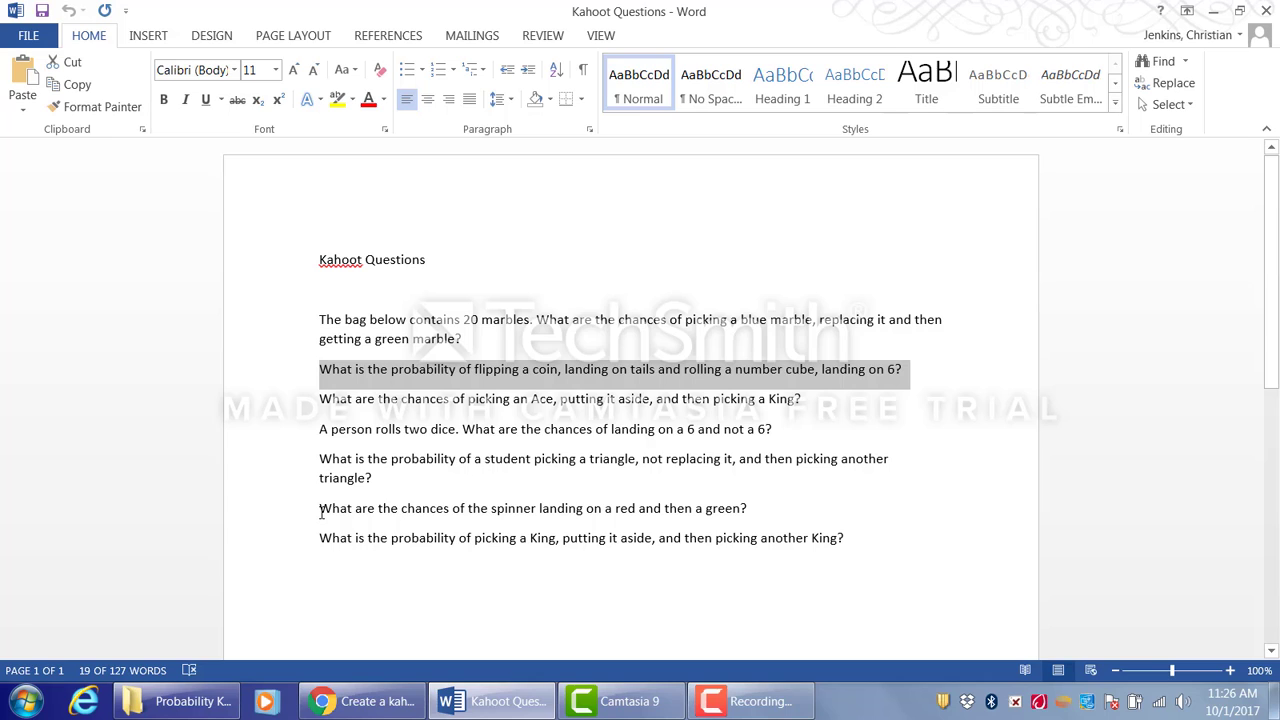
pyautogui.moveTo(323, 505); pyautogui.dragTo(747, 506)
pyautogui.hotkey('ctrl', 'c')
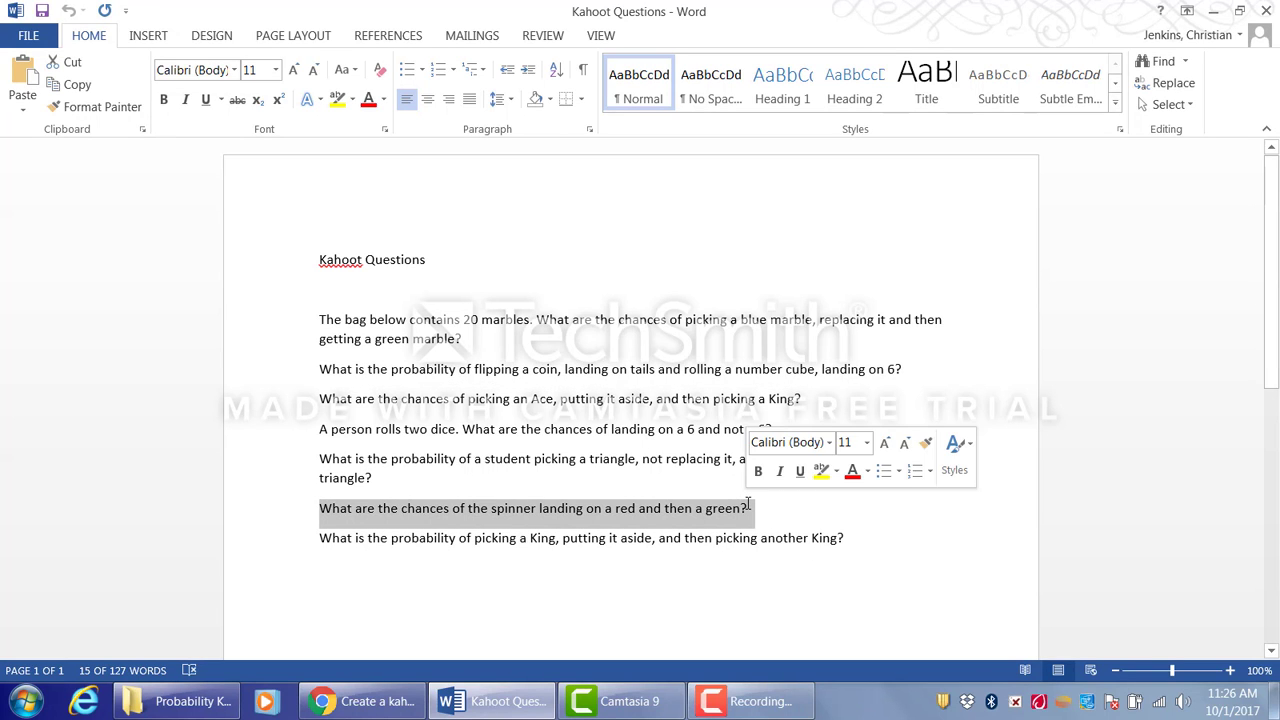
pyautogui.click(388, 704)
pyautogui.click(364, 241)
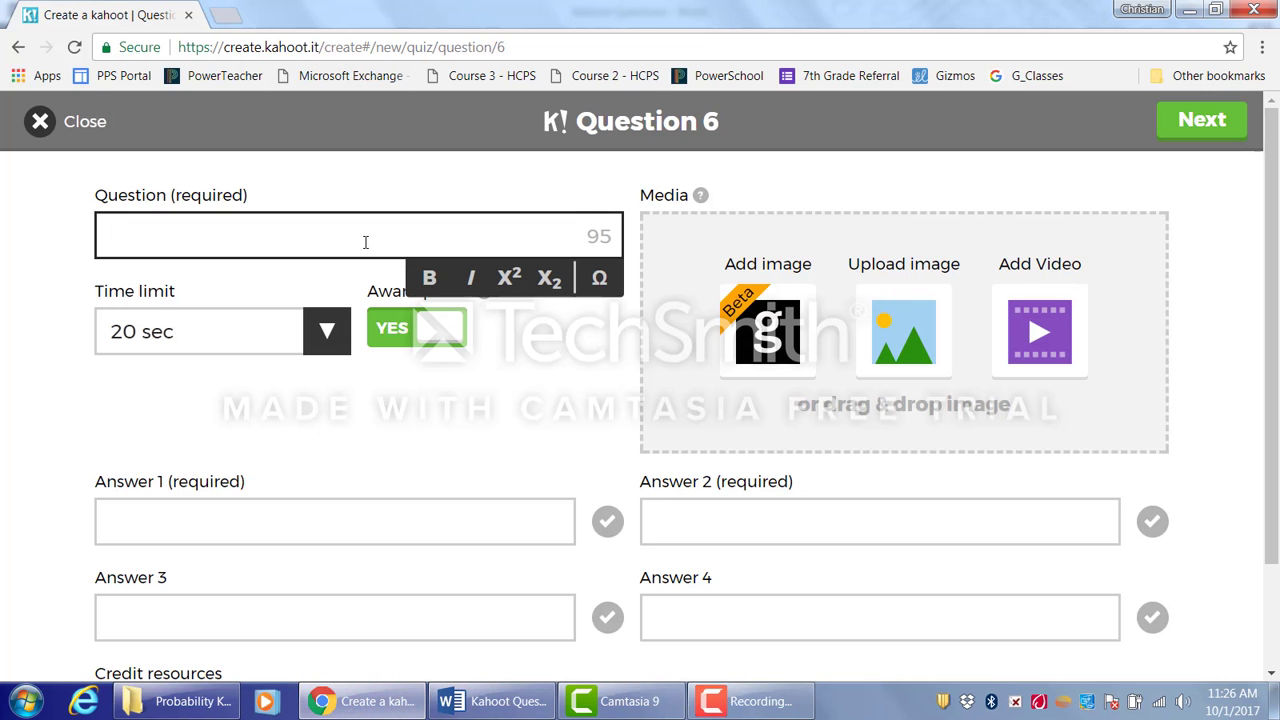
pyautogui.hotkey('ctrl', 'v')
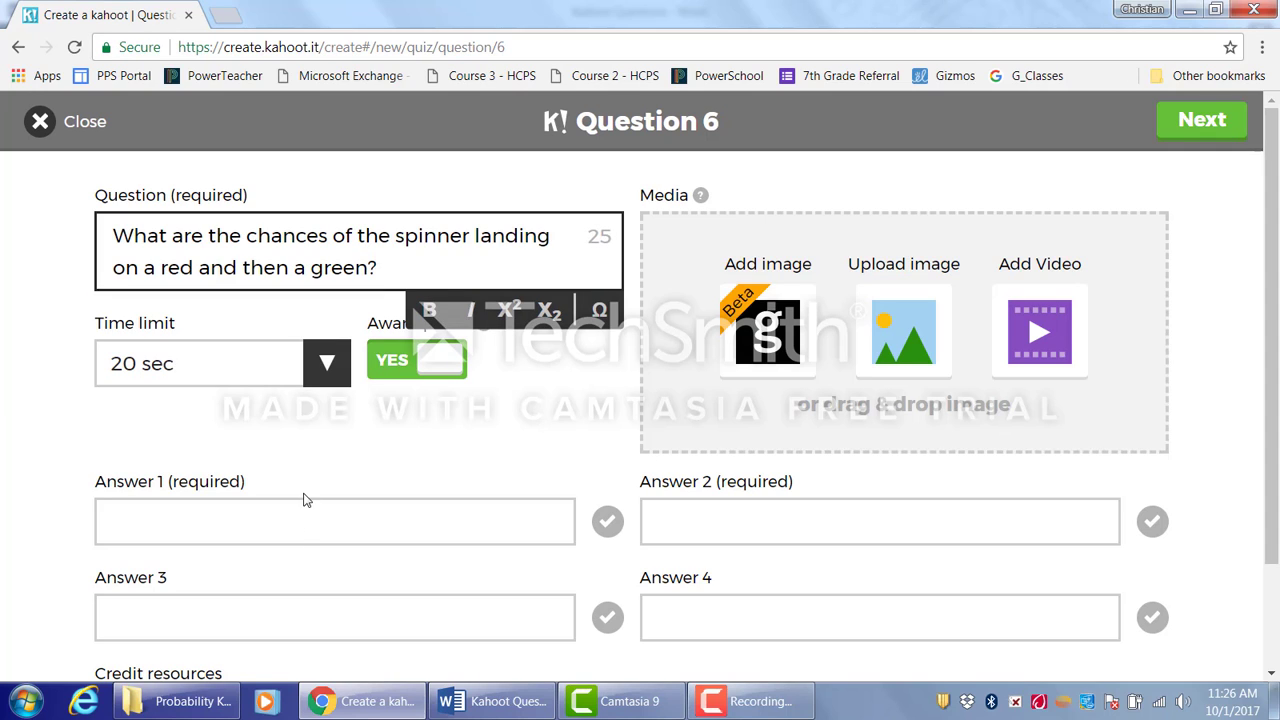
# - Upload the spinner image for question 6 and set its time limit to 30 sec
pyautogui.click(900, 338)
pyautogui.click(783, 385)
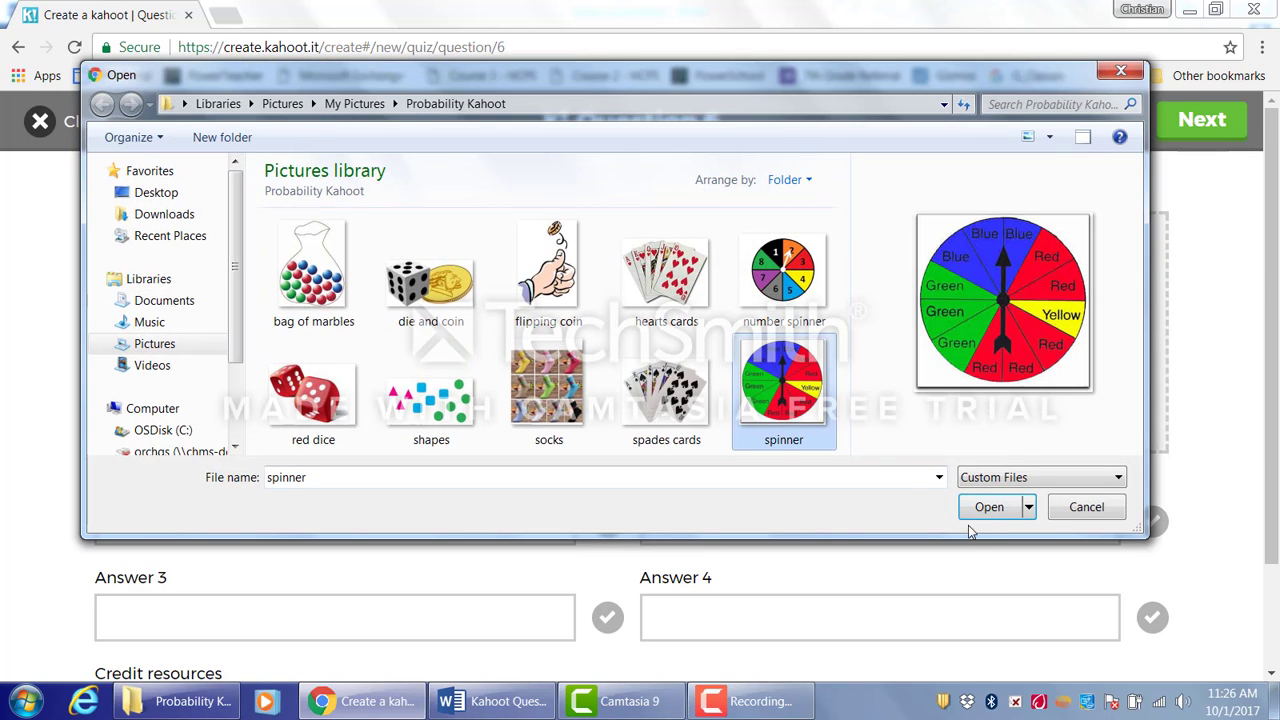
pyautogui.click(988, 507)
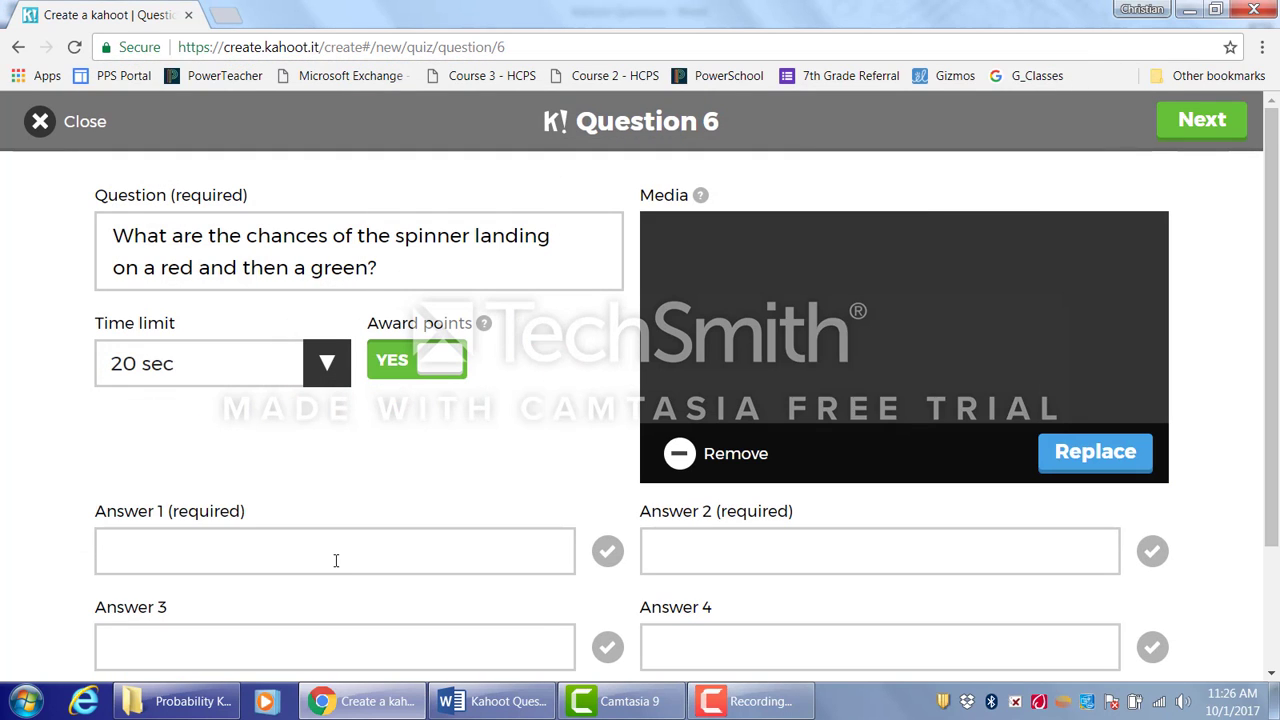
pyautogui.click(327, 363)
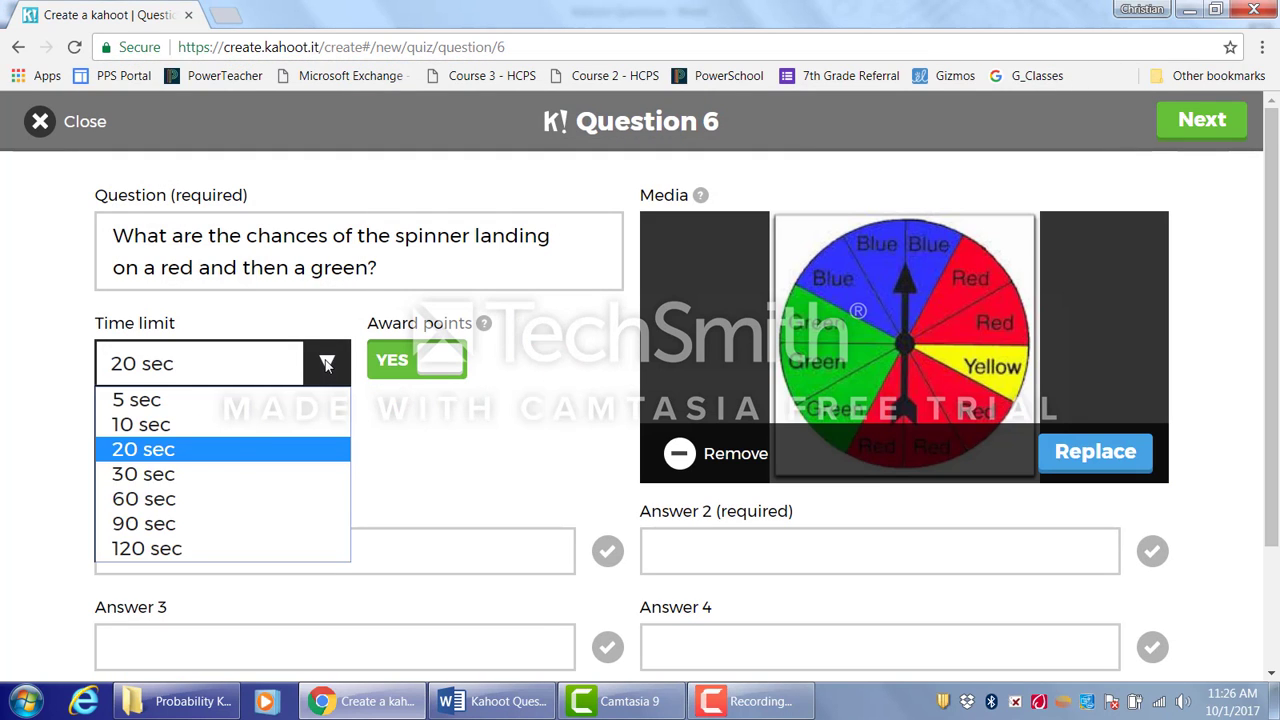
pyautogui.click(174, 476)
# - Enter 1/8 as answer 1 and 5/48 as answer 3 for question 6
pyautogui.click(461, 549)
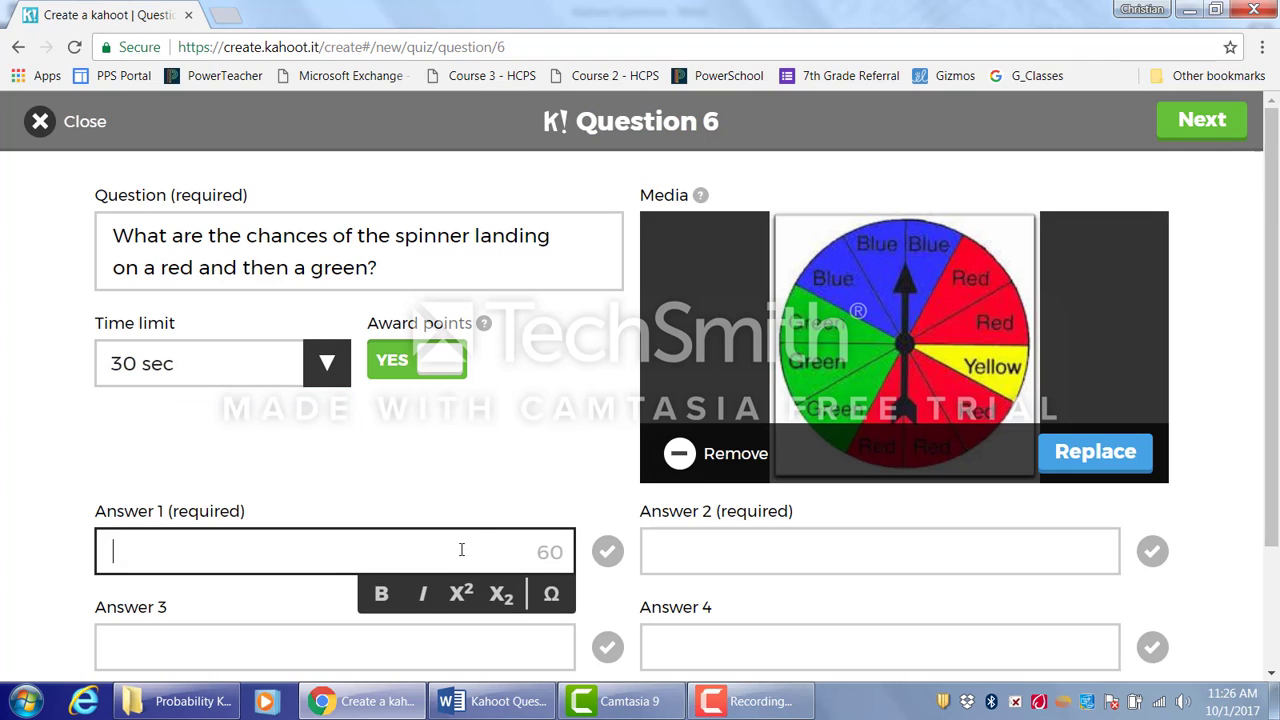
pyautogui.scroll(-2, 670, 300)
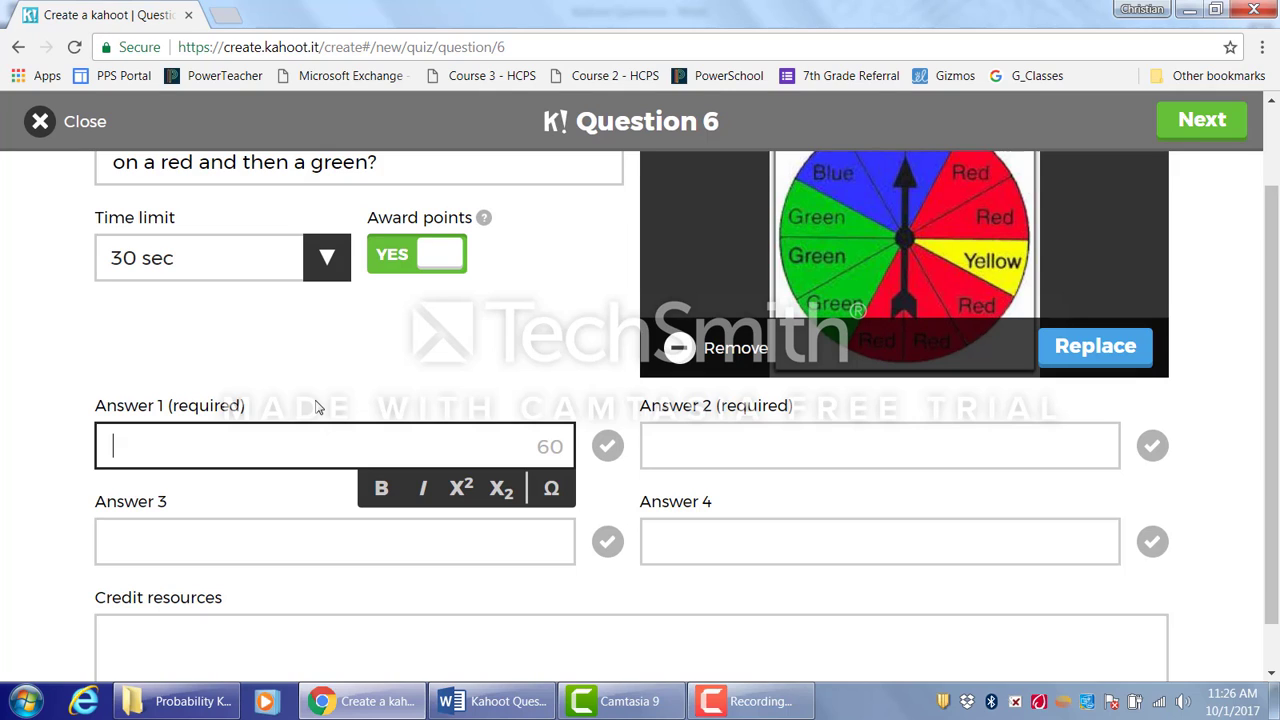
pyautogui.write('1/8')
pyautogui.click(314, 541)
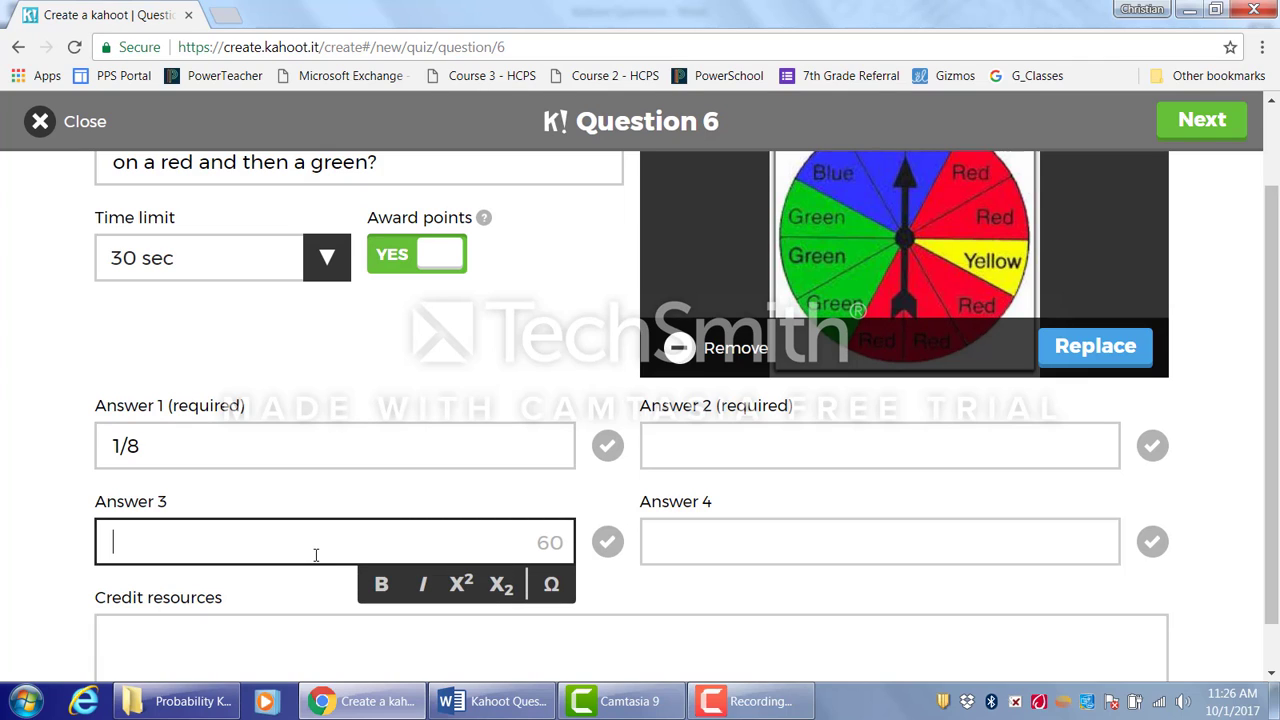
pyautogui.write('5/48')
# - Enter 1/12 as answer 2 and 7/48 as answer 4 for question 6
pyautogui.click(703, 448)
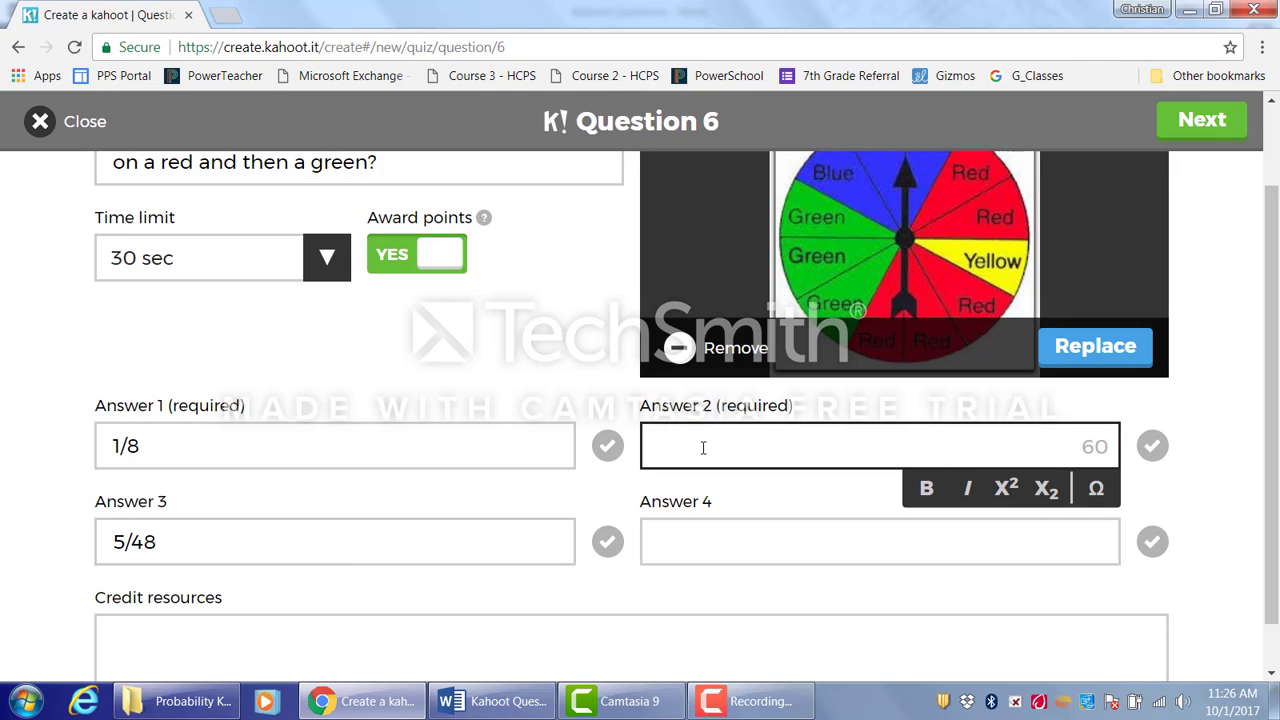
pyautogui.write('1/12')
pyautogui.click(721, 554)
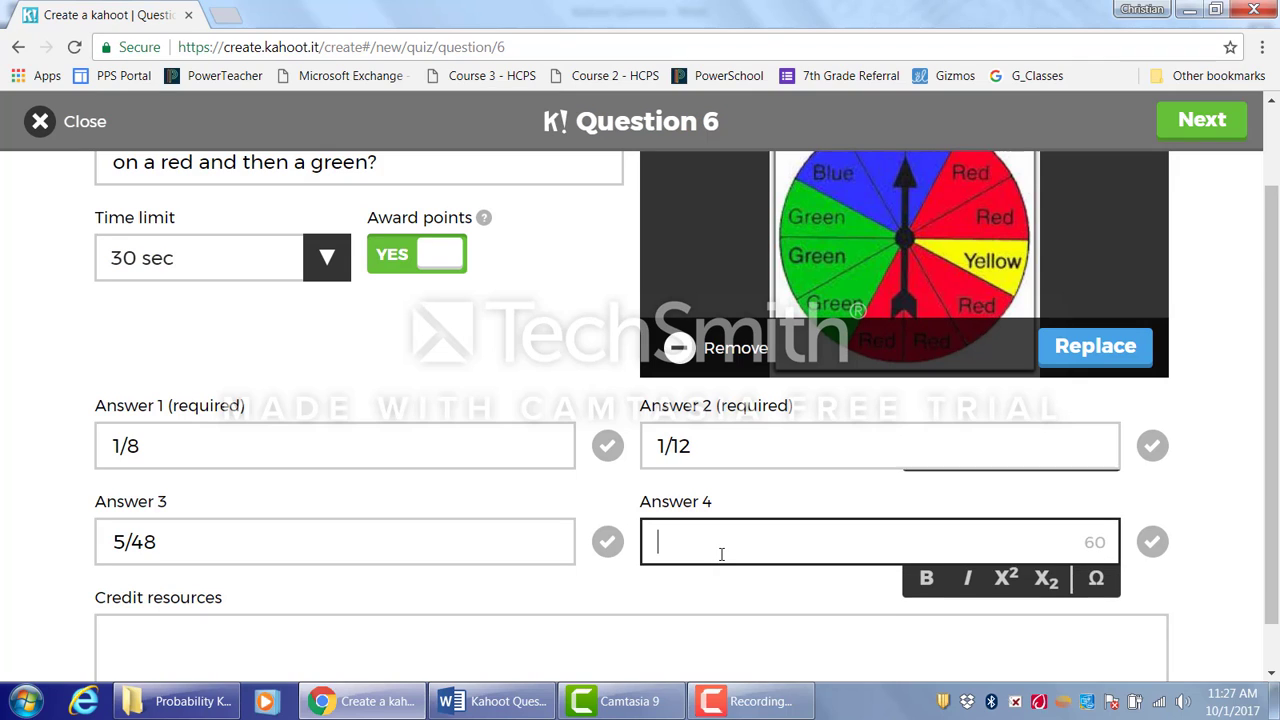
pyautogui.write('8')
pyautogui.press('BackSpace')
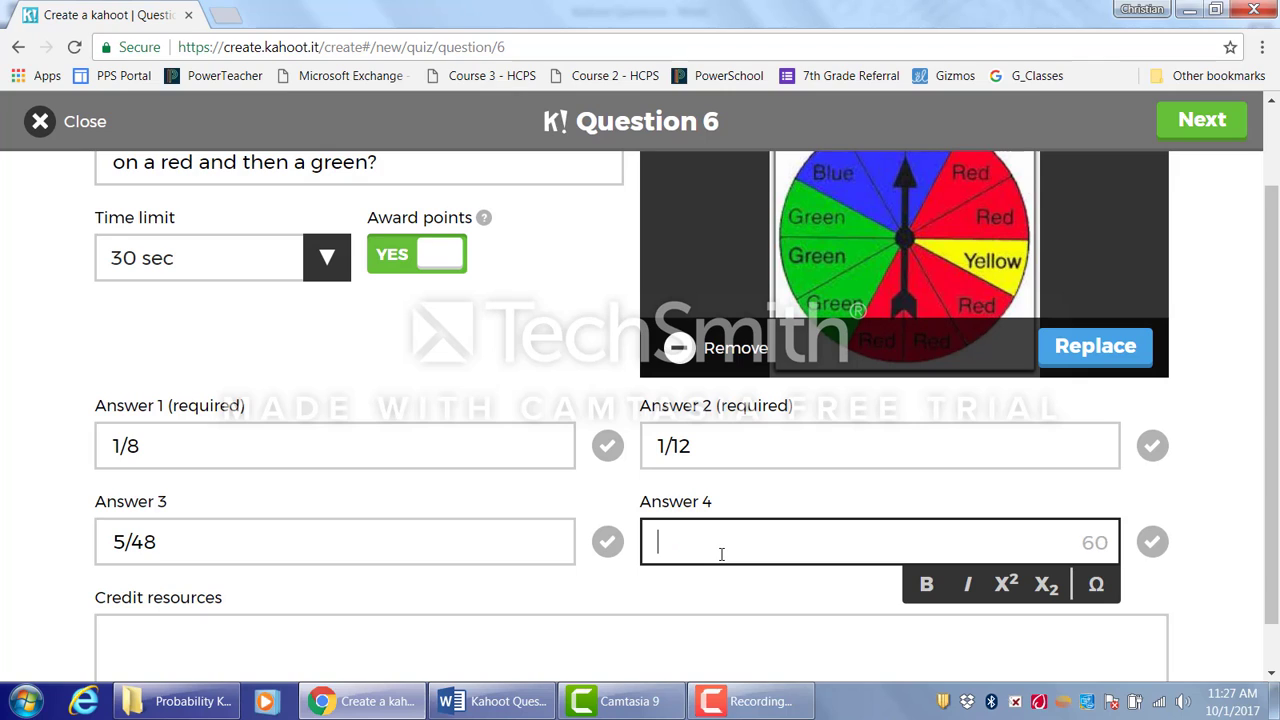
pyautogui.write('7/48')
# - Mark 5/48 as the correct answer and finish question 6
pyautogui.click(609, 545)
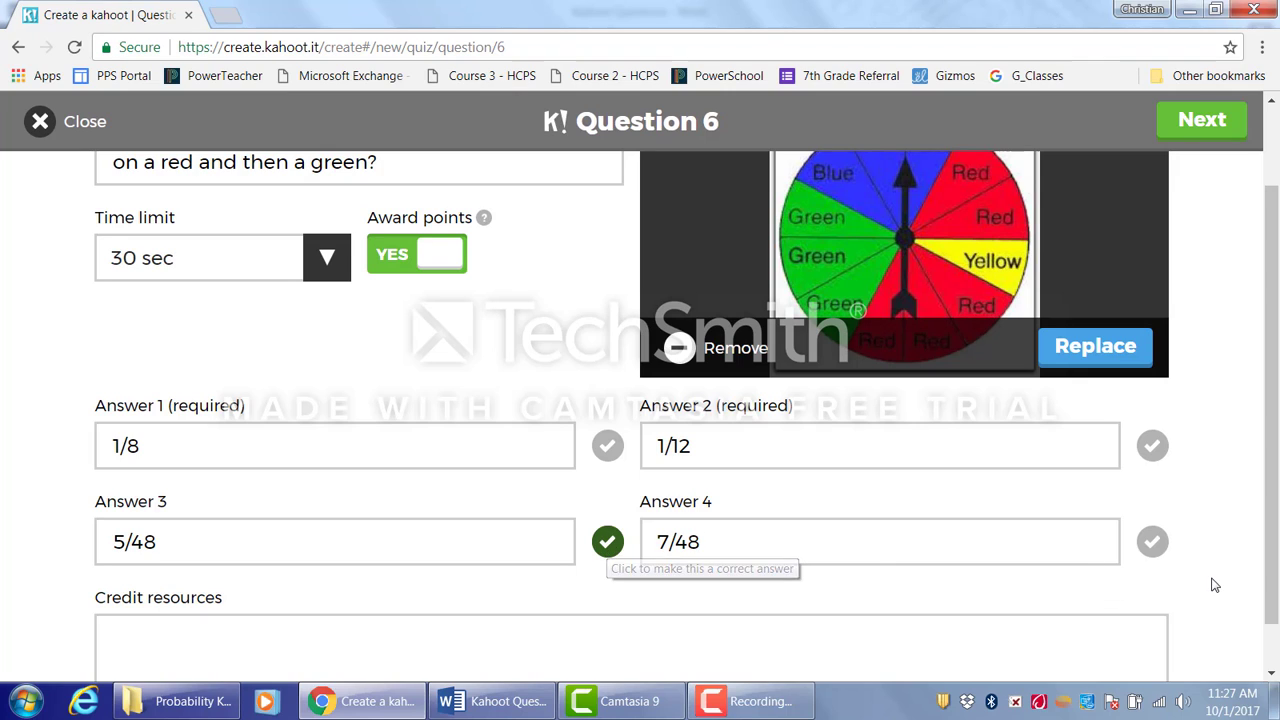
pyautogui.click(1216, 121)
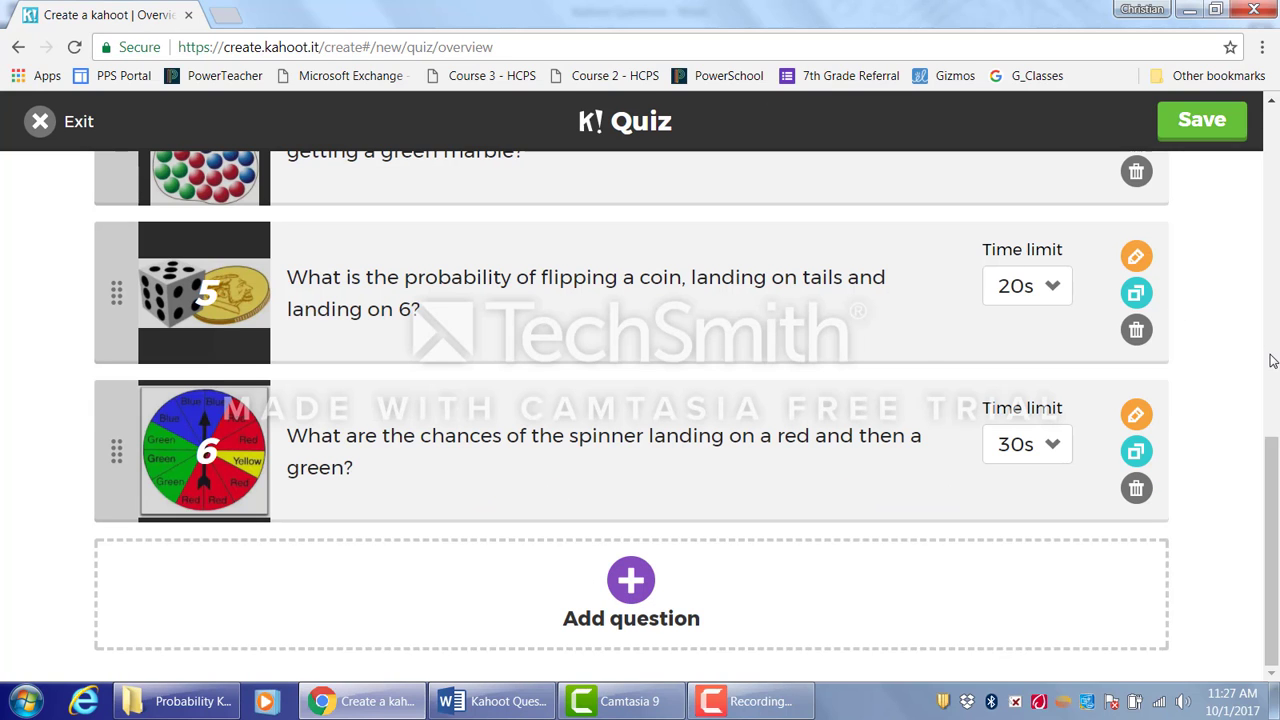
# - Save and publish the Calculating Probability quiz and close the editor
pyautogui.moveTo(1277, 525); pyautogui.dragTo(1272, 145)
pyautogui.click(1200, 121)
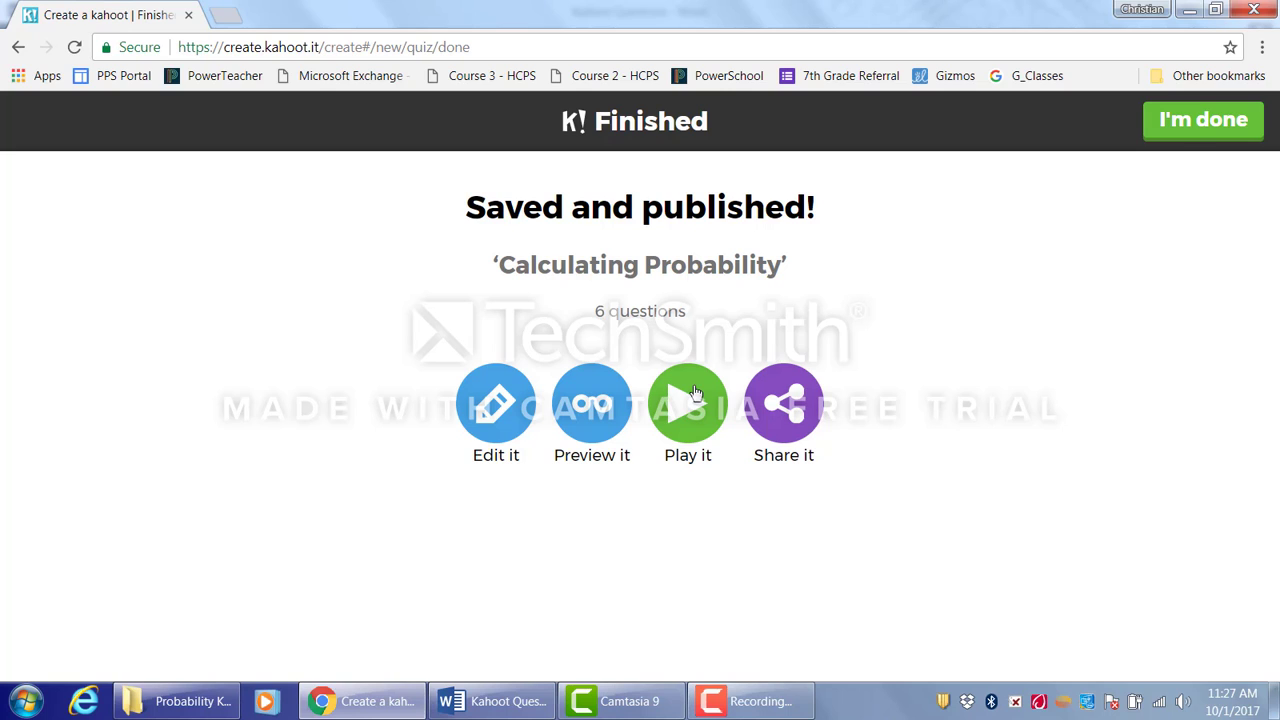
pyautogui.click(1212, 124)
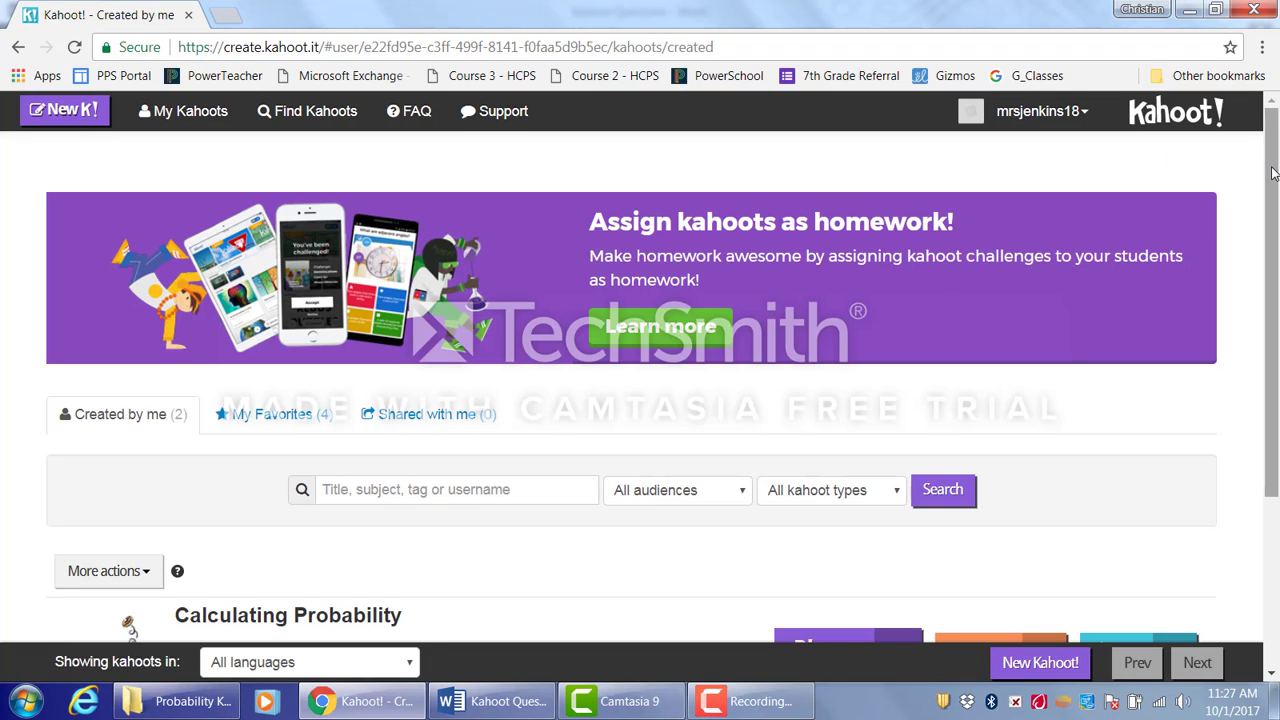
# - Launch the Calculating Probability kahoot as a Classic player-vs-player game
pyautogui.moveTo(1272, 172); pyautogui.dragTo(1276, 310)
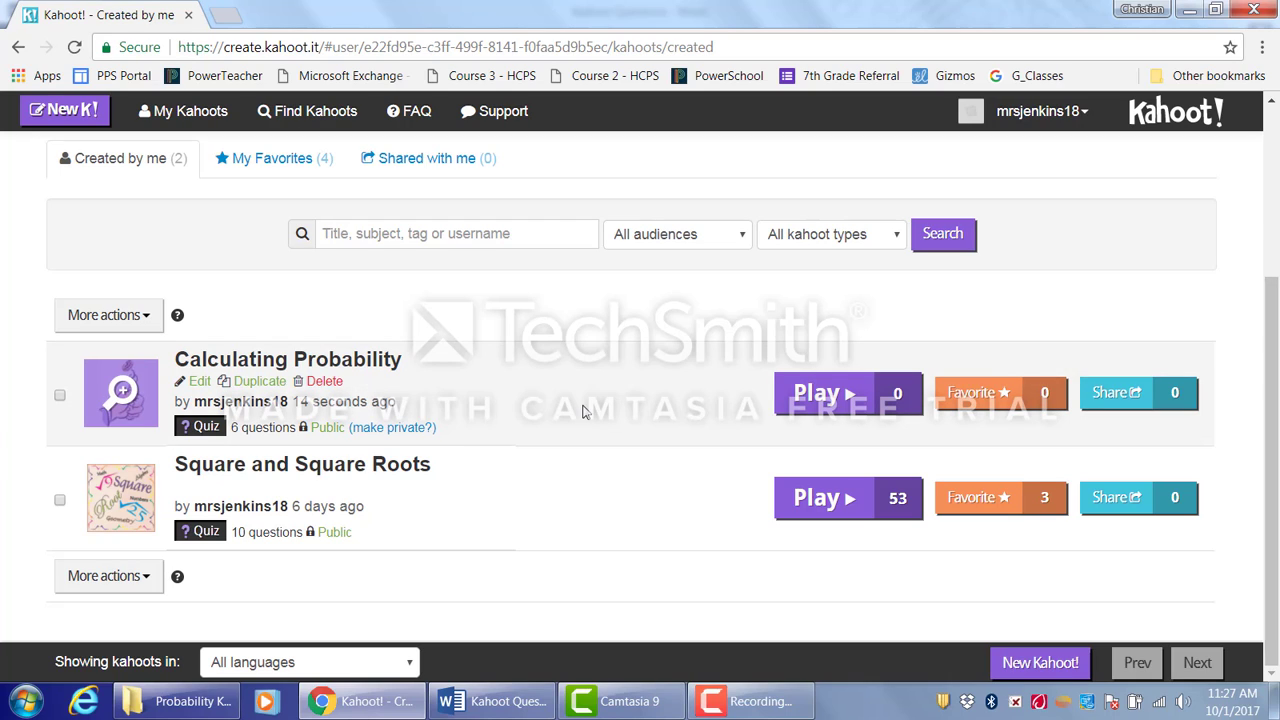
pyautogui.click(820, 396)
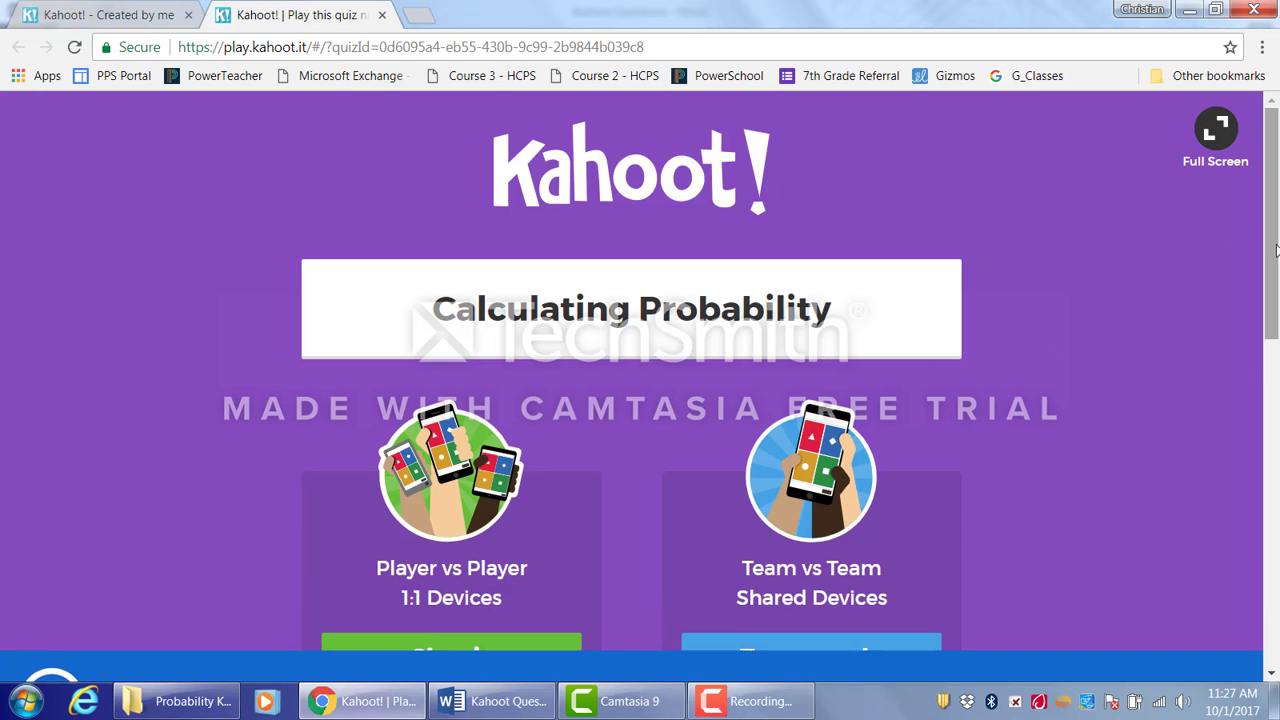
pyautogui.moveTo(1273, 229); pyautogui.dragTo(1277, 470)
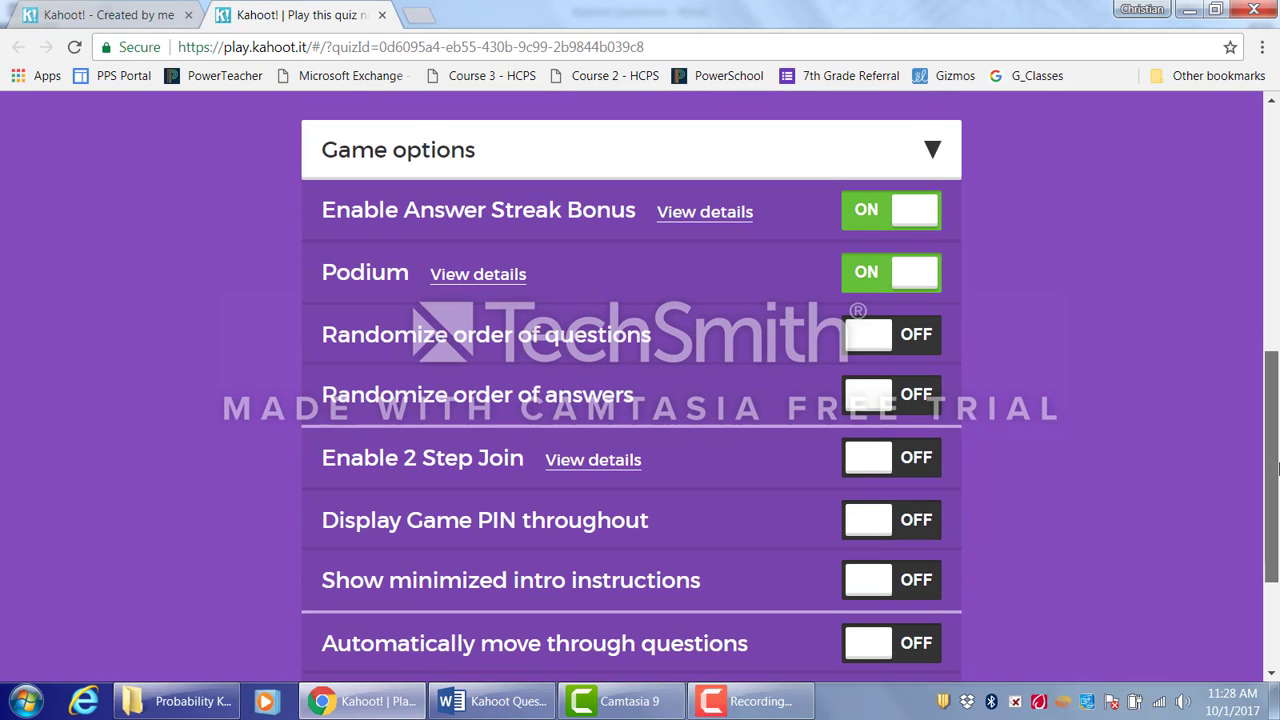
pyautogui.moveTo(1277, 470); pyautogui.dragTo(1277, 510)
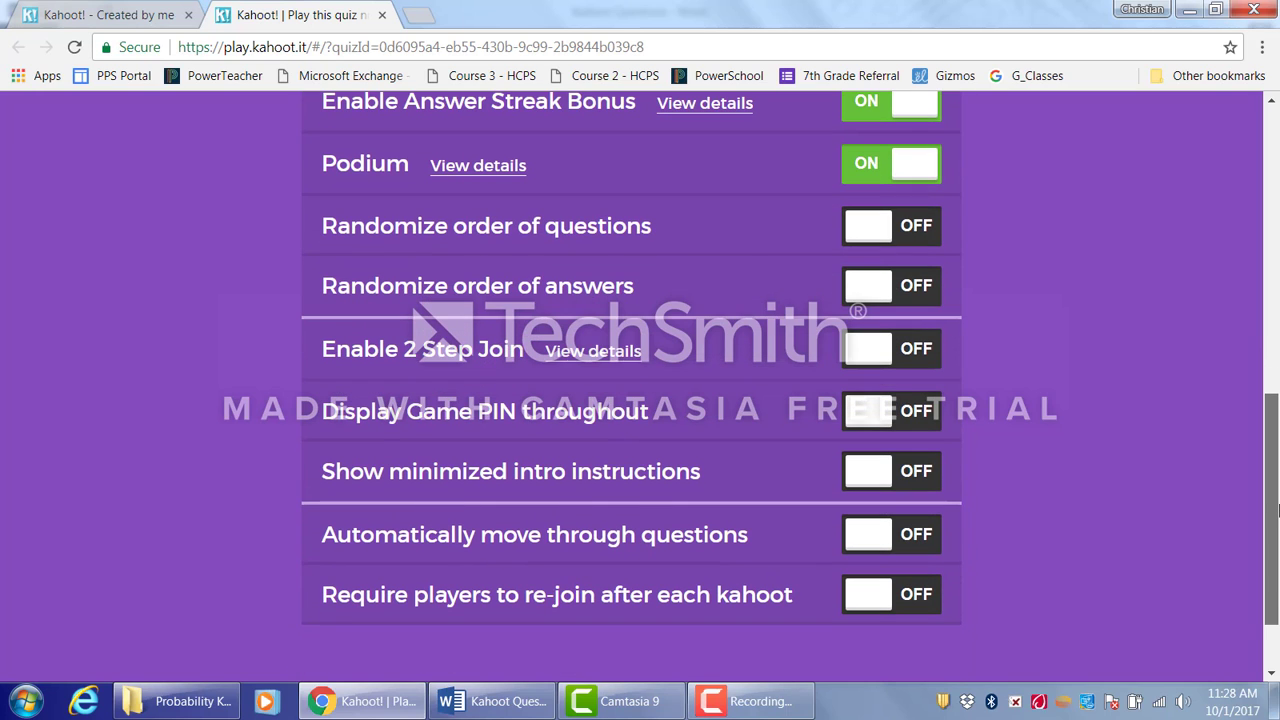
pyautogui.moveTo(1277, 510); pyautogui.dragTo(1278, 495)
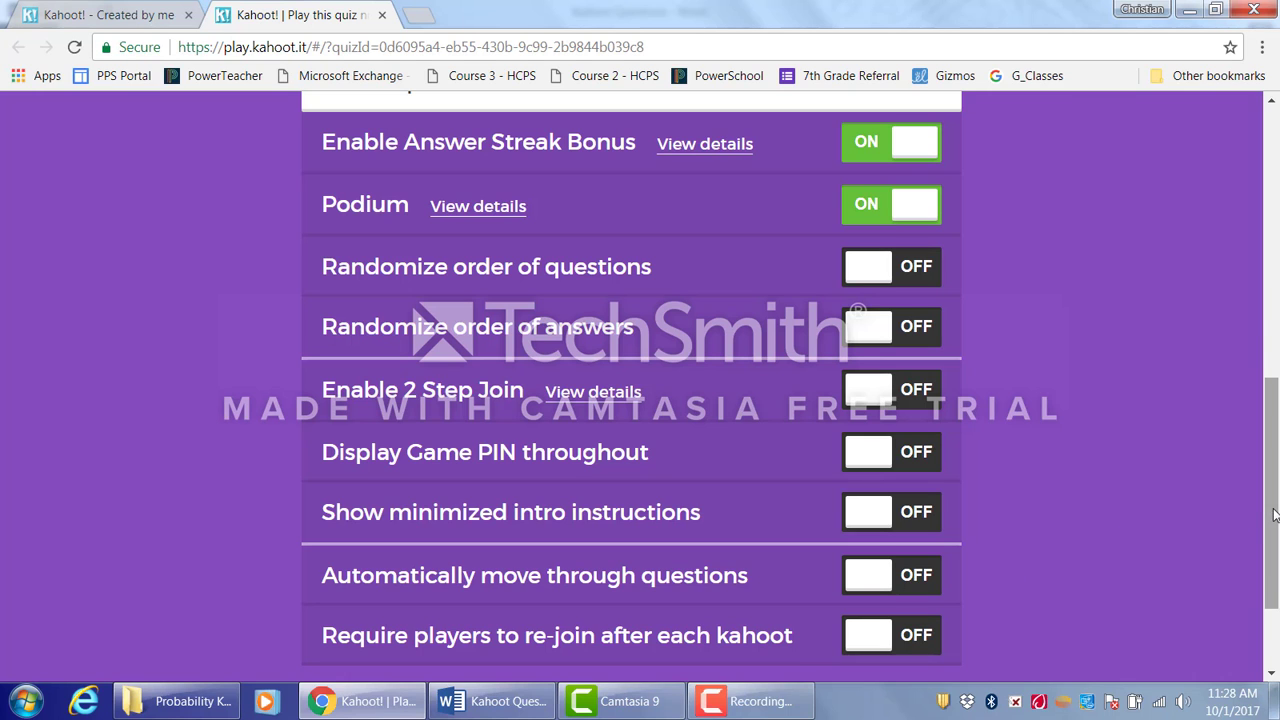
pyautogui.moveTo(1274, 514); pyautogui.dragTo(1264, 283)
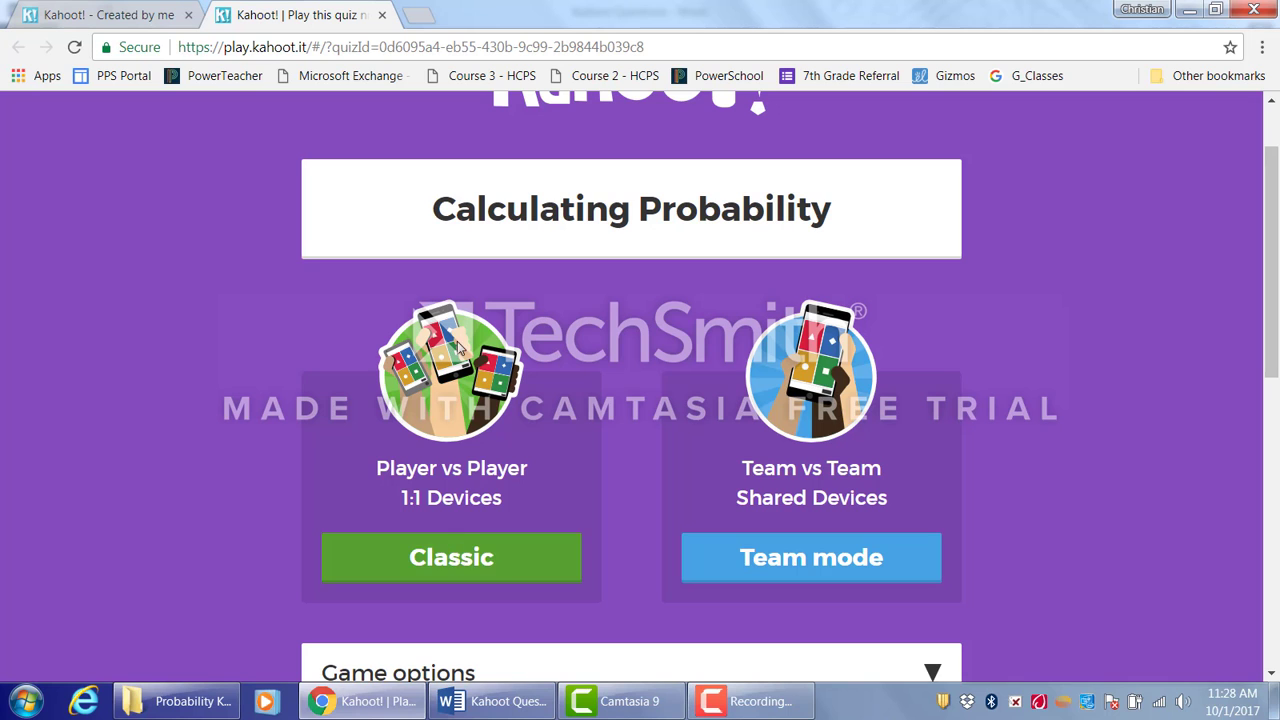
pyautogui.click(457, 553)
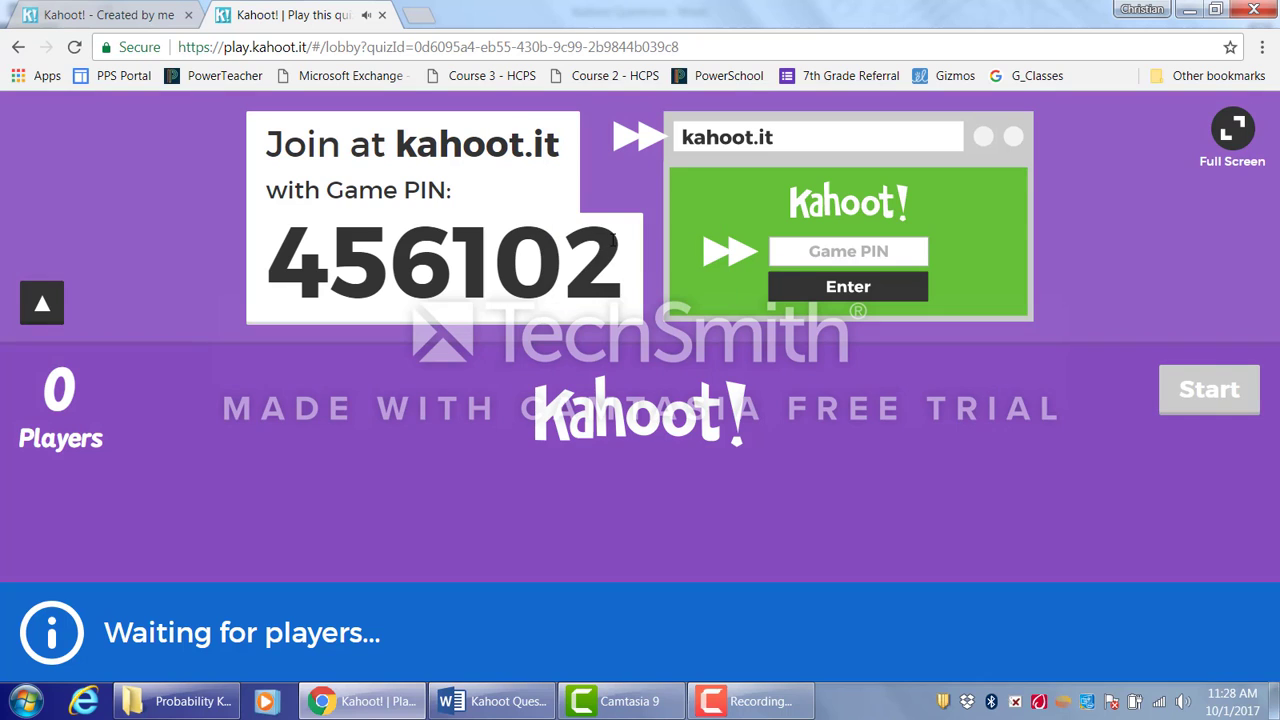
# - Copy the game PIN and open kahoot.it in a new browser tab
pyautogui.moveTo(613, 239); pyautogui.dragTo(278, 254)
pyautogui.hotkey('ctrl', 'c')
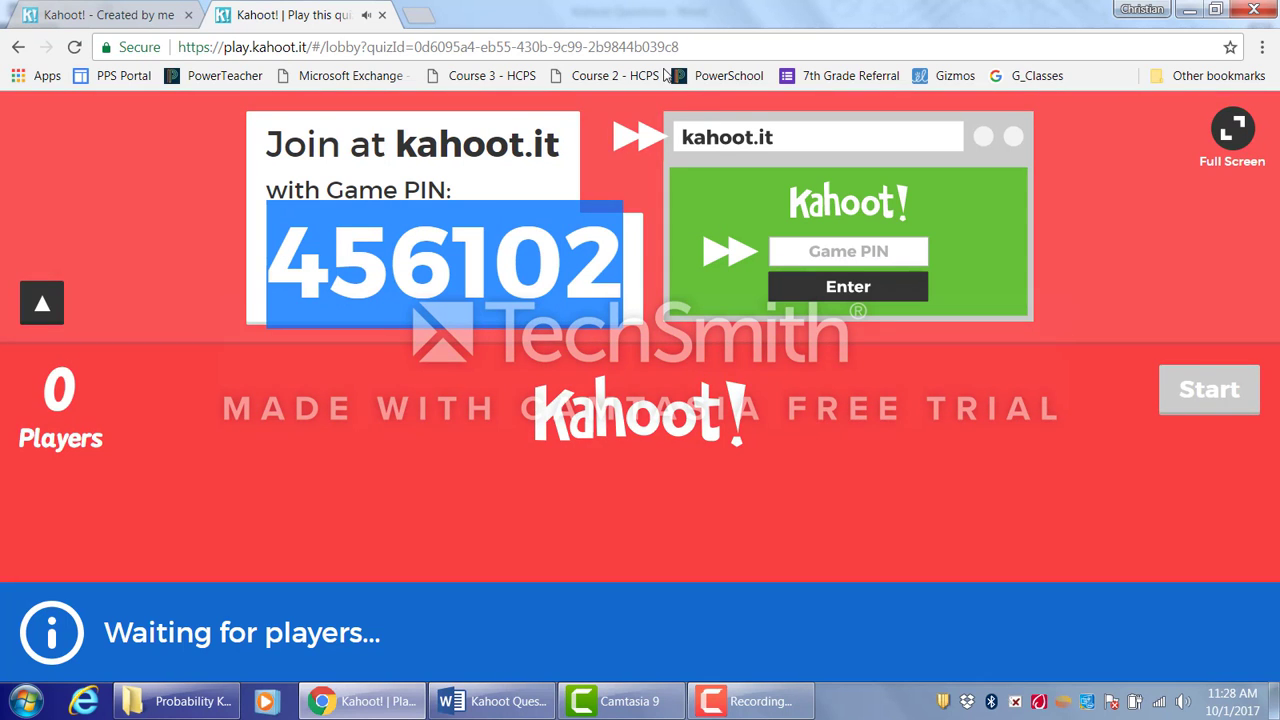
pyautogui.click(422, 13)
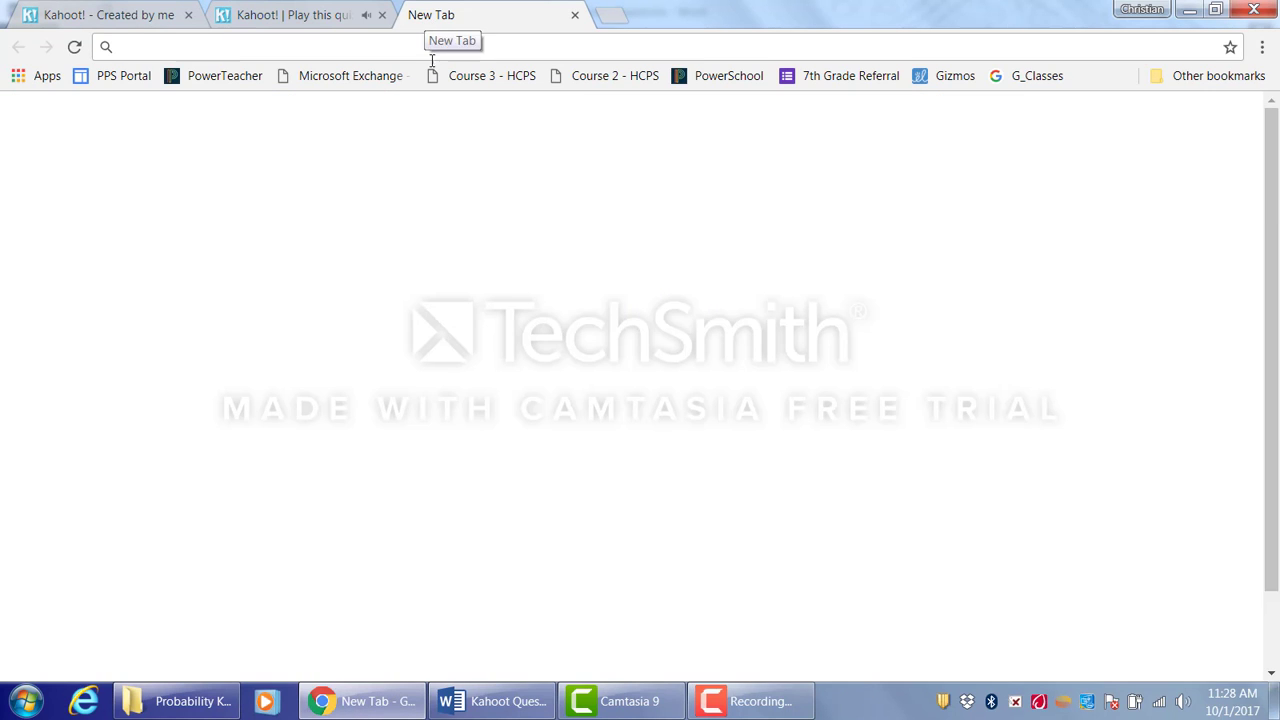
pyautogui.write('kahoot')
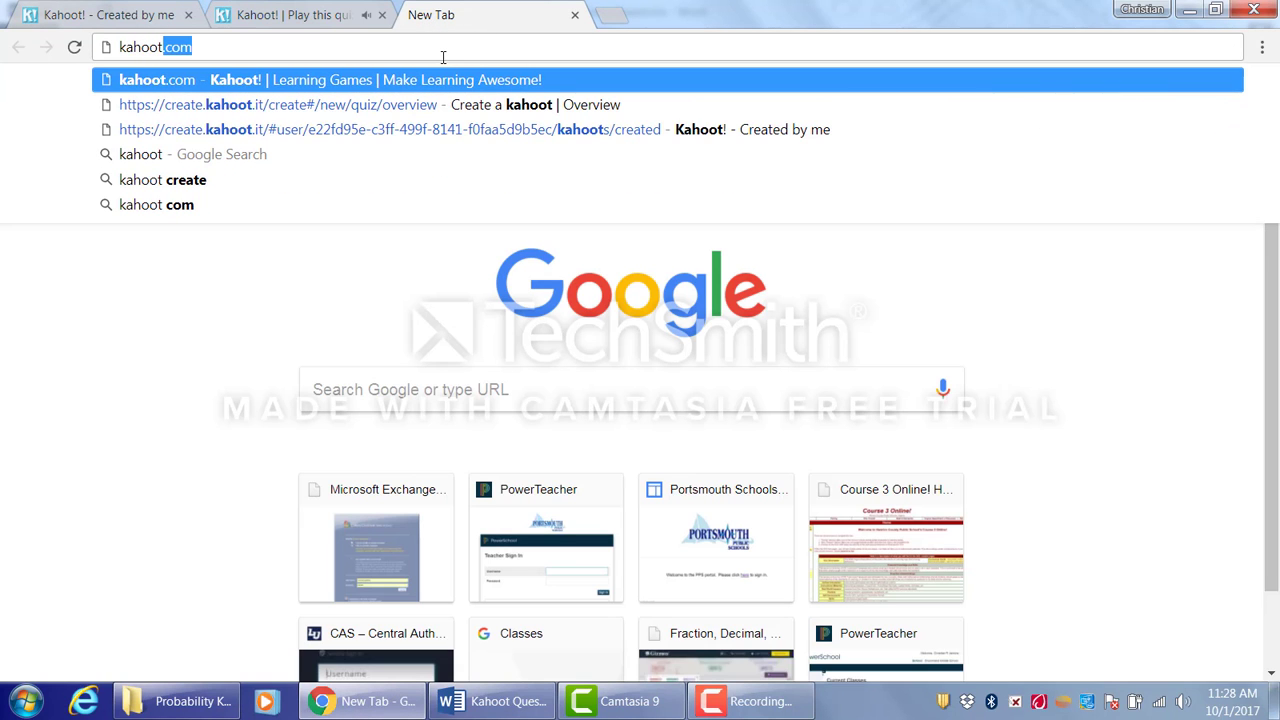
pyautogui.write('.it')
pyautogui.press('Return')
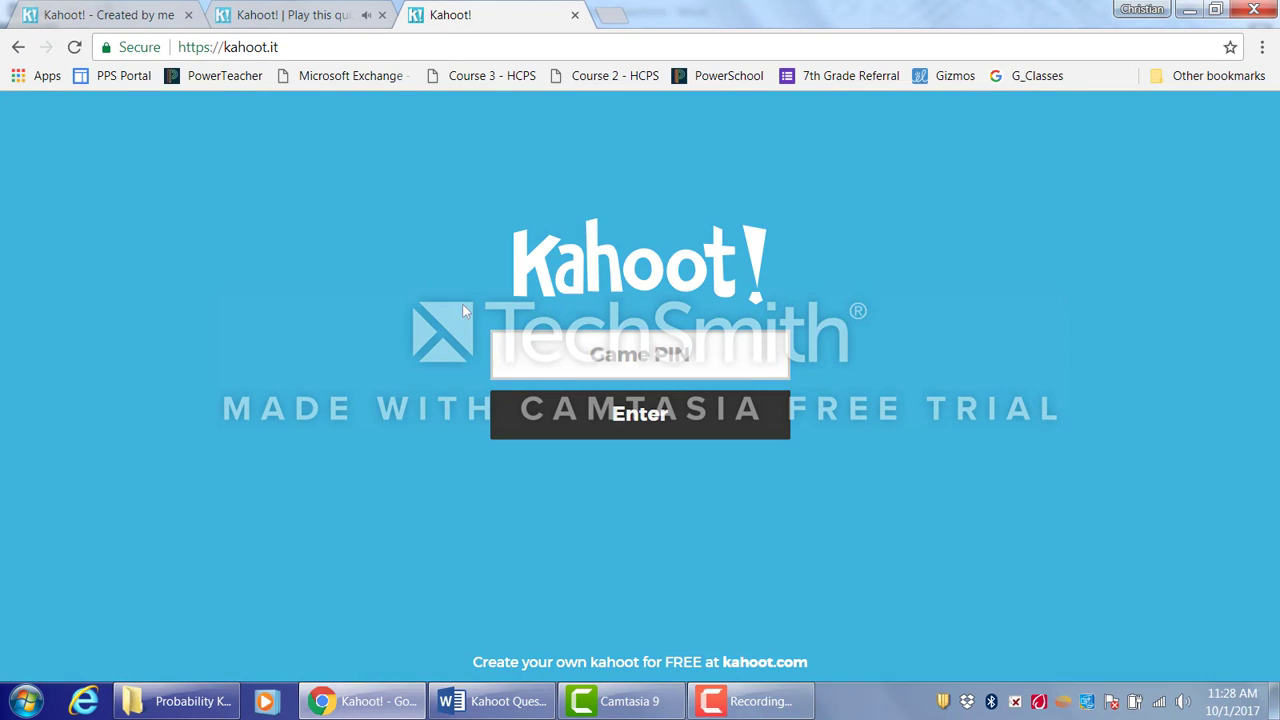
# - Paste the game PIN into the join page and submit it
pyautogui.rightClick(545, 350)
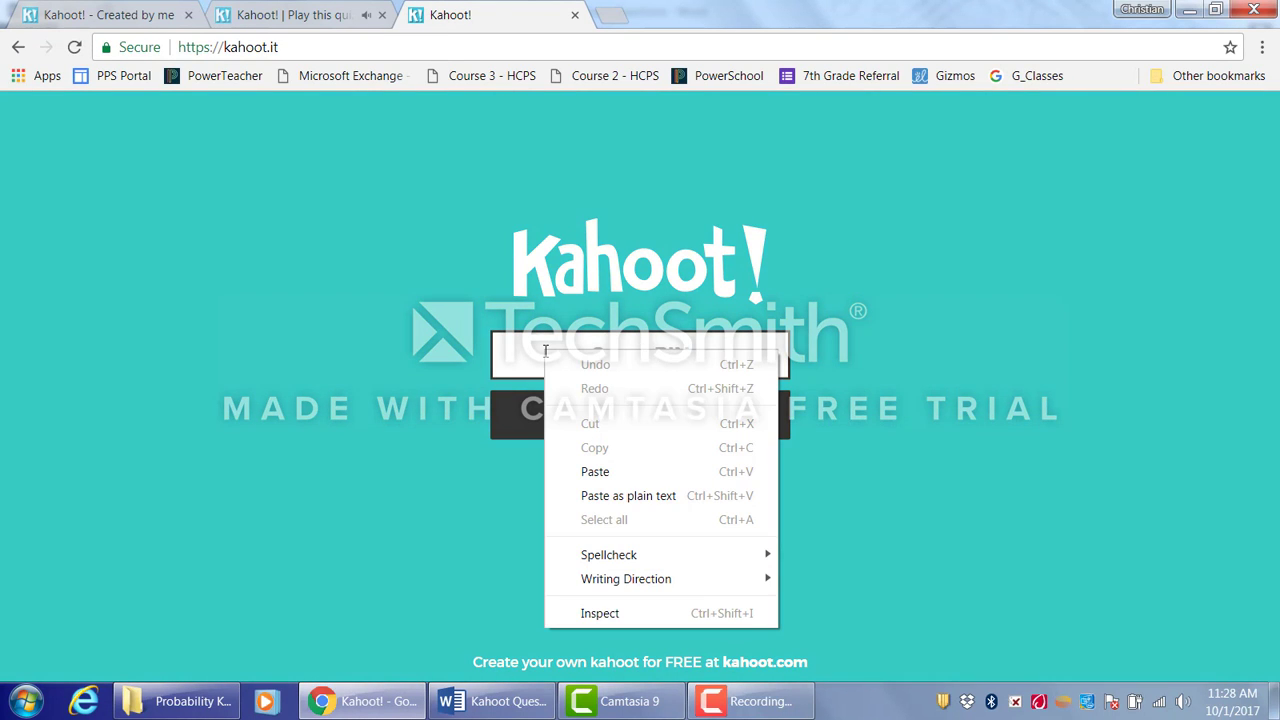
pyautogui.click(603, 471)
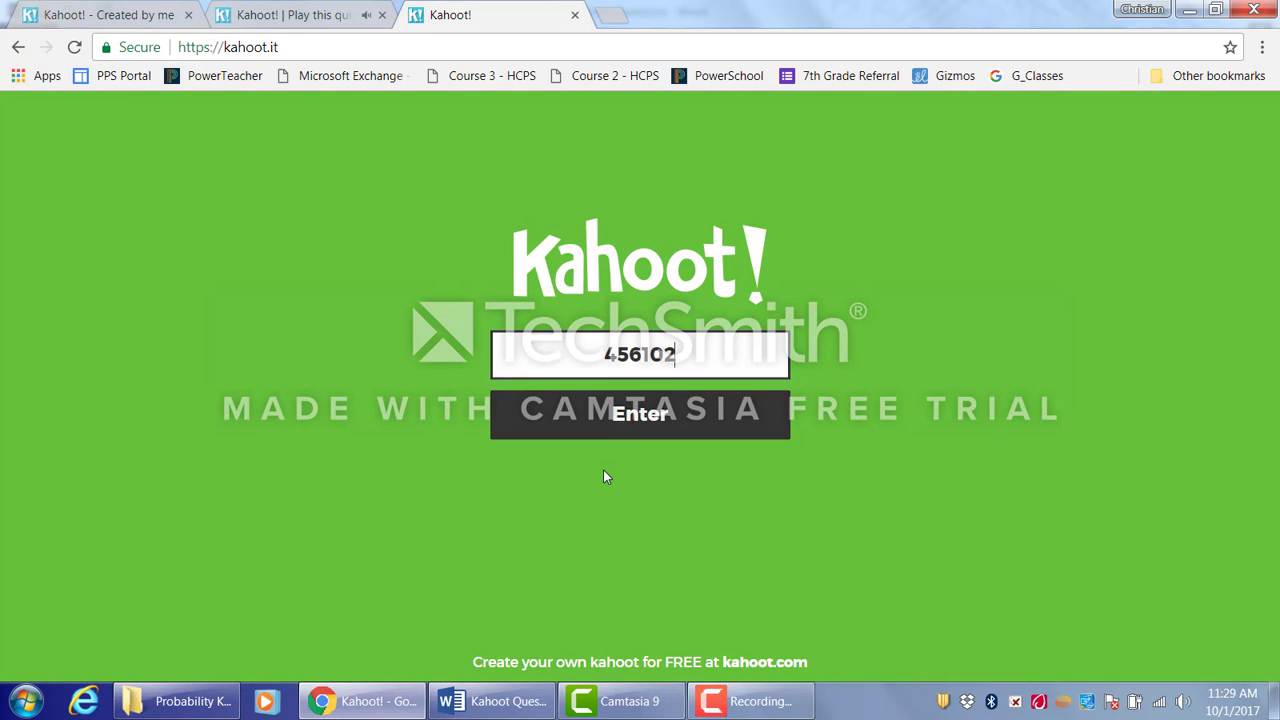
pyautogui.click(657, 418)
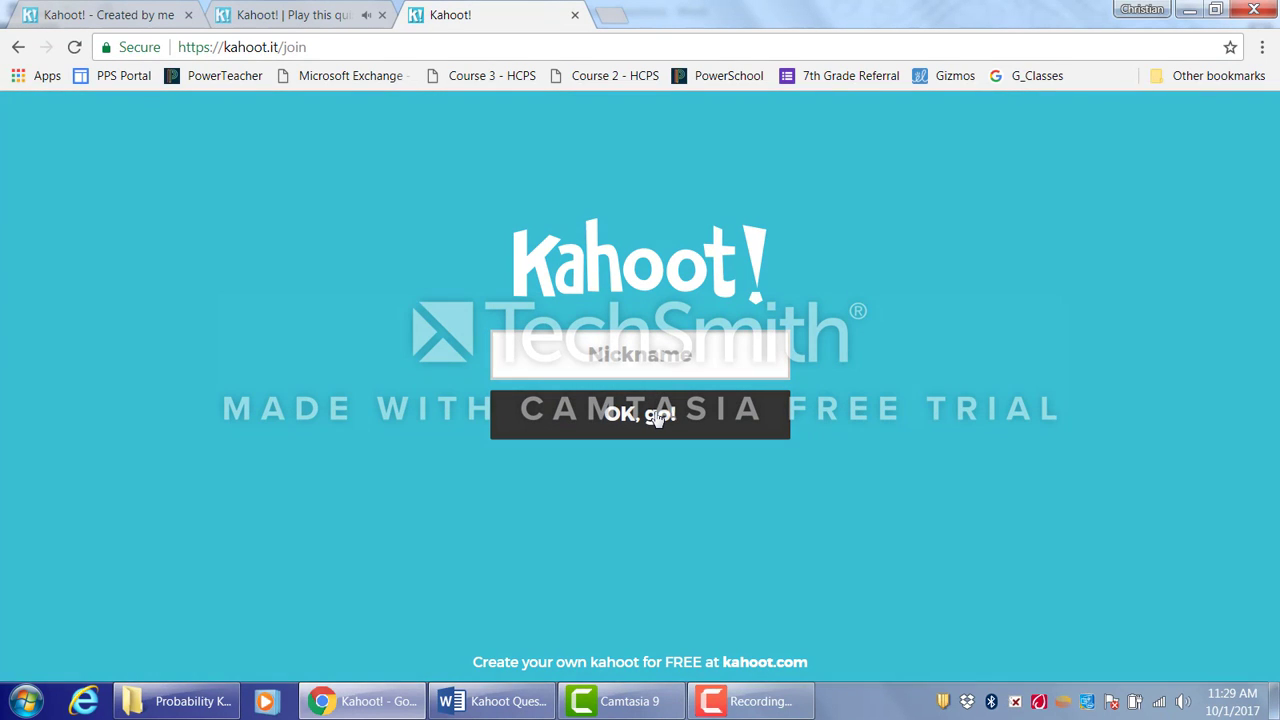
# - Join the game as a player with a nickname
pyautogui.click(656, 363)
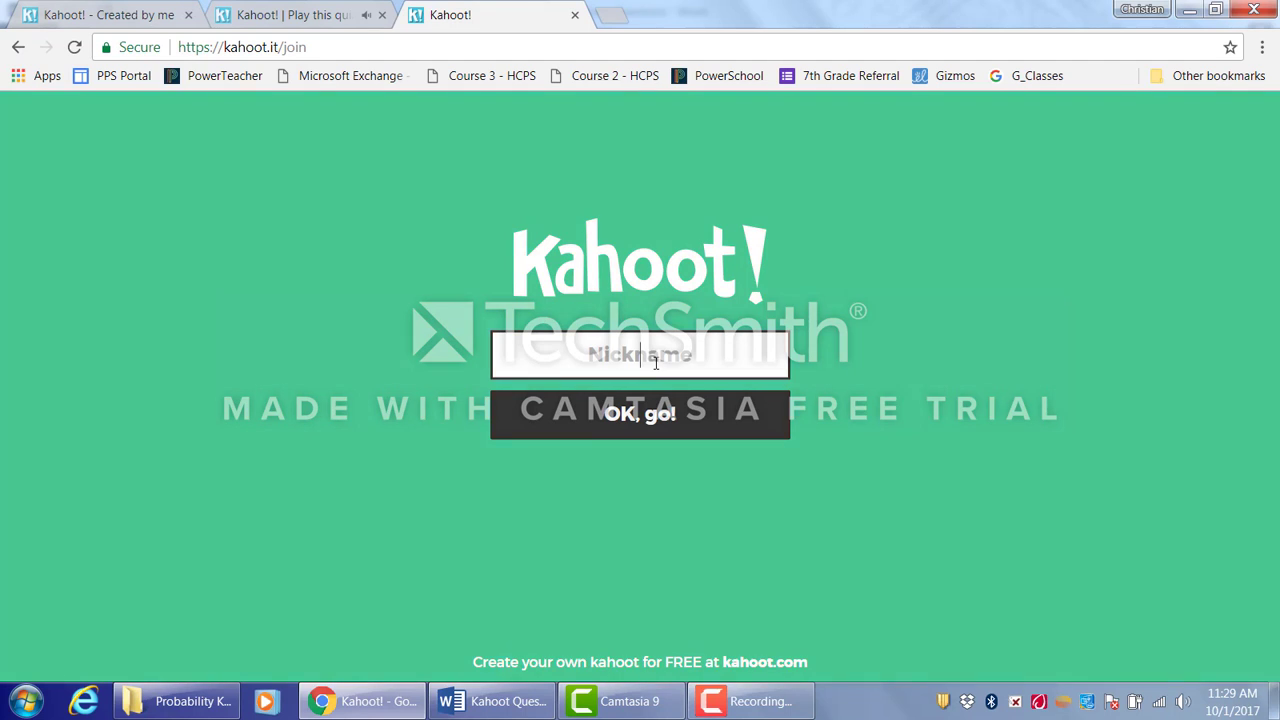
pyautogui.write('chi')
pyautogui.write('ck!')
pyautogui.click(662, 418)
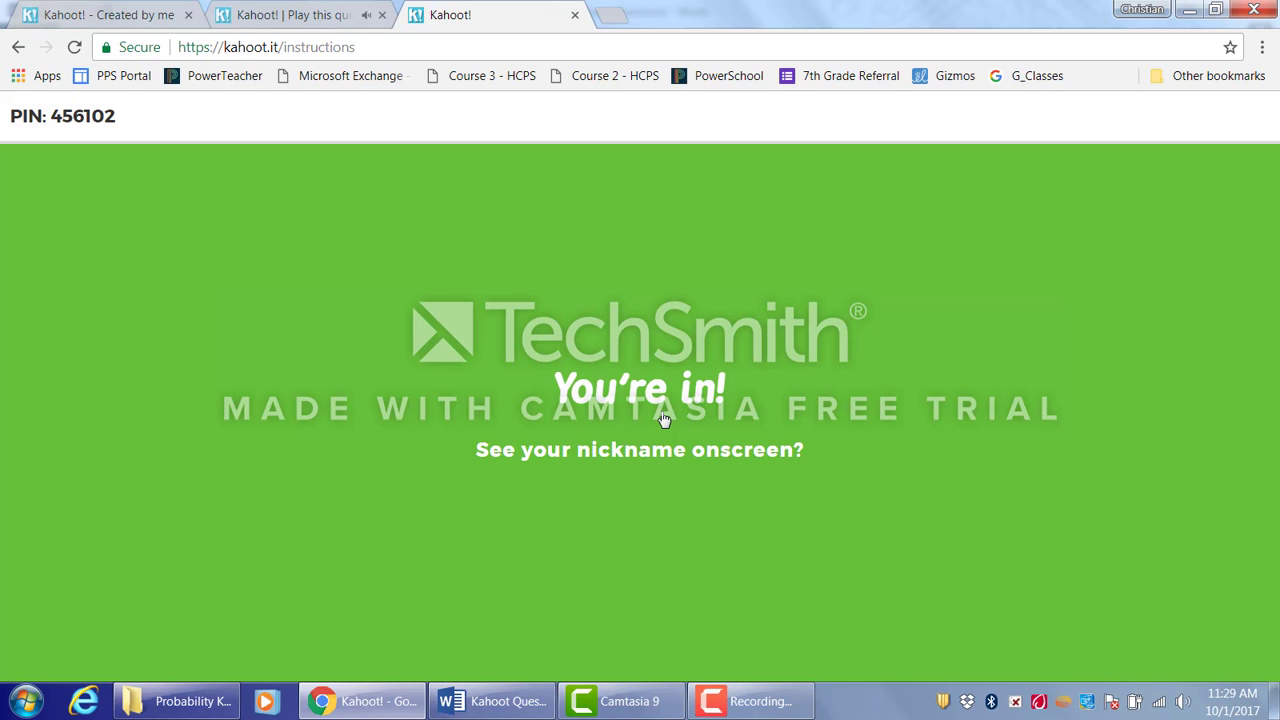
# - Start the game from the host lobby and return to the player tab
pyautogui.click(320, 15)
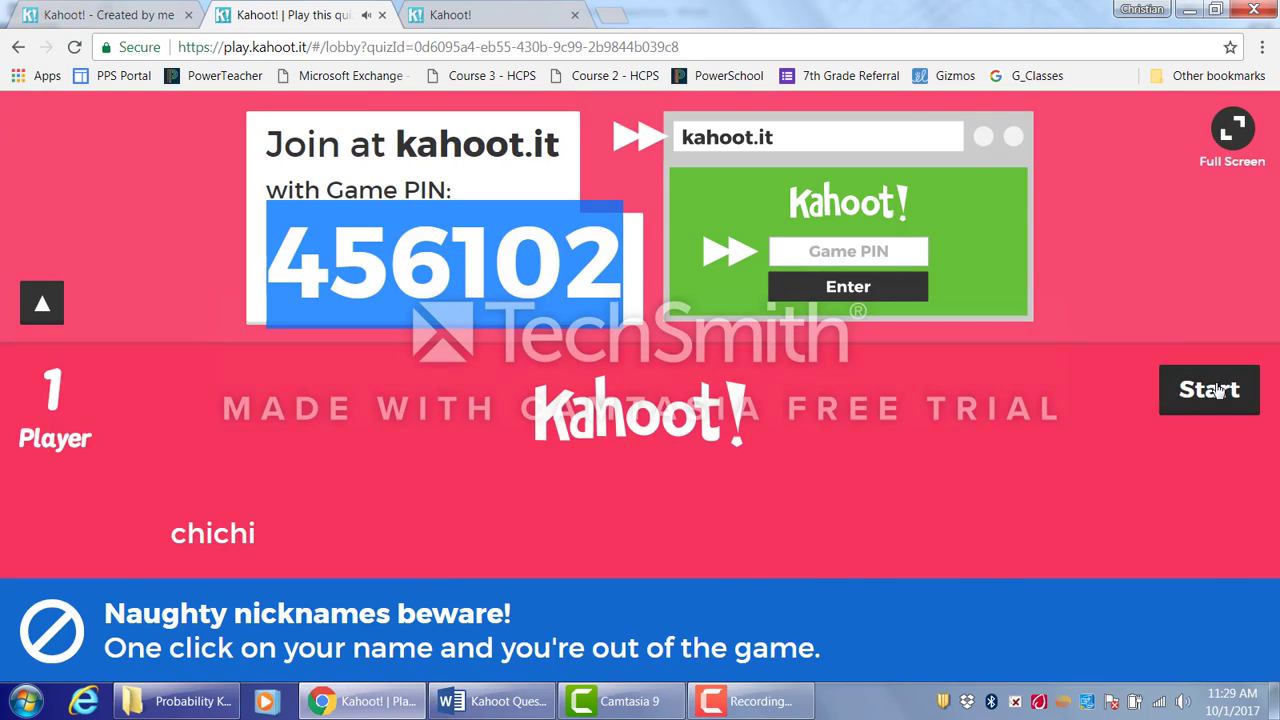
pyautogui.click(1214, 390)
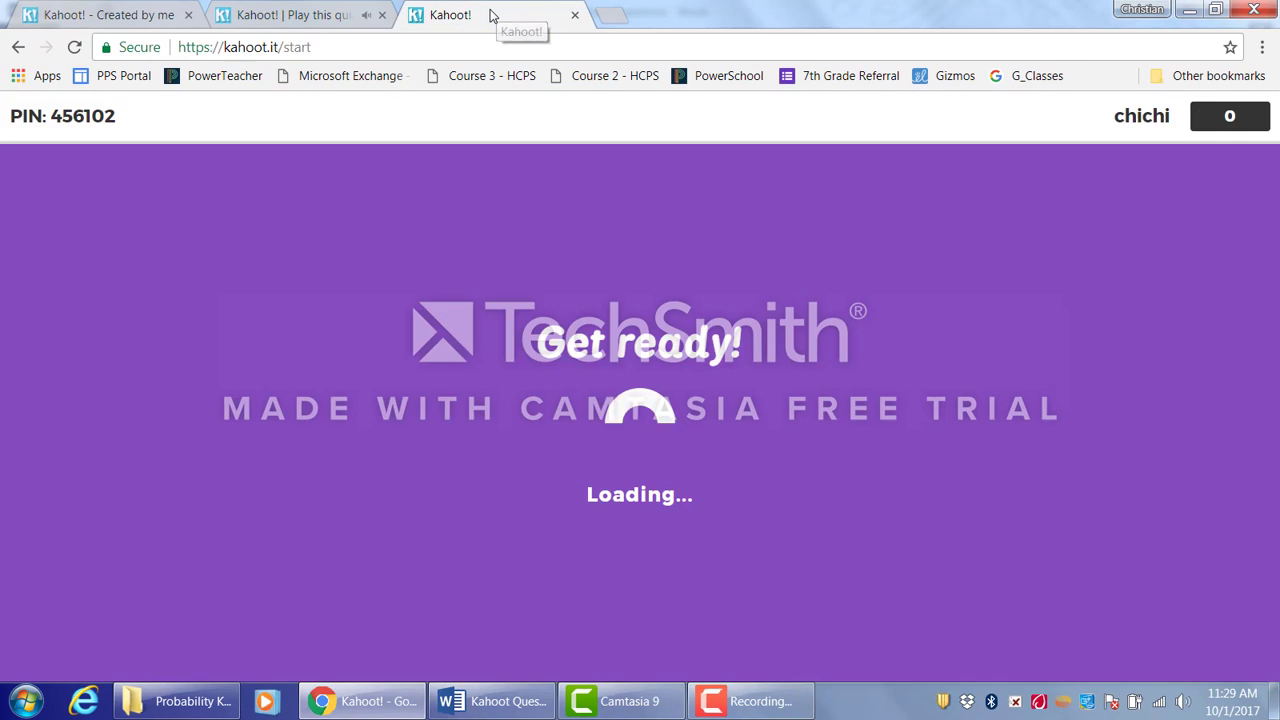
pyautogui.click(490, 15)
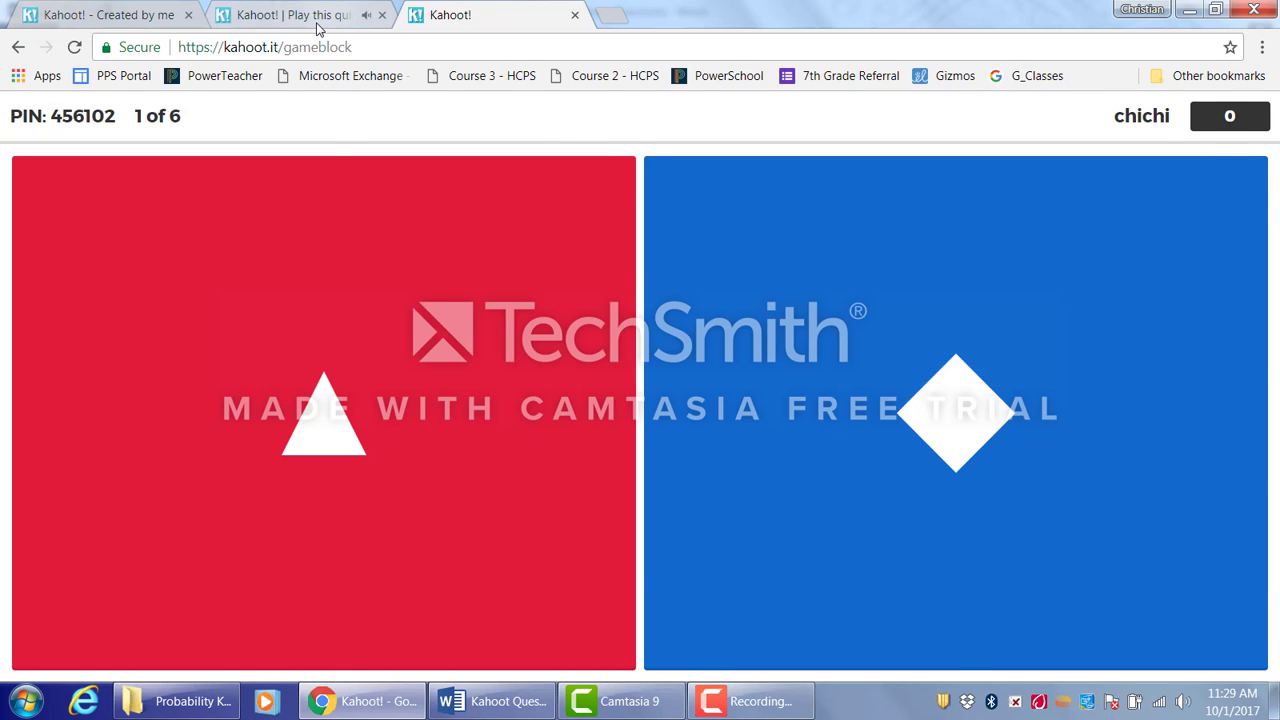
# - Check question 1 on the host screen and answer it as the player with independent (triangle)
pyautogui.click(317, 25)
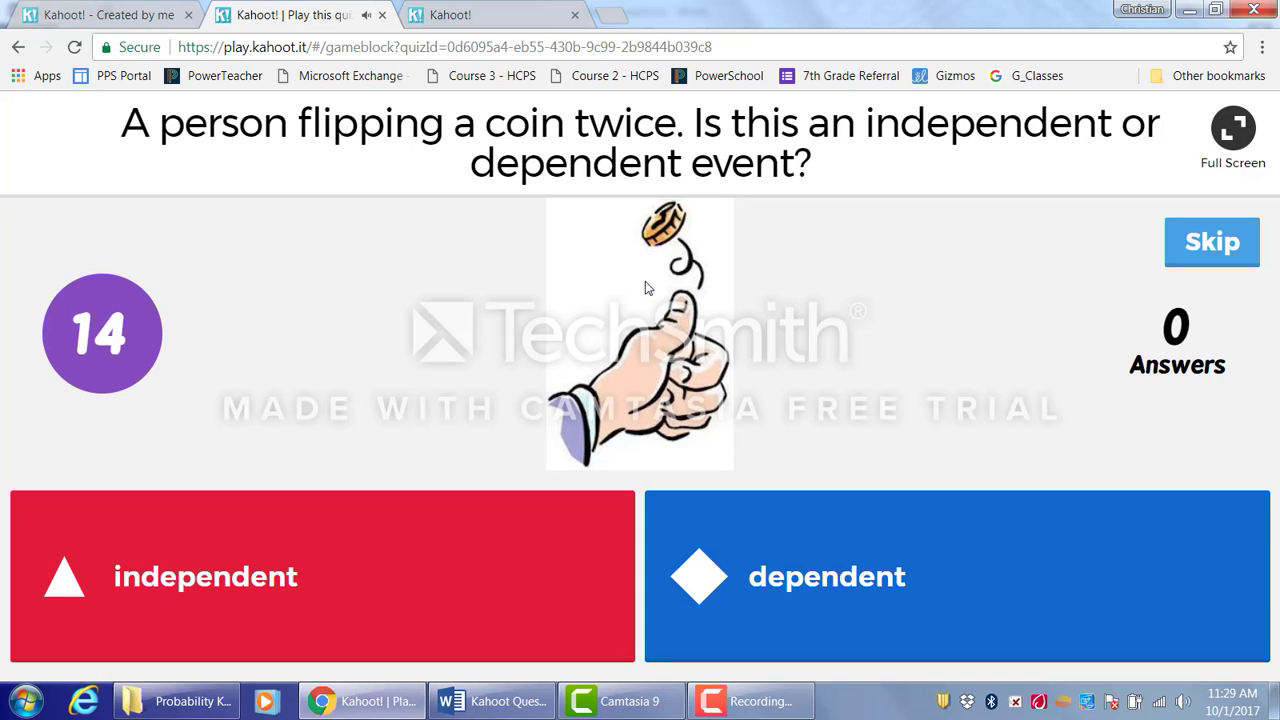
pyautogui.click(452, 18)
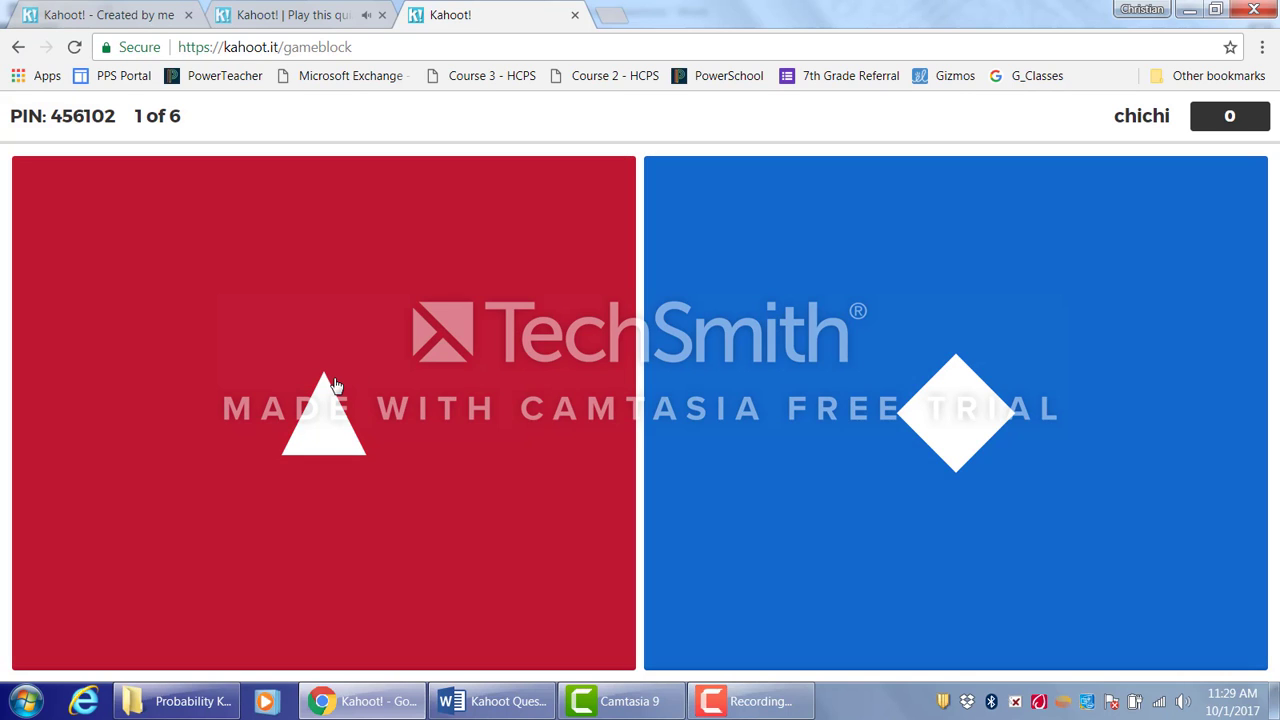
pyautogui.click(335, 386)
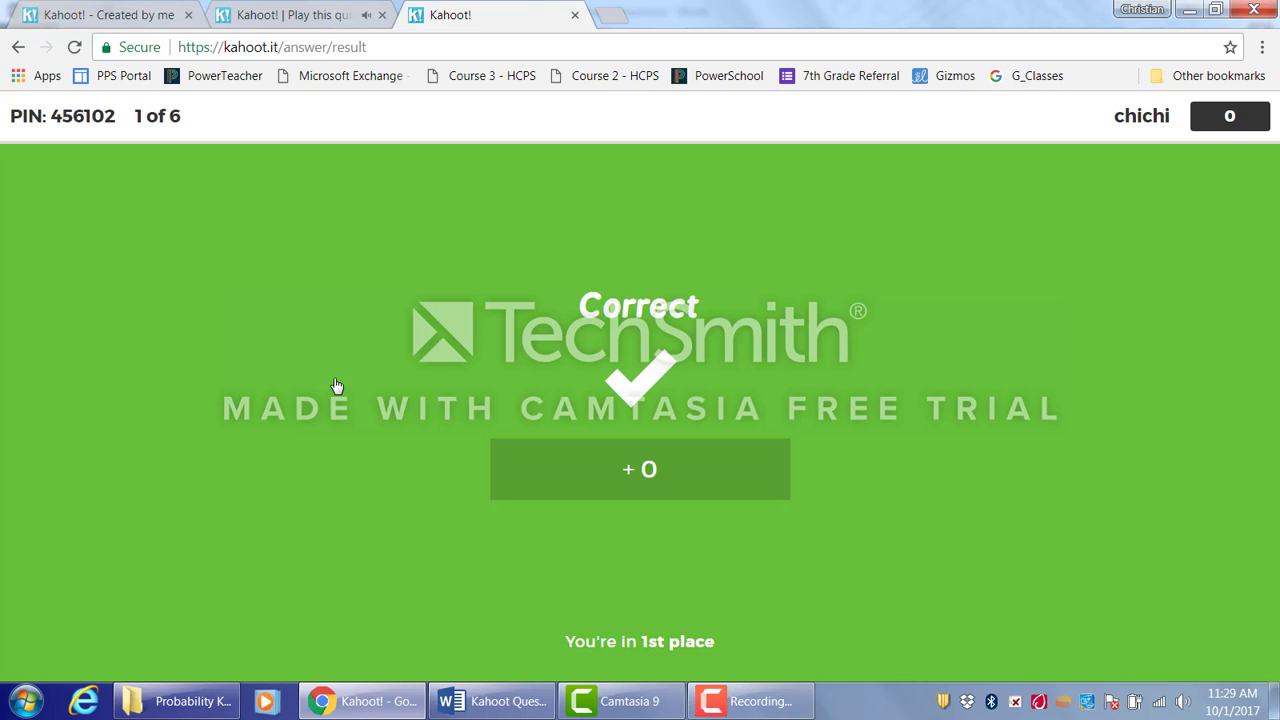
# - End the game from the host tab and open the game results
pyautogui.click(575, 15)
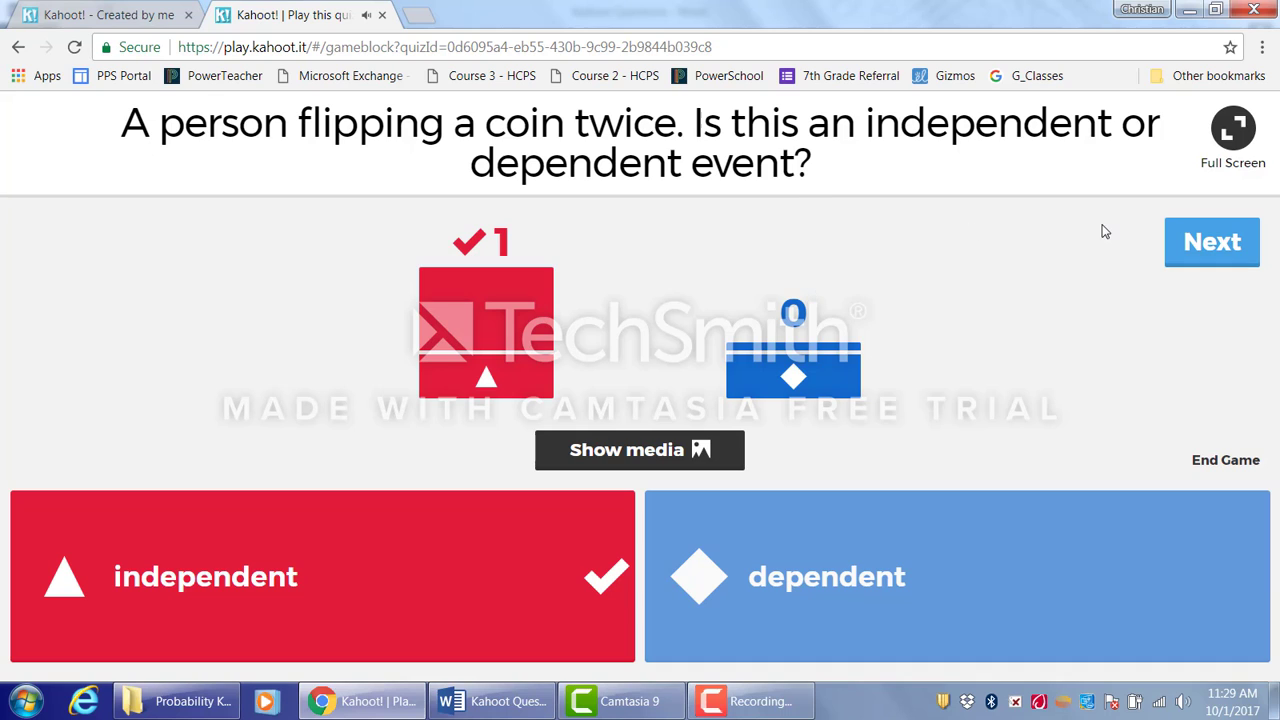
pyautogui.click(1222, 468)
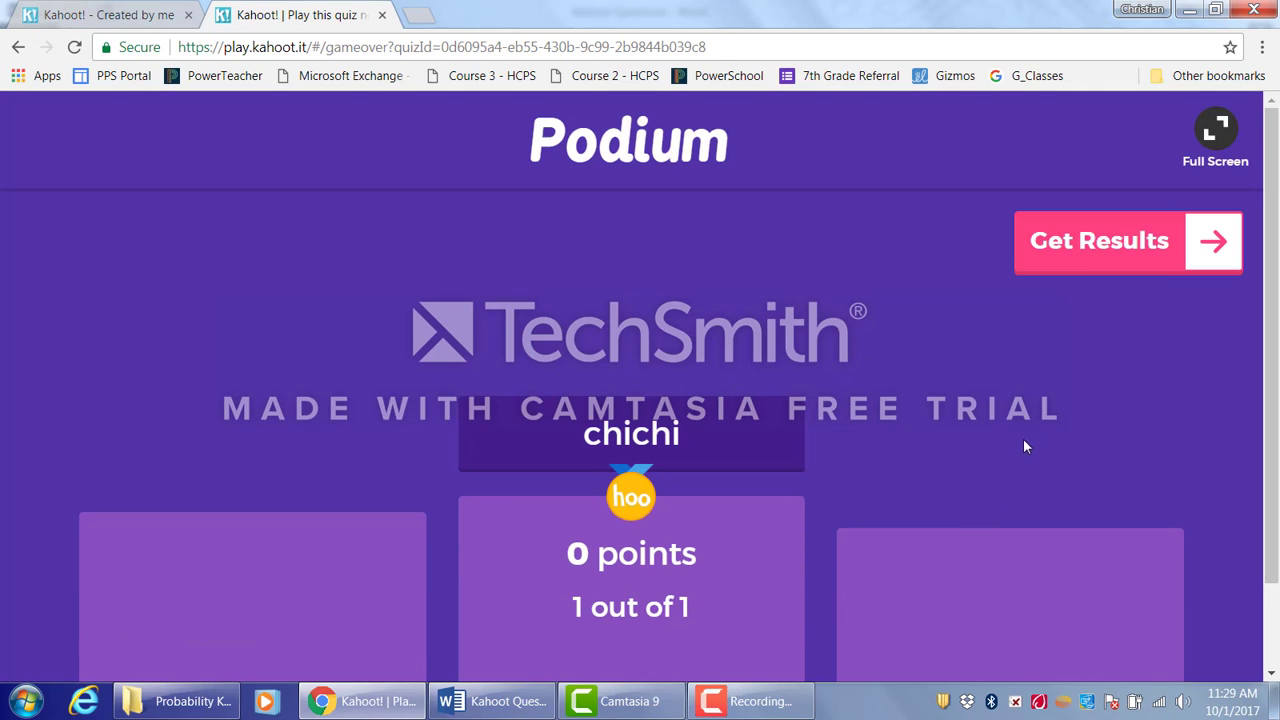
pyautogui.click(1125, 258)
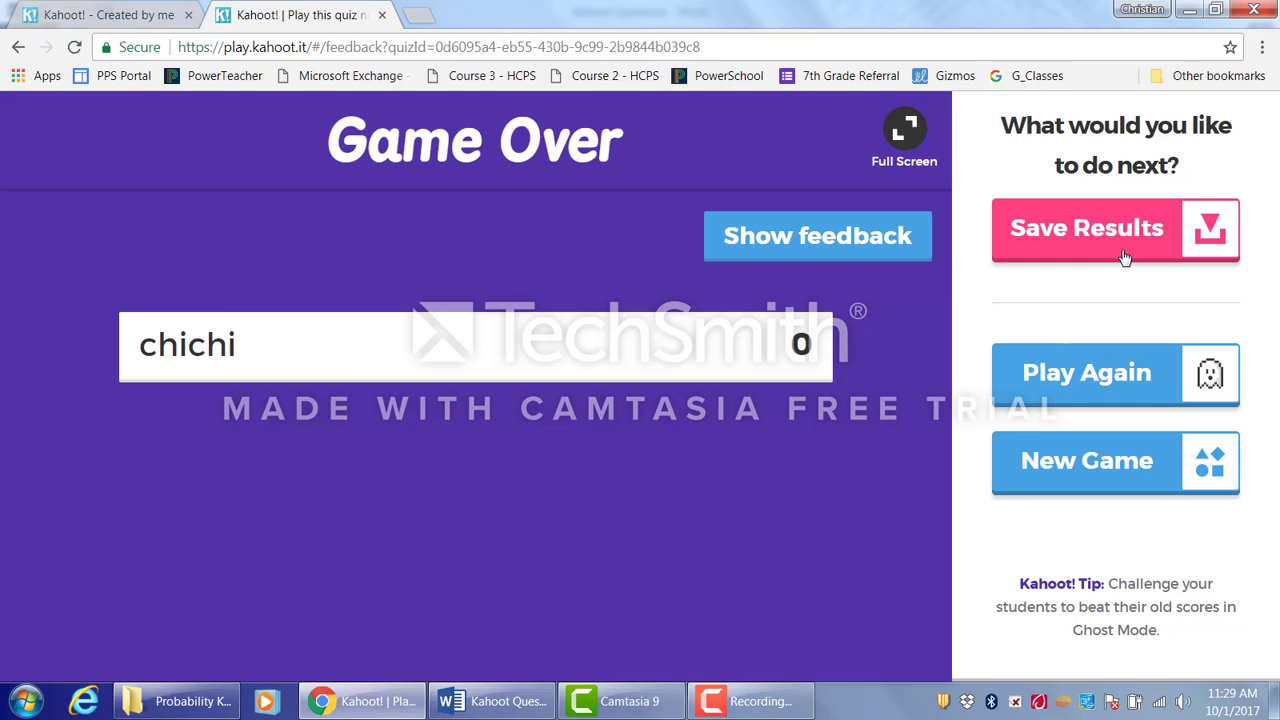